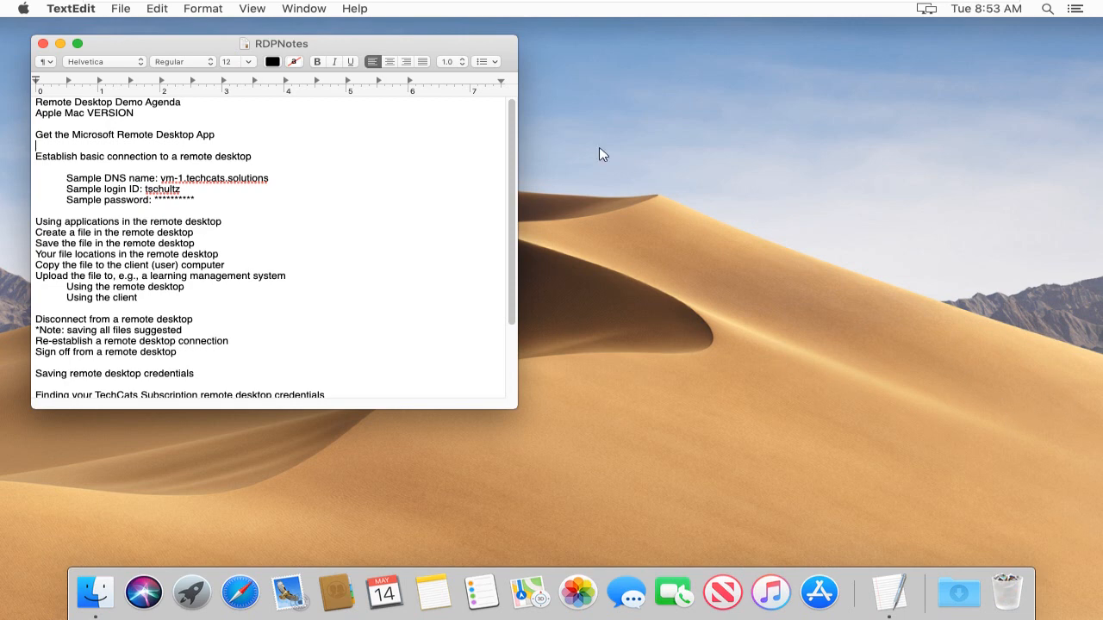
Step: Launch the App Store and search 'remote desktop' to list Microsoft Remote Desktop 8 and 10
{"action": "left_click", "coordinate": [59, 43]}
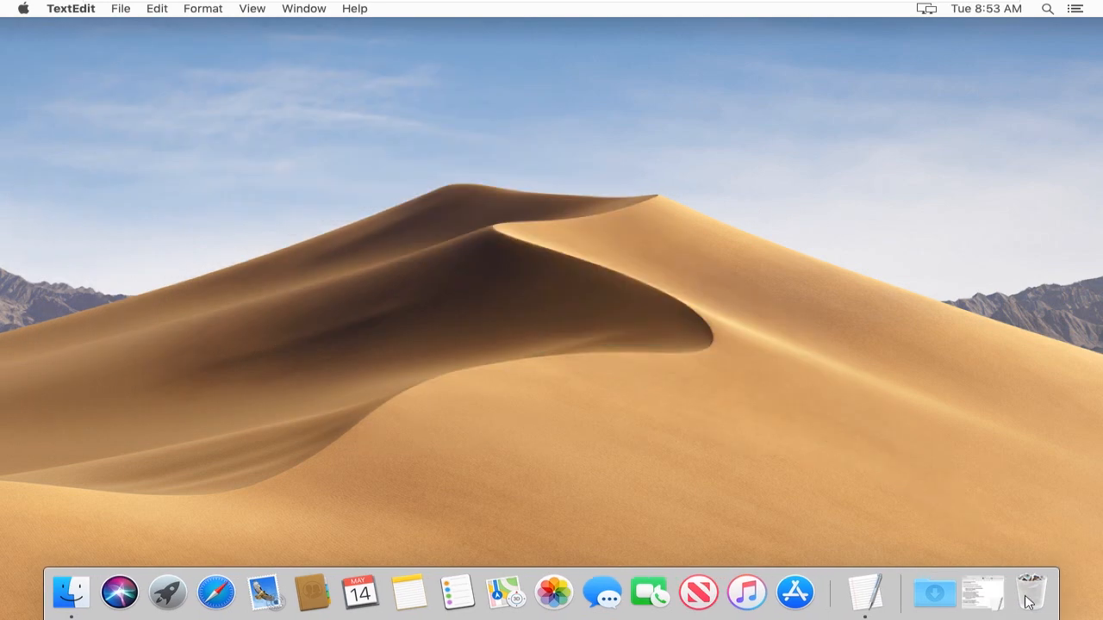
{"action": "left_click", "coordinate": [984, 594]}
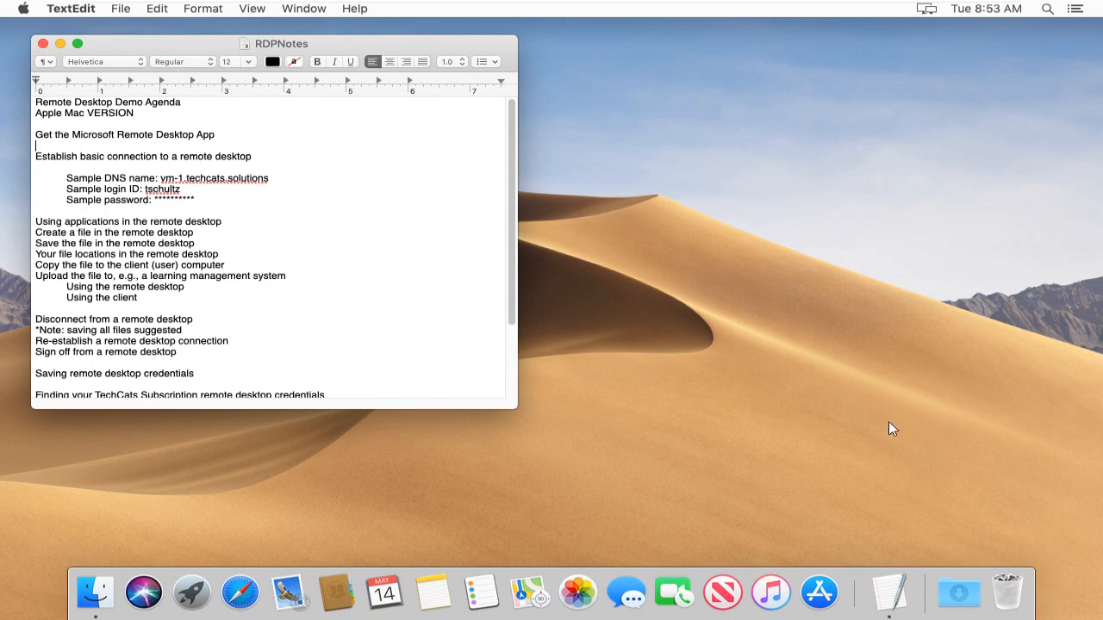
{"action": "left_click", "coordinate": [821, 595]}
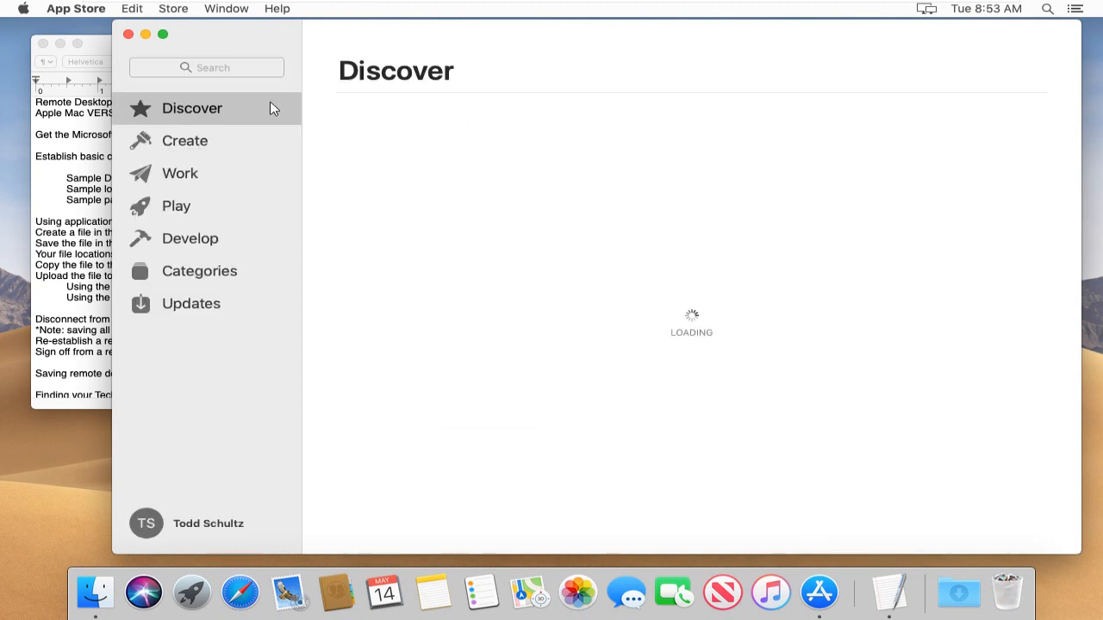
{"action": "left_click", "coordinate": [211, 73]}
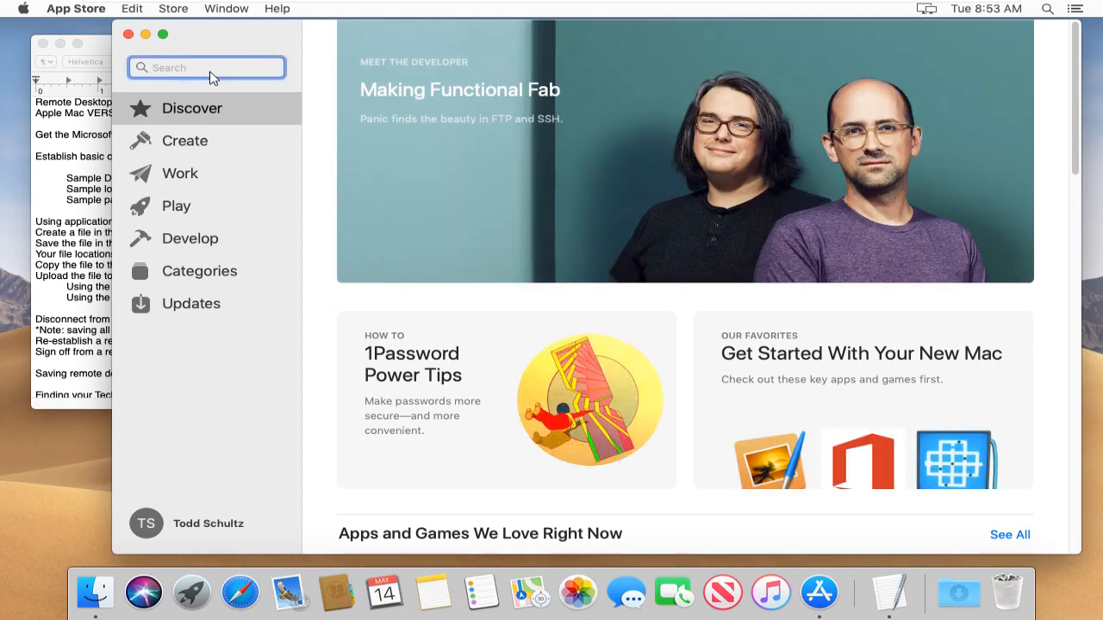
{"action": "type", "text": "remote desktop"}
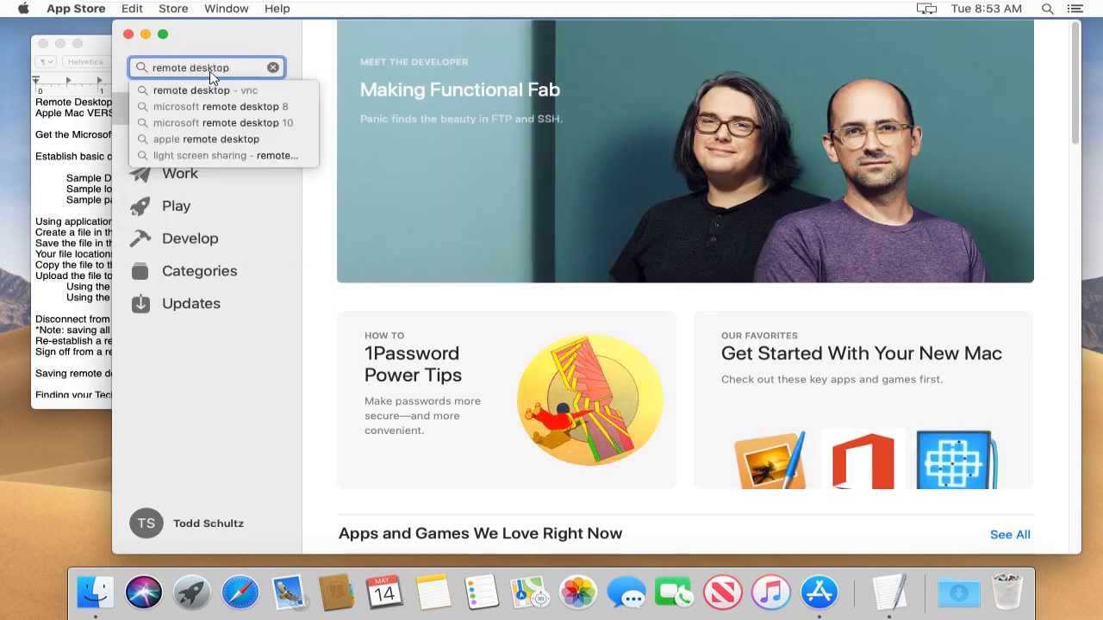
{"action": "key", "text": "Return"}
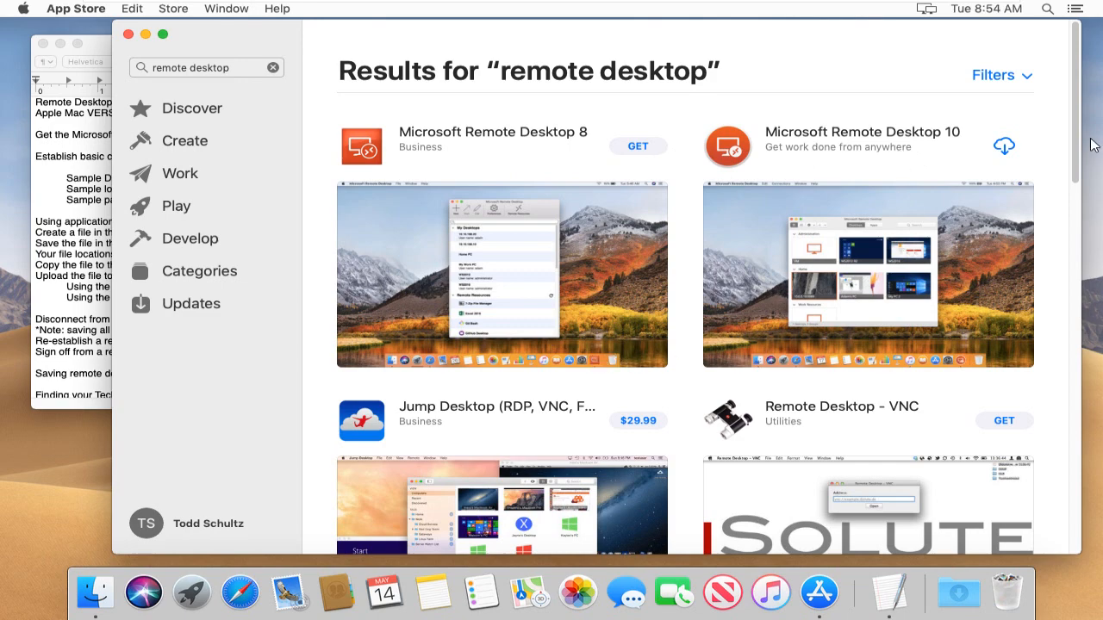
{"action": "scroll", "coordinate": [1082, 142], "scroll_direction": "down", "scroll_amount": 5}
{"action": "scroll", "coordinate": [1077, 138], "scroll_direction": "up", "scroll_amount": 4}
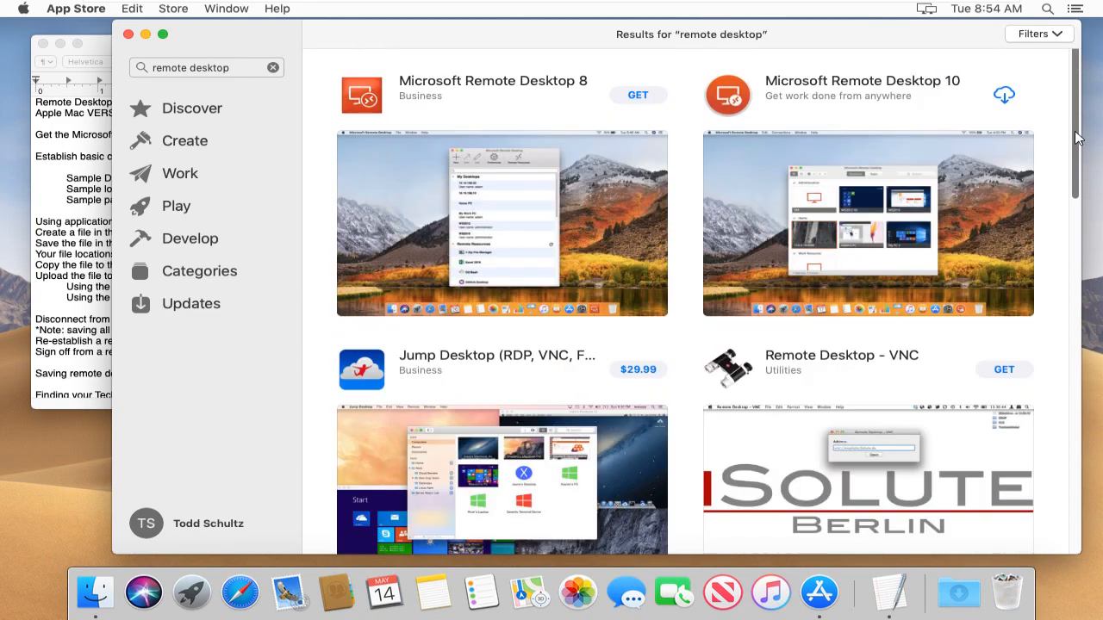
{"action": "scroll", "coordinate": [1078, 138], "scroll_direction": "up", "scroll_amount": 2}
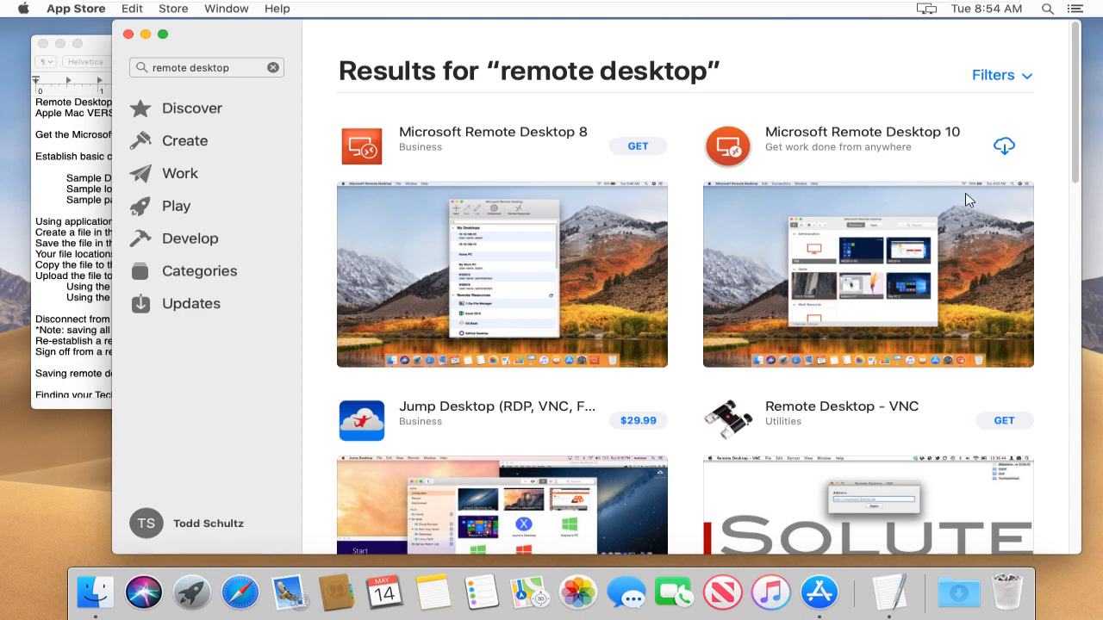
Step: Download Microsoft Remote Desktop 10, glancing at the Windows host while it installs
{"action": "left_click", "coordinate": [1005, 151]}
{"action": "mouse_move", "coordinate": [806, 7]}
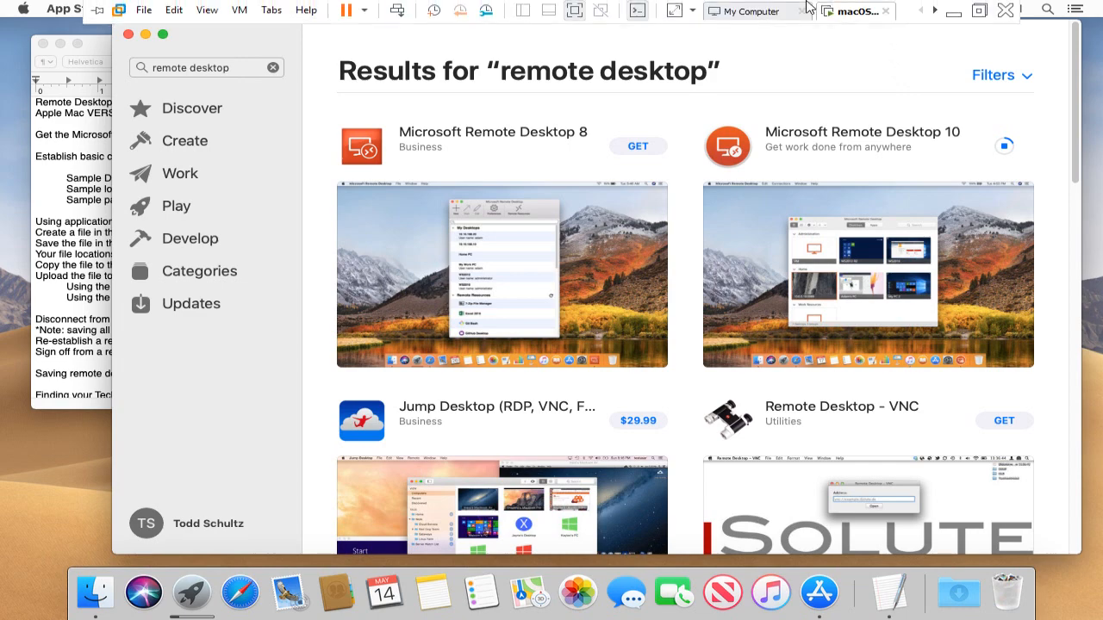
{"action": "left_click", "coordinate": [952, 14]}
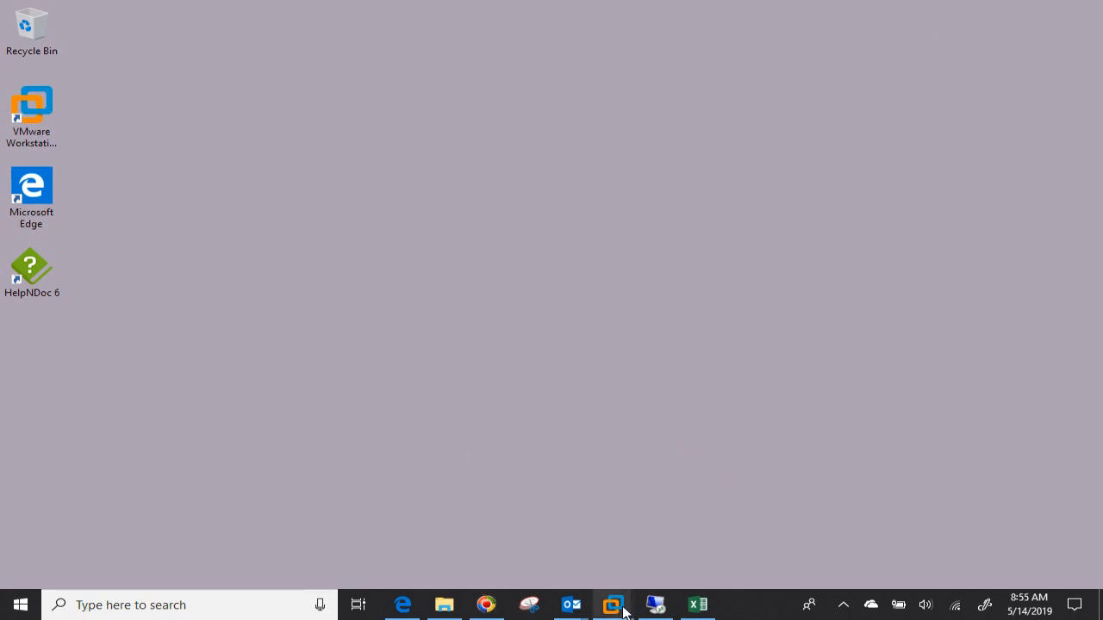
{"action": "mouse_move", "coordinate": [624, 610]}
{"action": "left_click", "coordinate": [677, 517]}
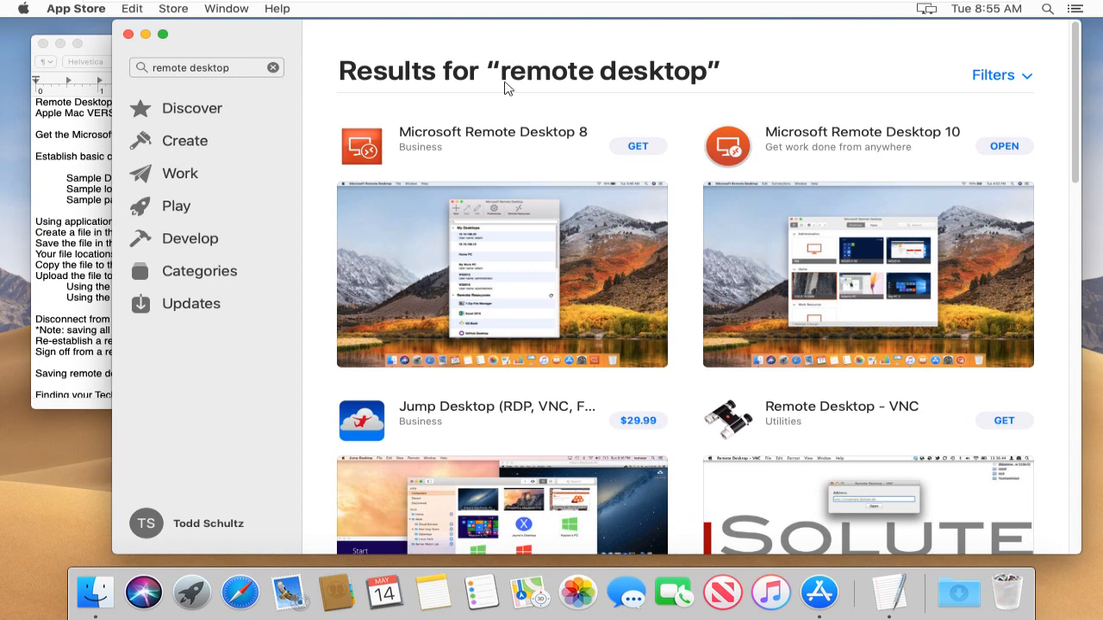
Step: Open Microsoft Remote Desktop 10 and delete the saved vm-1.techcats.solutions desktop
{"action": "left_click", "coordinate": [999, 146]}
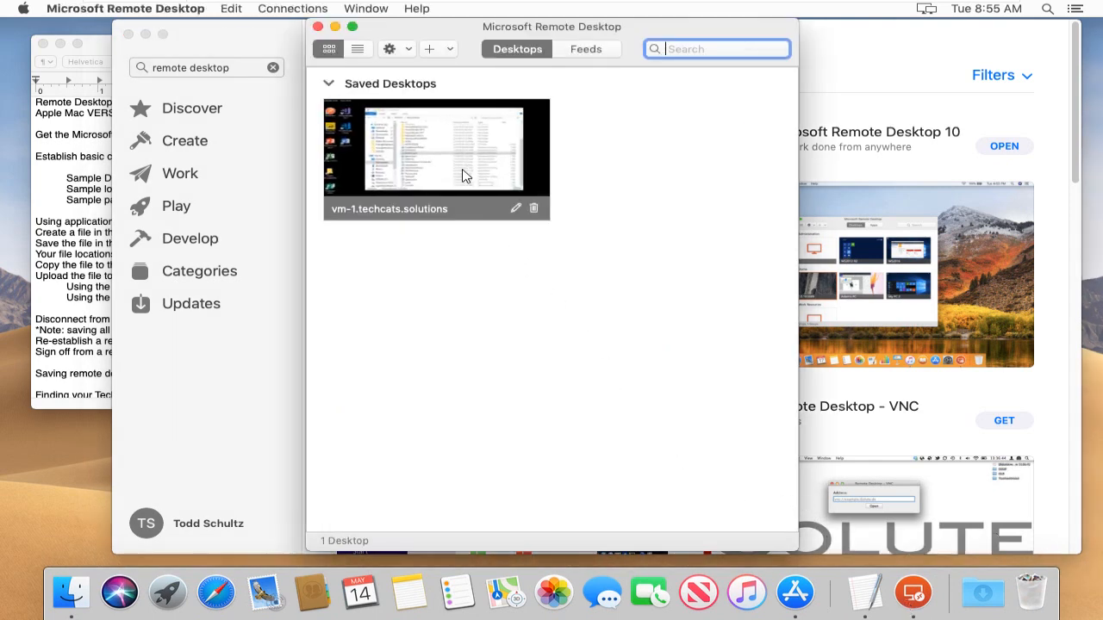
{"action": "right_click", "coordinate": [461, 169]}
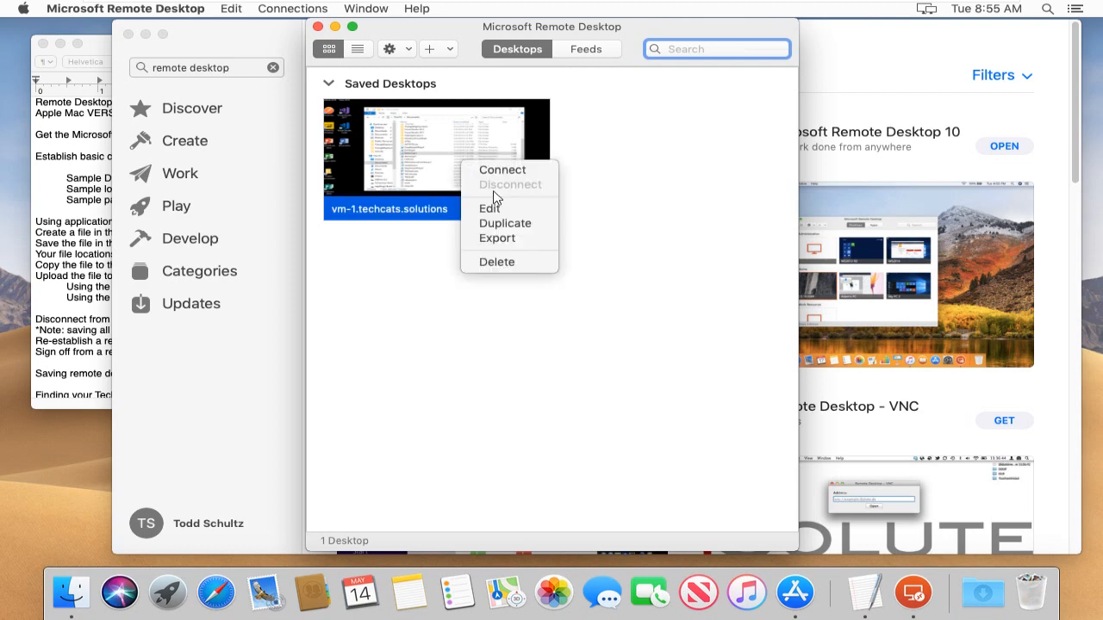
{"action": "left_click", "coordinate": [498, 262]}
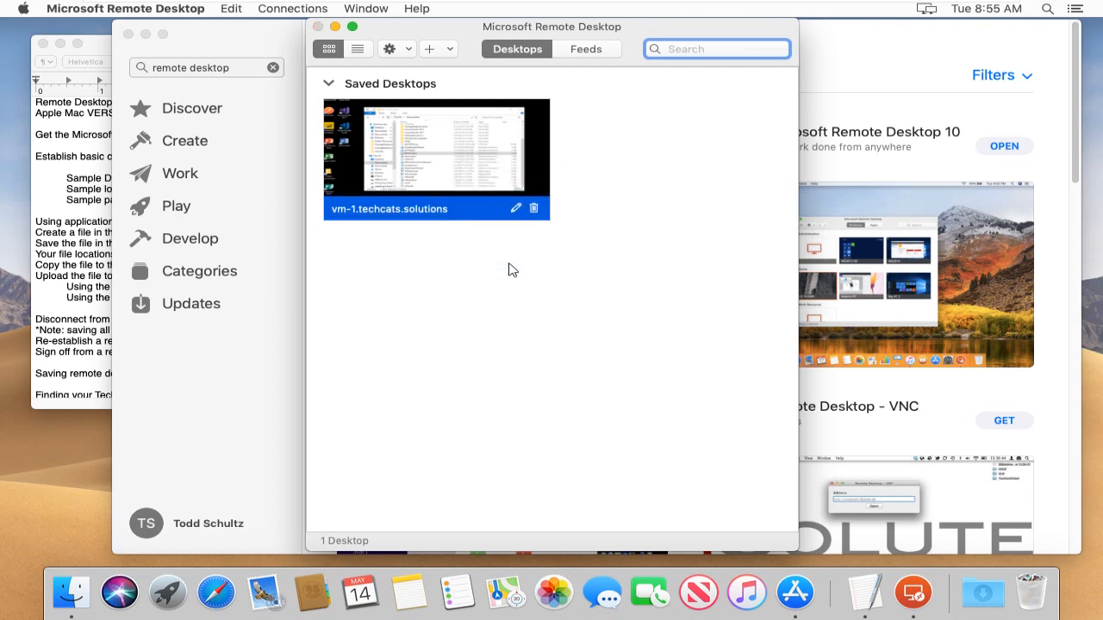
{"action": "left_click", "coordinate": [683, 161]}
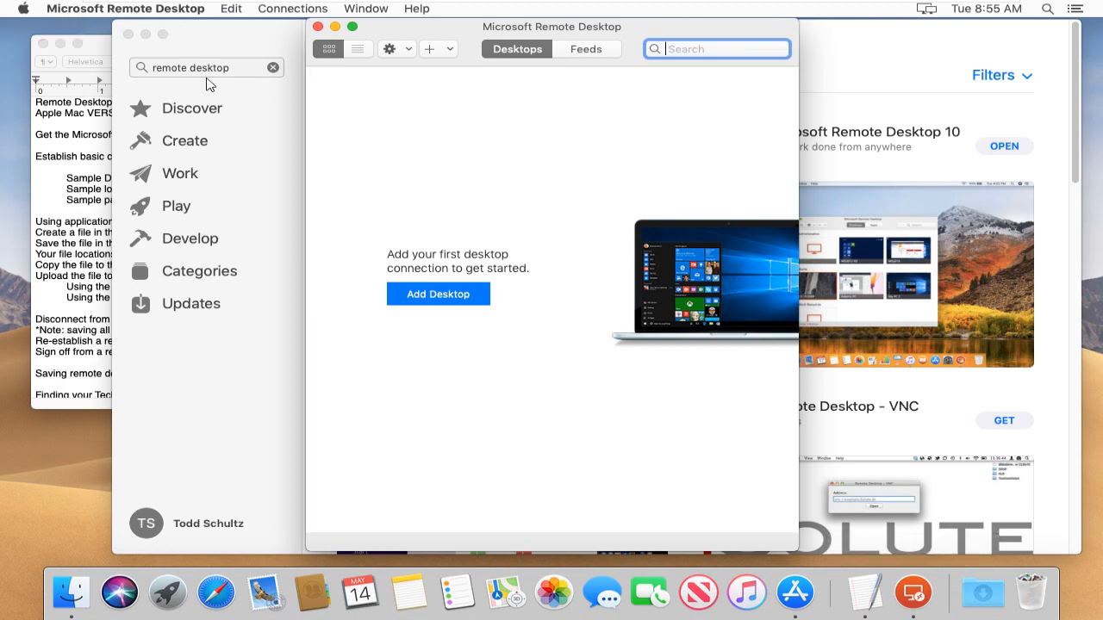
{"action": "left_click", "coordinate": [518, 50]}
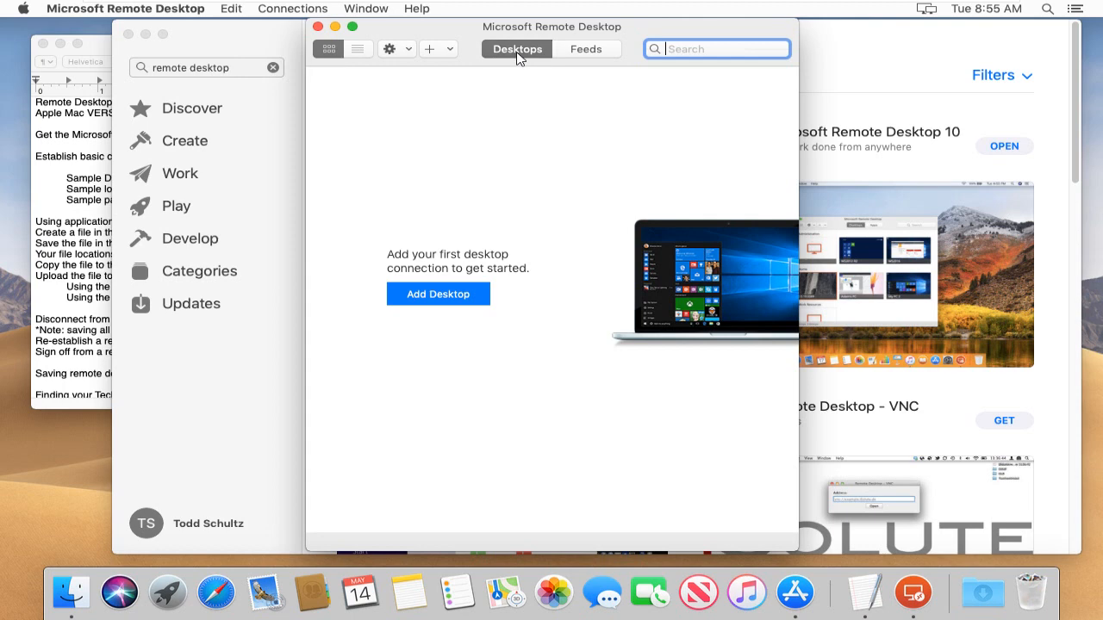
Step: Start a new desktop connection and check the sample DNS name vm-1.techcats.solutions in RDPNotes
{"action": "left_click", "coordinate": [423, 301]}
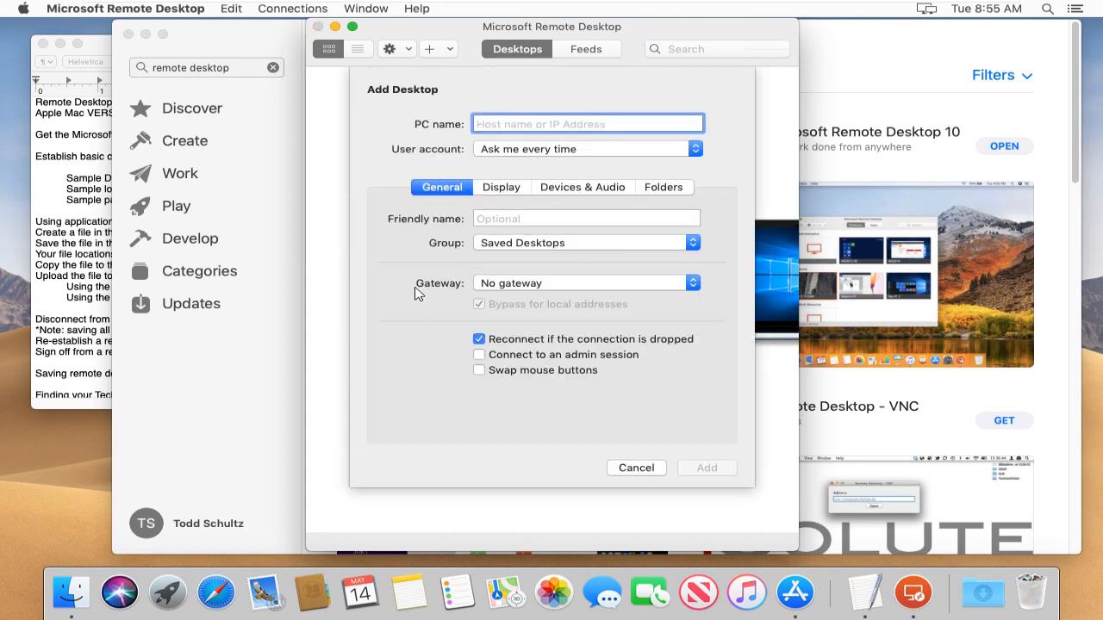
{"action": "left_click", "coordinate": [67, 127]}
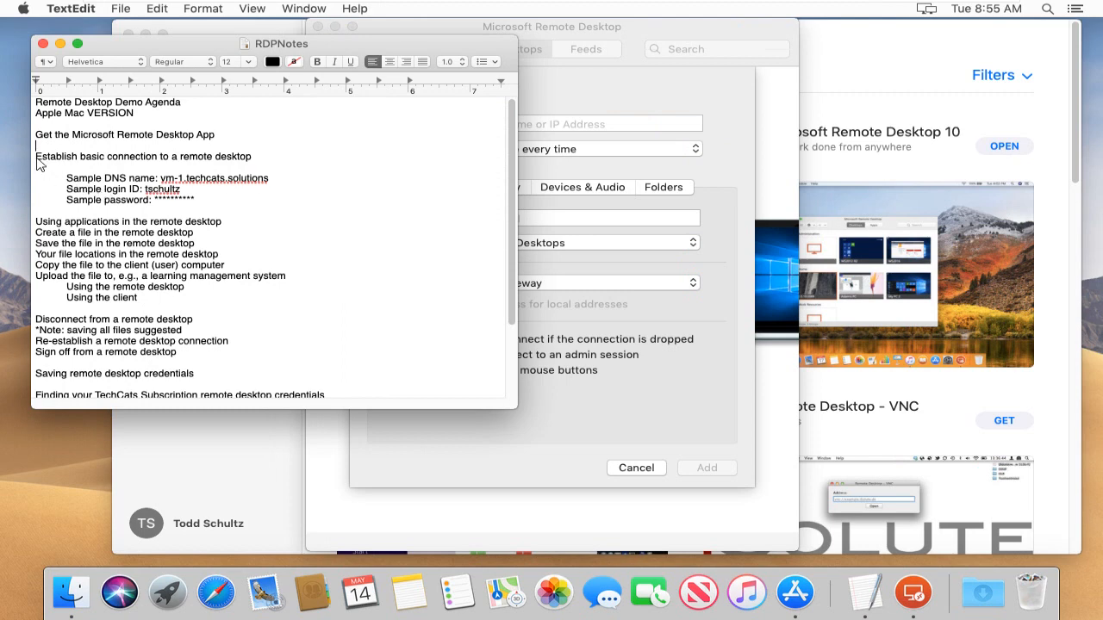
{"action": "left_click_drag", "start_coordinate": [37, 160], "coordinate": [75, 159]}
{"action": "left_click_drag", "start_coordinate": [161, 178], "coordinate": [269, 181]}
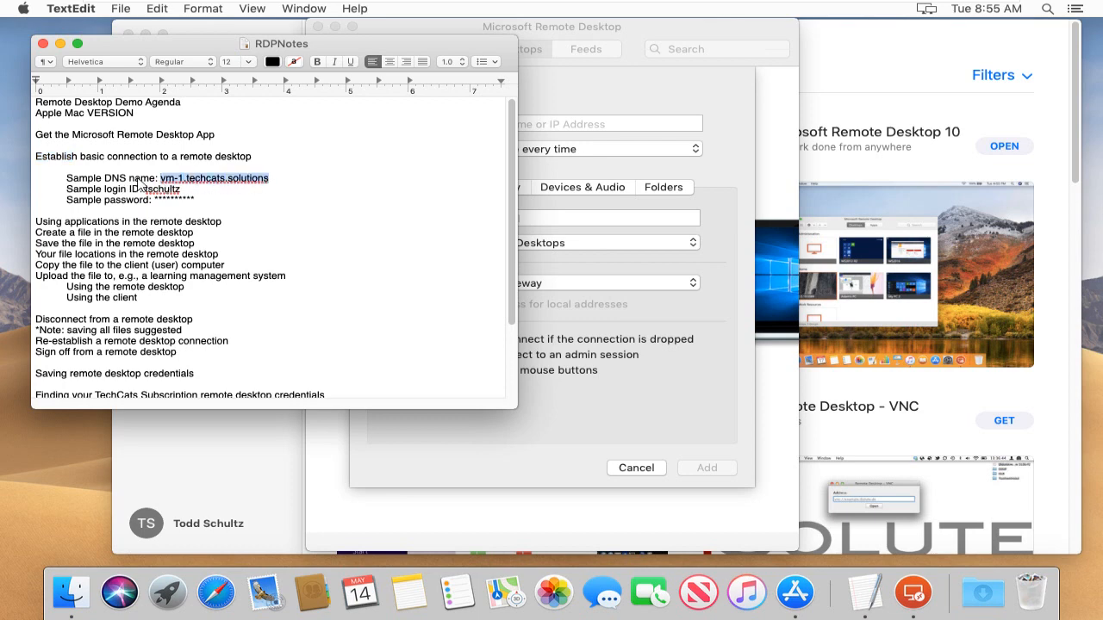
{"action": "left_click", "coordinate": [297, 195]}
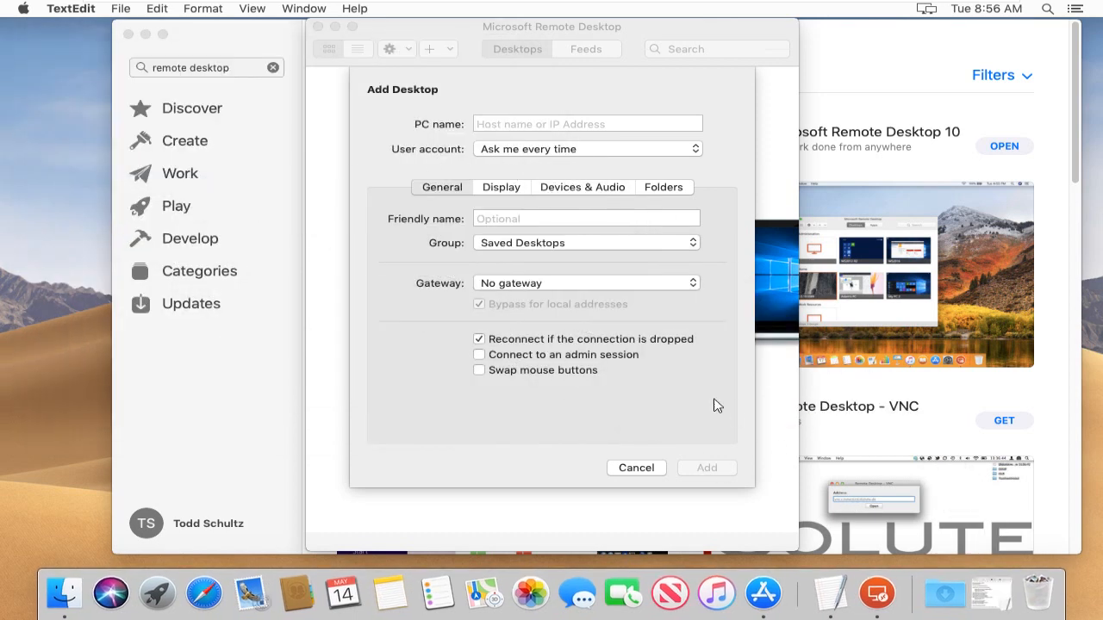
Step: Enter vm-1.techcats.solutions as PC name; try and remove :3389 and :55678 port suffixes in the notes
{"action": "left_click", "coordinate": [518, 126]}
{"action": "type", "text": "vm"}
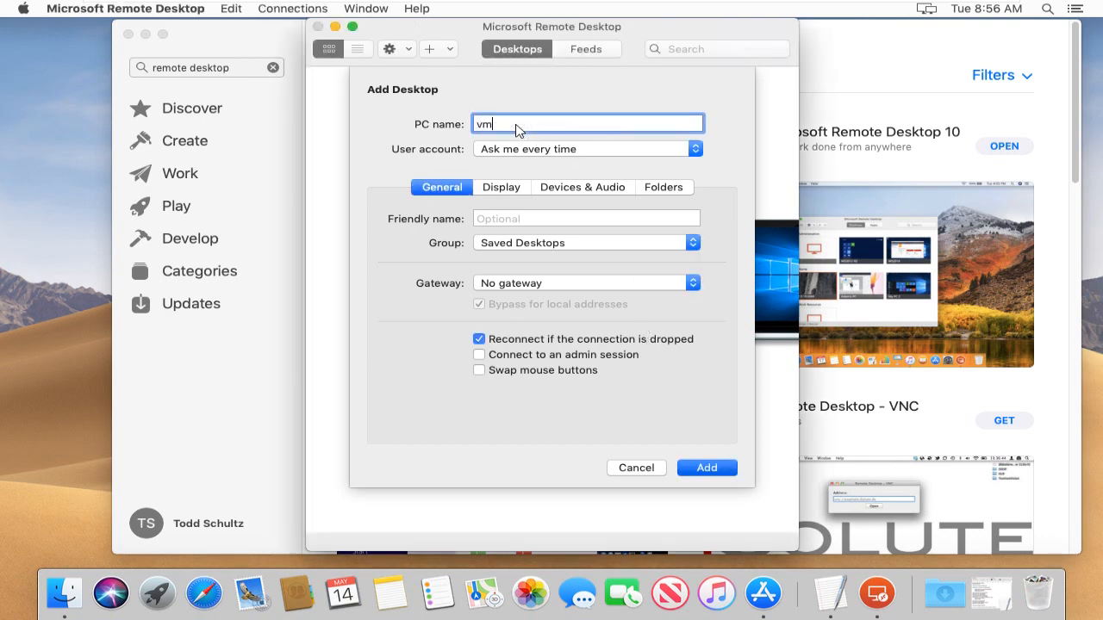
{"action": "type", "text": "-1.techcats.solutions"}
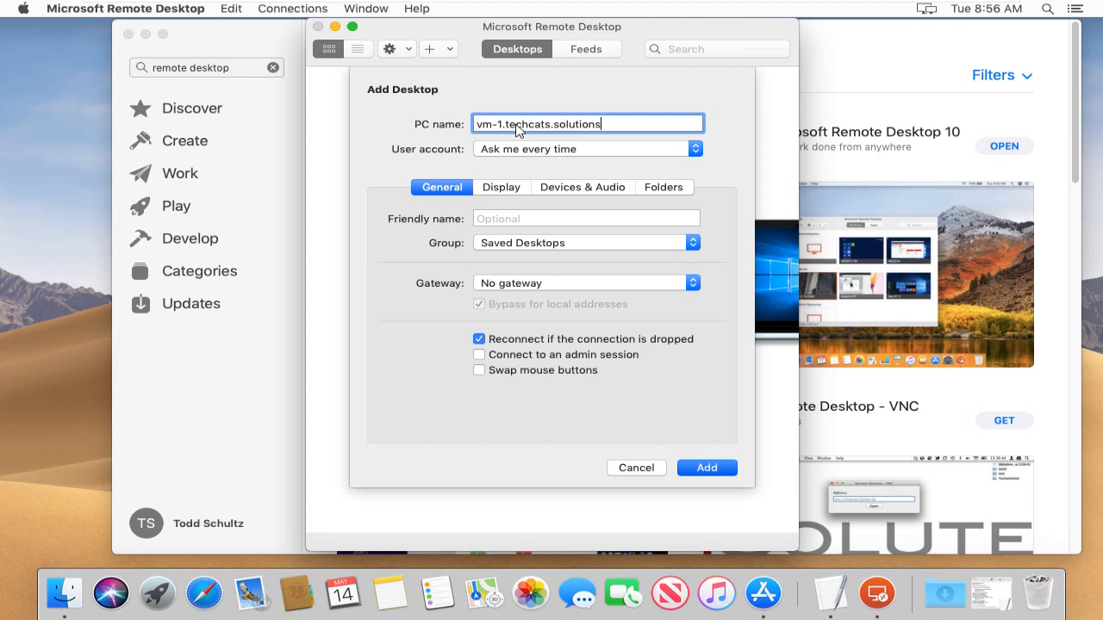
{"action": "left_click", "coordinate": [985, 597]}
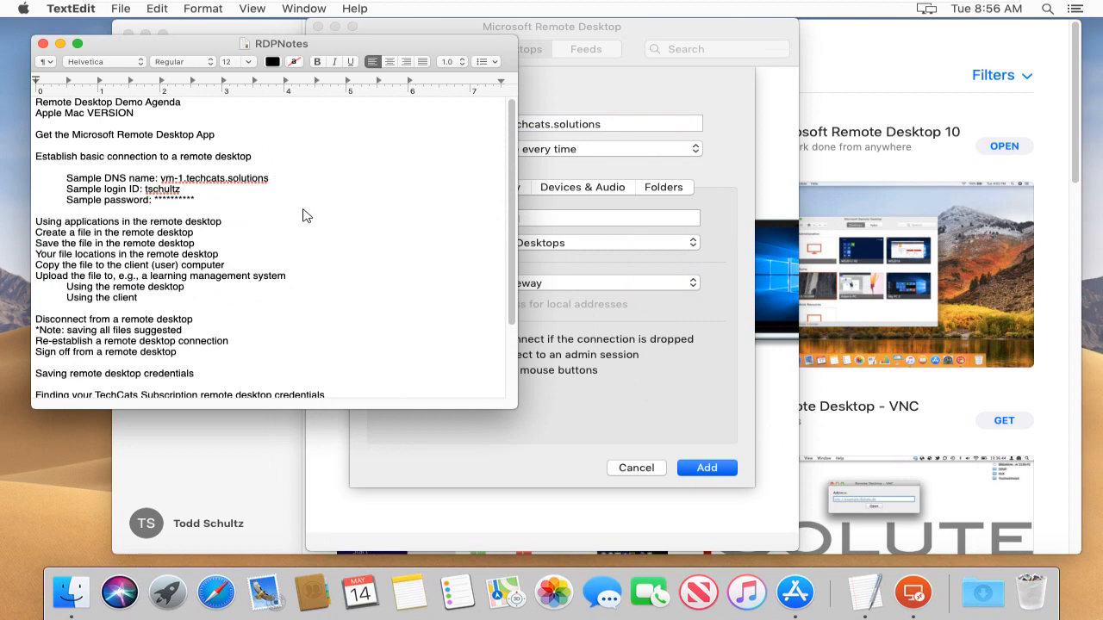
{"action": "type", "text": ":3389"}
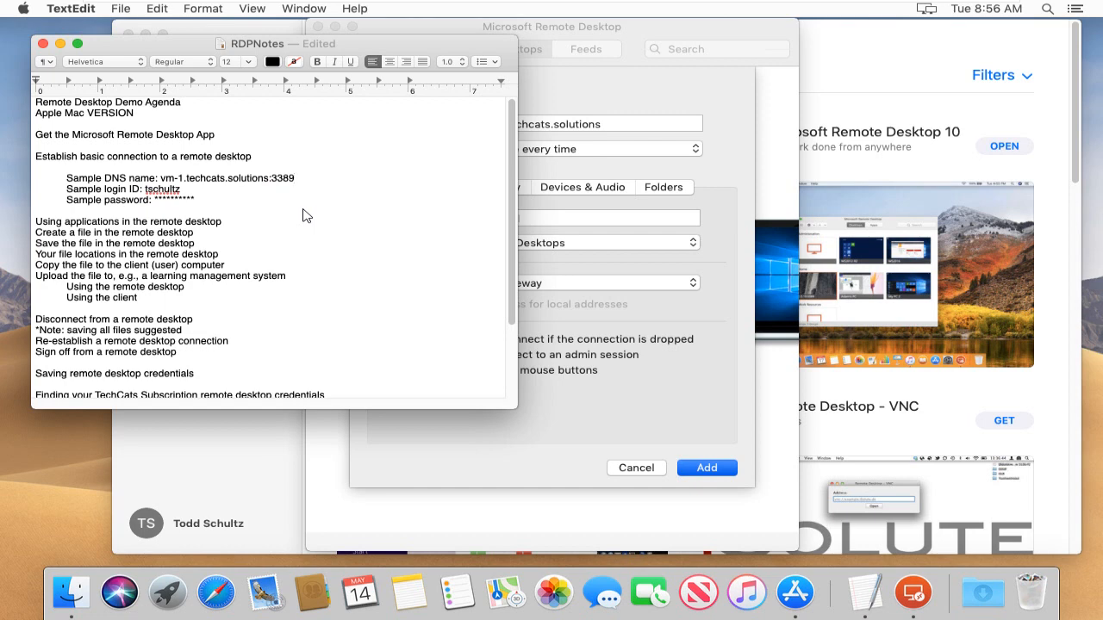
{"action": "key", "text": "BackSpace"}
{"action": "key", "text": "BackSpace"}
{"action": "key", "text": "BackSpace"}
{"action": "key", "text": "BackSpace"}
{"action": "key", "text": "BackSpace"}
{"action": "type", "text": ":"}
{"action": "type", "text": "55678"}
{"action": "key", "text": "BackSpace"}
{"action": "key", "text": "BackSpace"}
{"action": "key", "text": "BackSpace"}
{"action": "key", "text": "BackSpace"}
{"action": "key", "text": "BackSpace"}
{"action": "key", "text": "BackSpace"}
{"action": "left_click", "coordinate": [659, 131]}
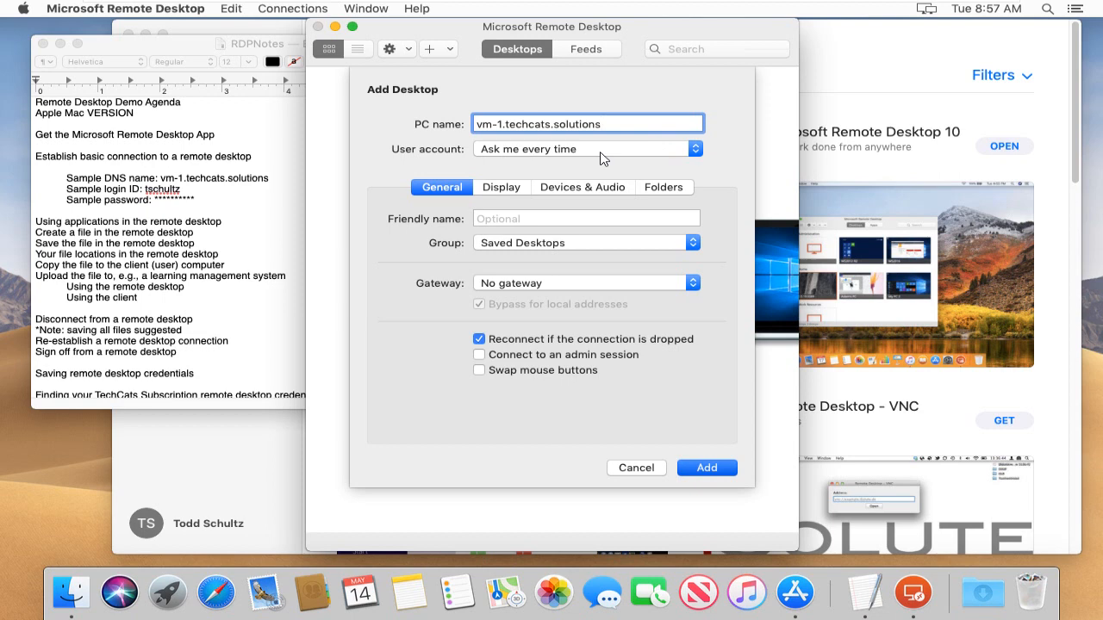
Step: Add a user account with the username and password, friendly name 'vm-1 login'
{"action": "left_click", "coordinate": [698, 156]}
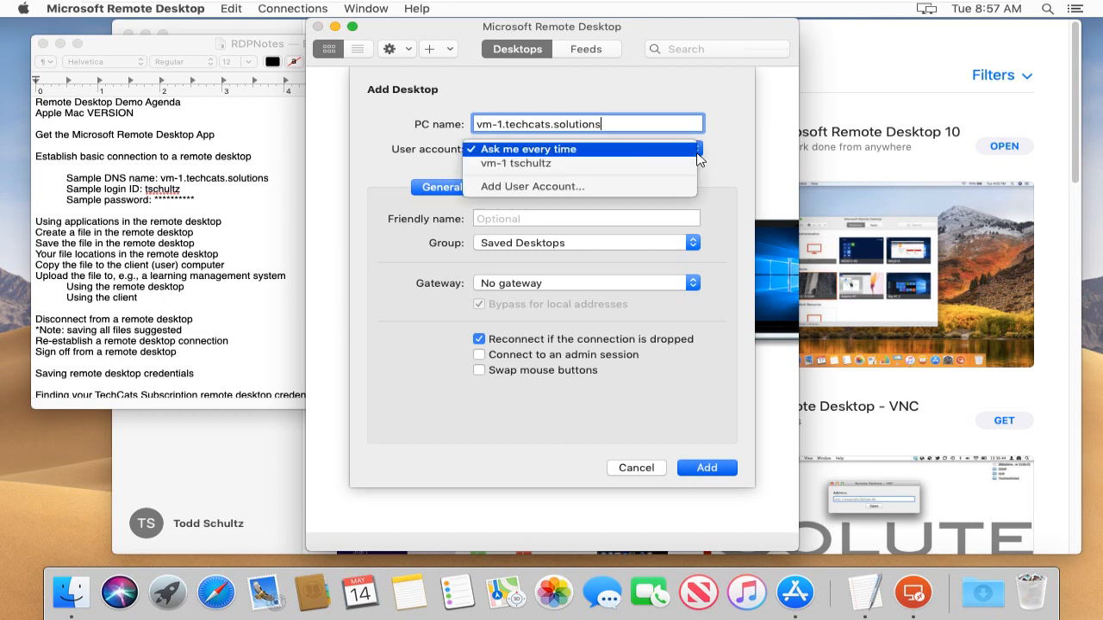
{"action": "left_click", "coordinate": [583, 190]}
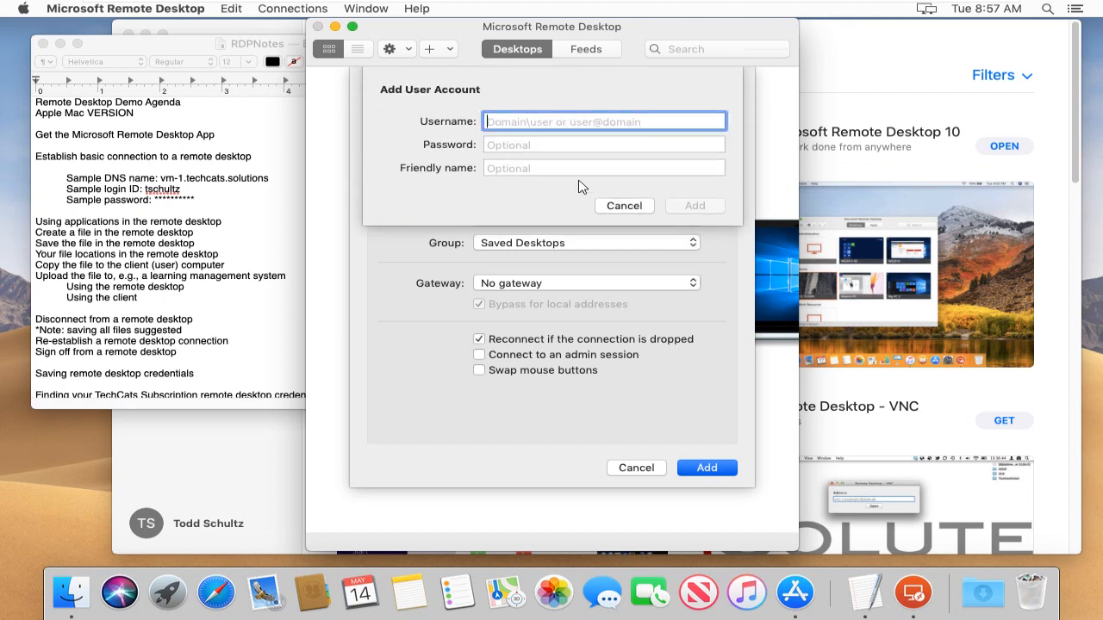
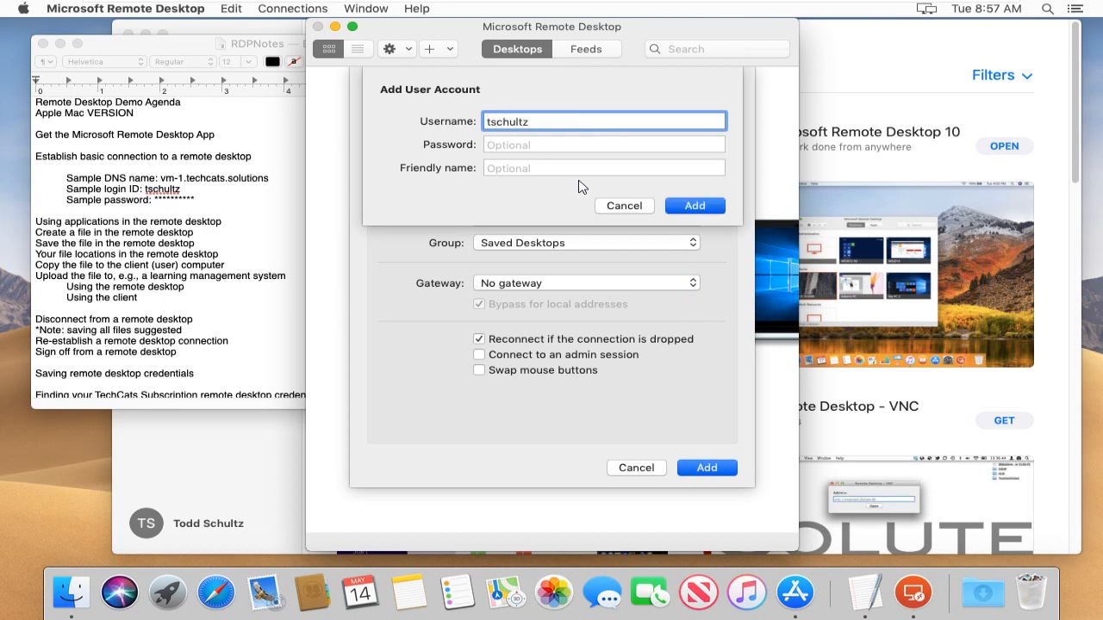
{"action": "key", "text": "Tab"}
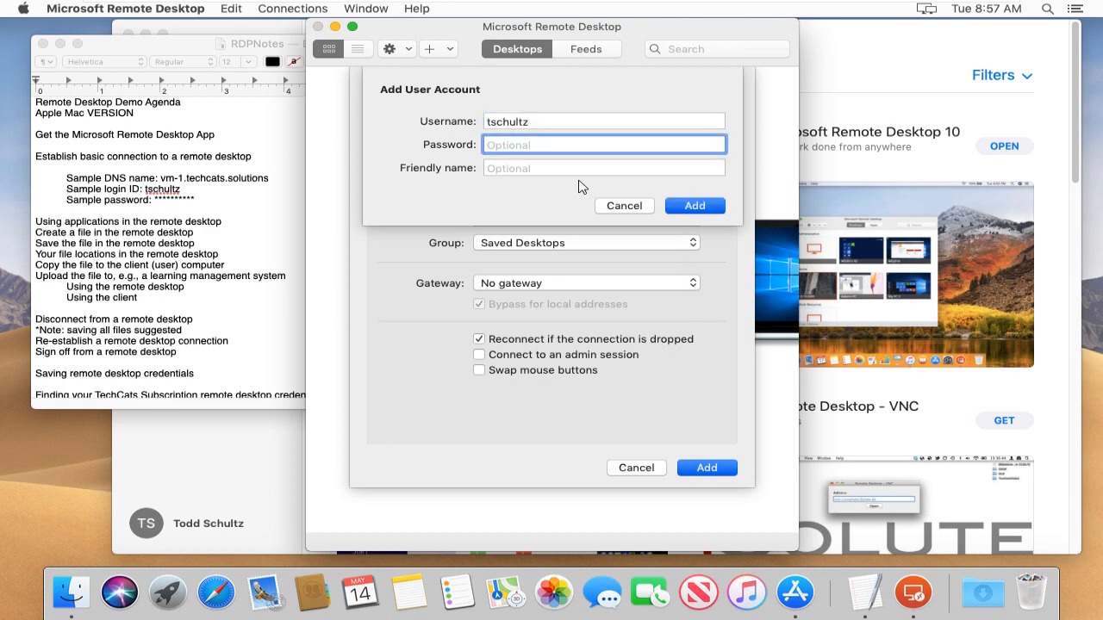
{"action": "type", "text": "•••••••••"}
{"action": "key", "text": "Tab"}
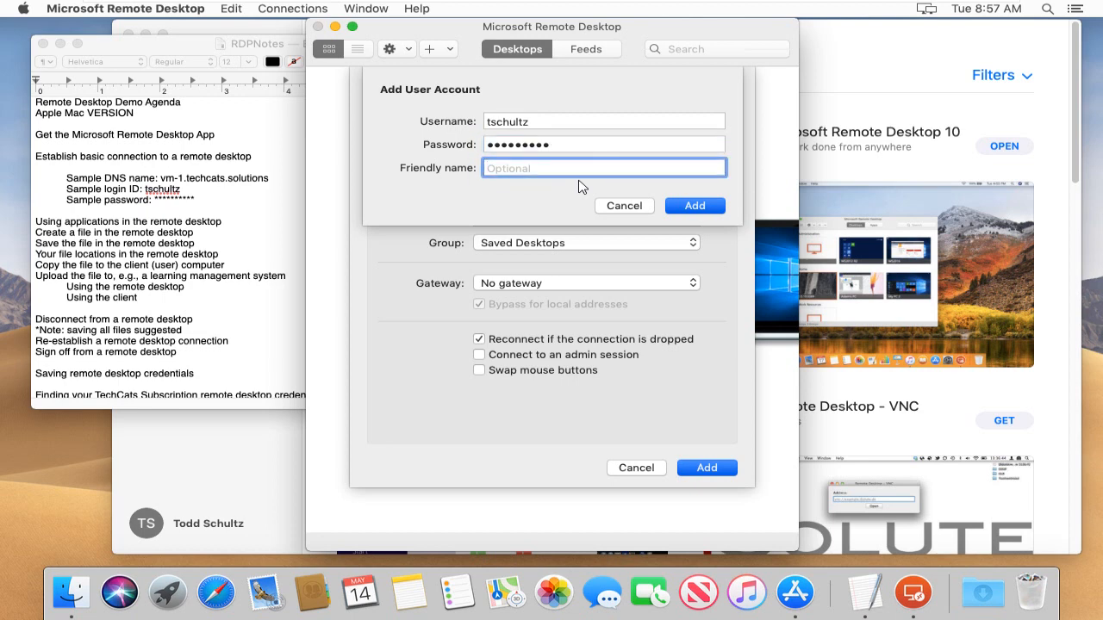
{"action": "type", "text": "vm-1 login"}
{"action": "left_click", "coordinate": [692, 206]}
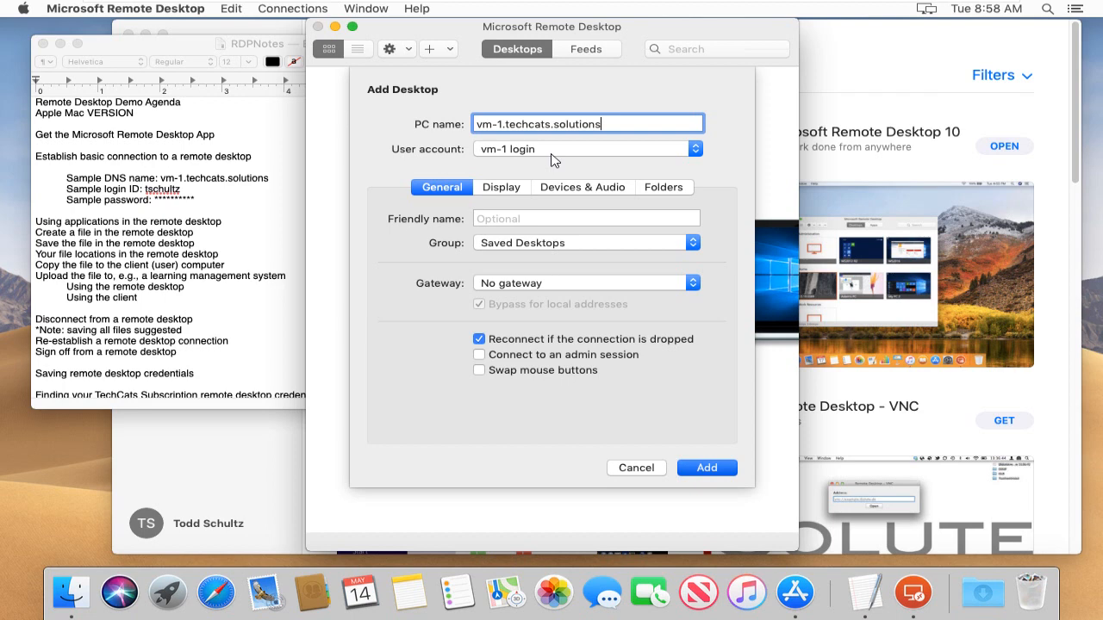
Step: Review the Display and Folders settings, then save vm-1.techcats.solutions to Saved Desktops
{"action": "left_click", "coordinate": [503, 190]}
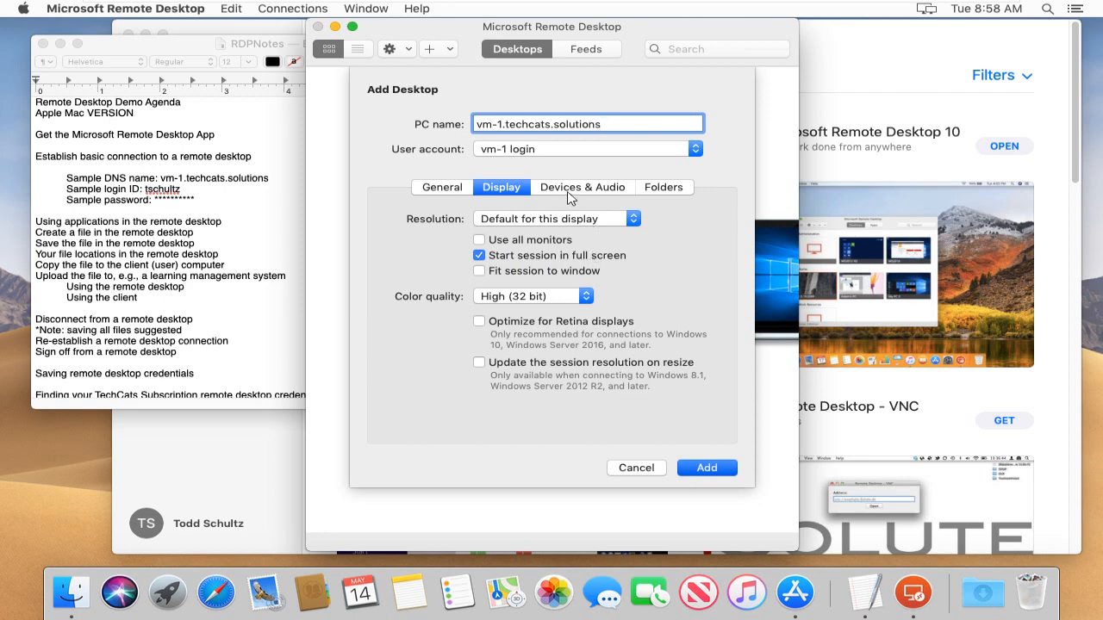
{"action": "left_click", "coordinate": [661, 188]}
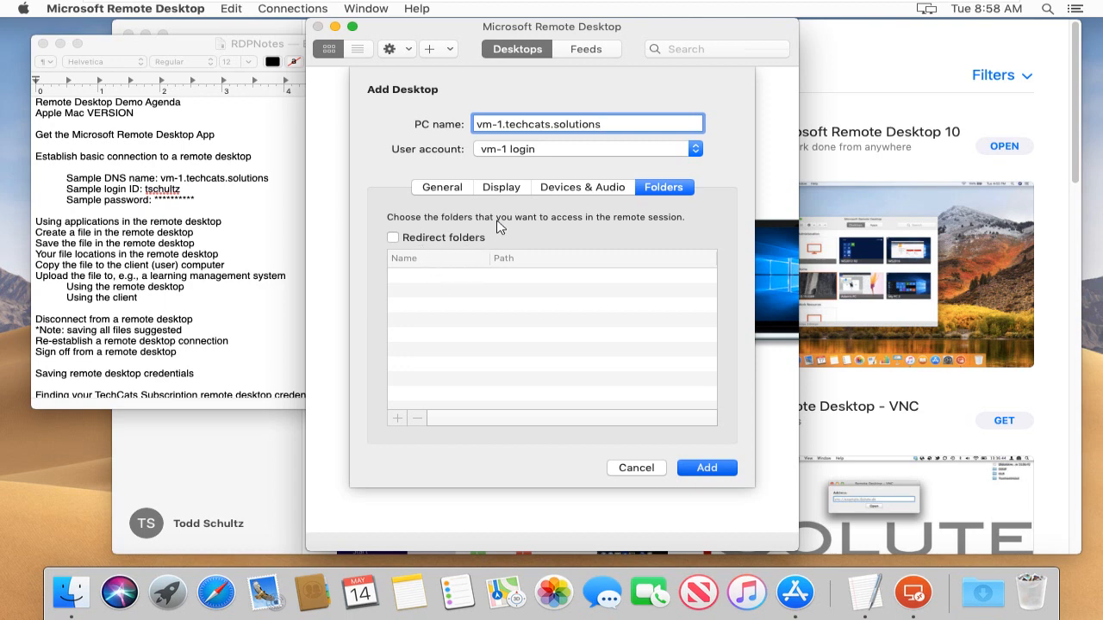
{"action": "left_click", "coordinate": [454, 197]}
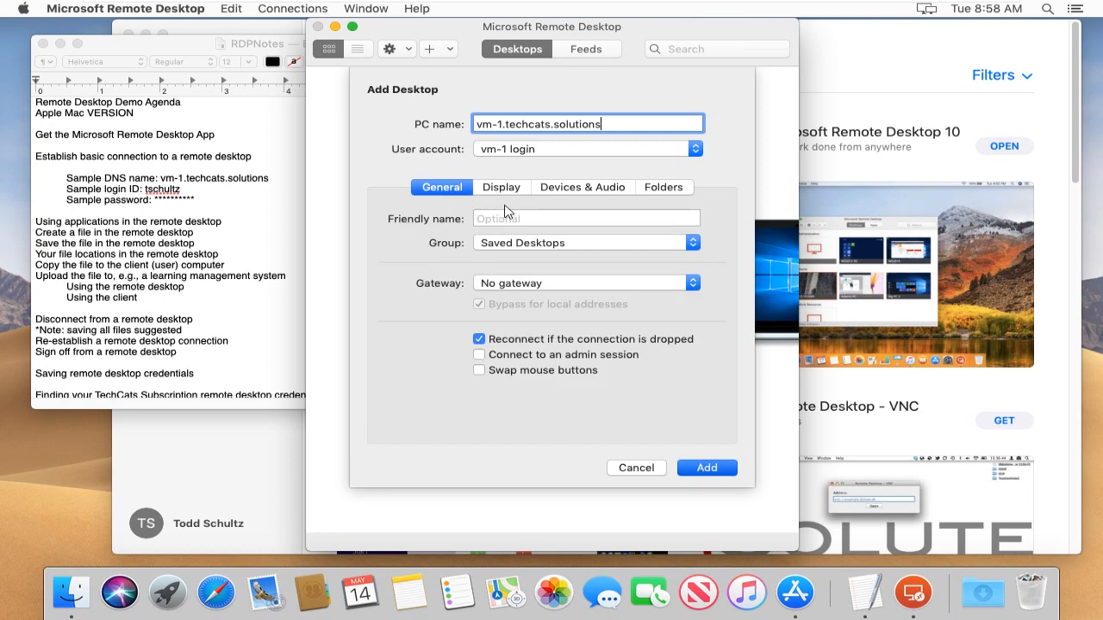
{"action": "left_click", "coordinate": [708, 468]}
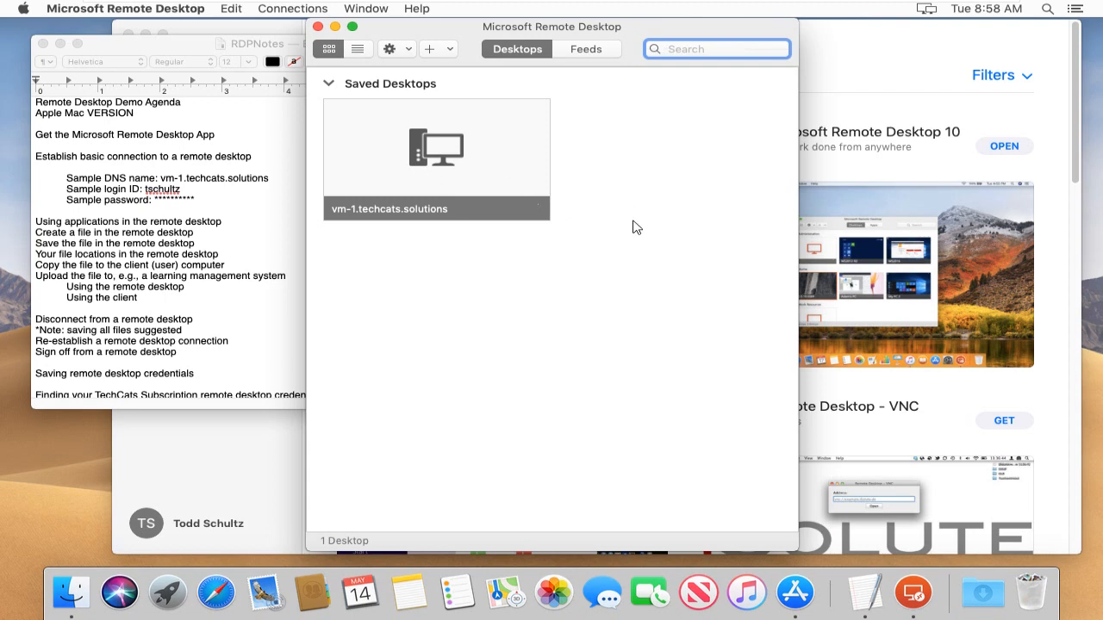
Step: Connect to the saved vm-1.techcats.solutions desktop from its tile
{"action": "double_click", "coordinate": [455, 153]}
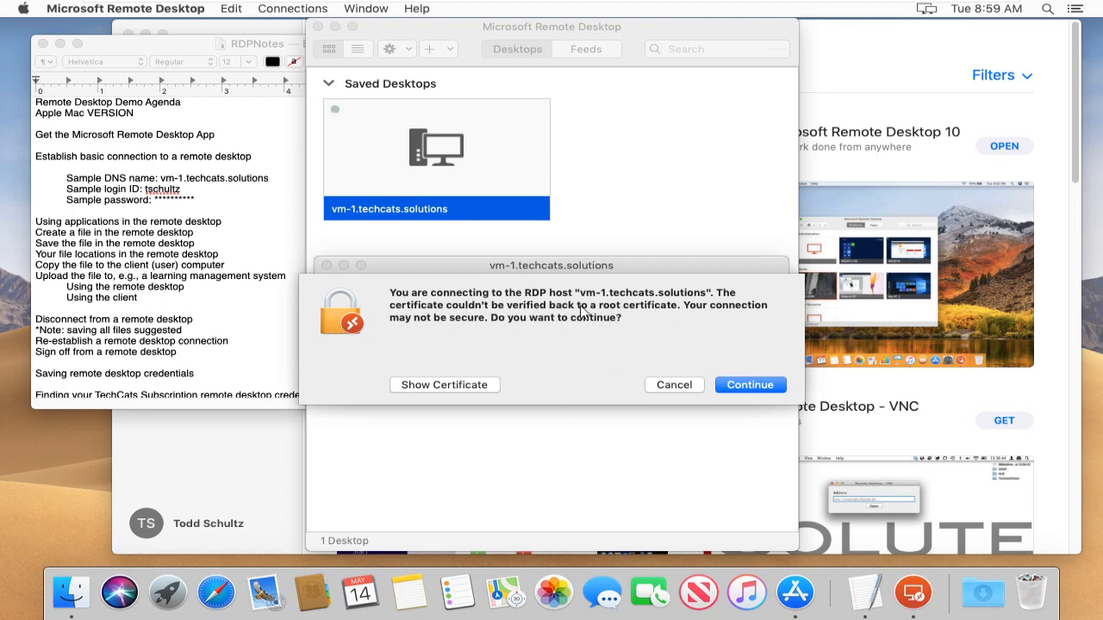
Step: Accept the unverified certificate and take the remote session out of full screen
{"action": "left_click", "coordinate": [742, 387]}
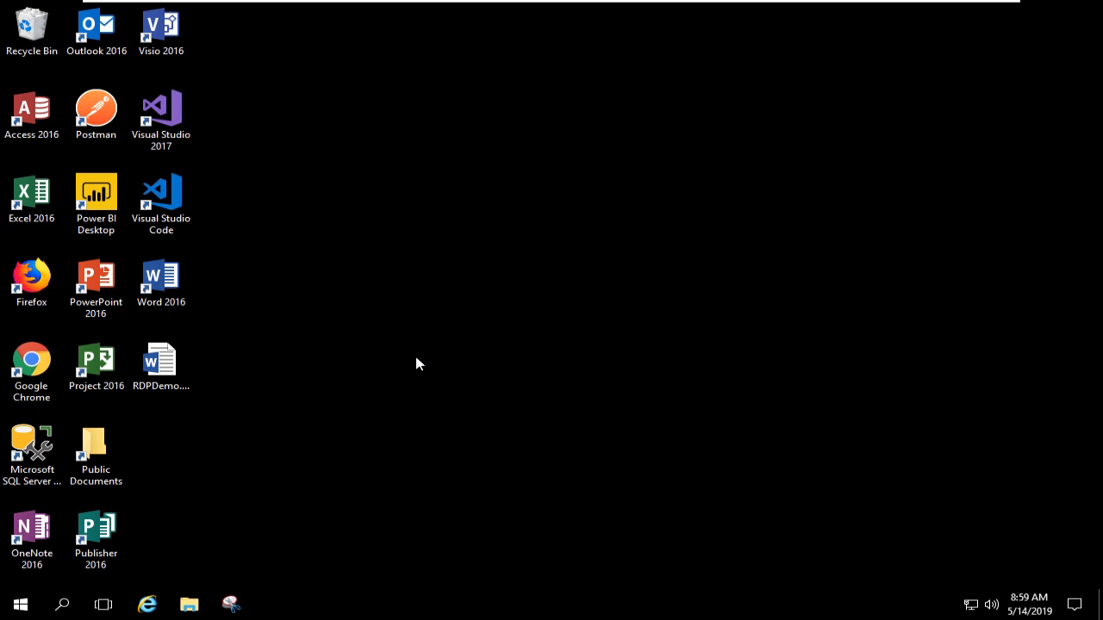
{"action": "mouse_move", "coordinate": [948, 8]}
{"action": "mouse_move", "coordinate": [1074, 9]}
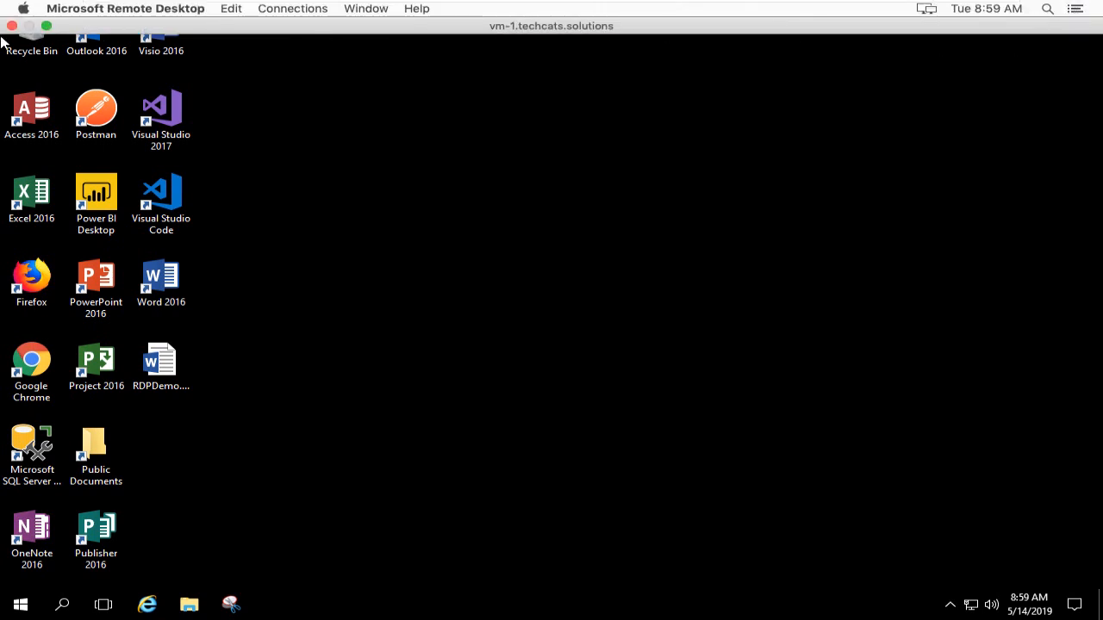
{"action": "left_click", "coordinate": [48, 28]}
{"action": "left_click", "coordinate": [47, 26]}
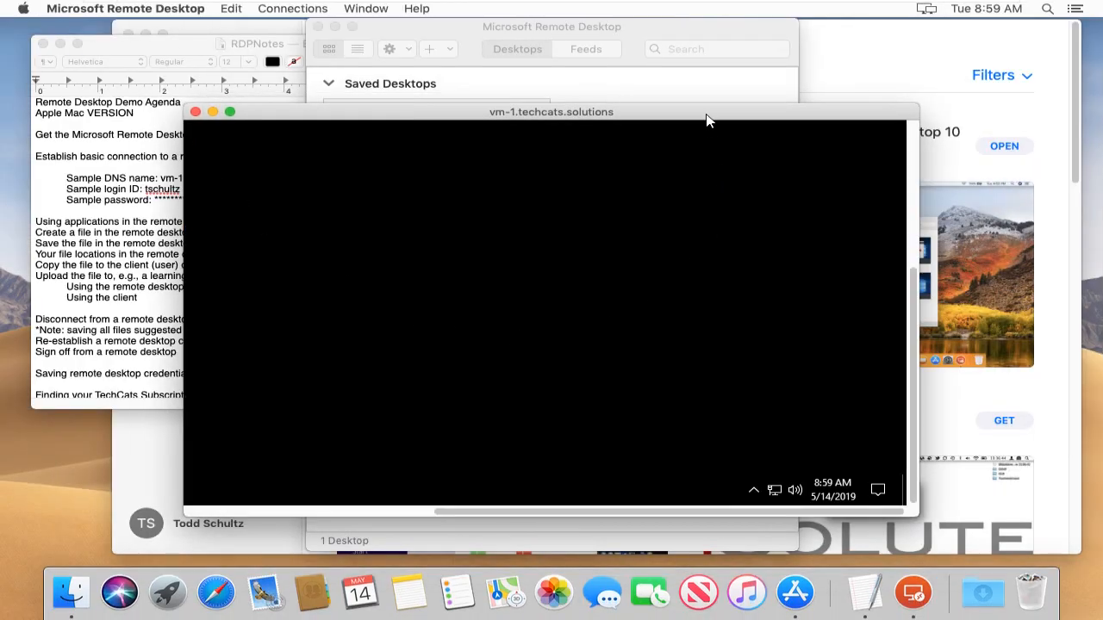
Step: Reposition the remote desktop window to show its application shortcuts
{"action": "left_click_drag", "start_coordinate": [707, 121], "coordinate": [846, 107]}
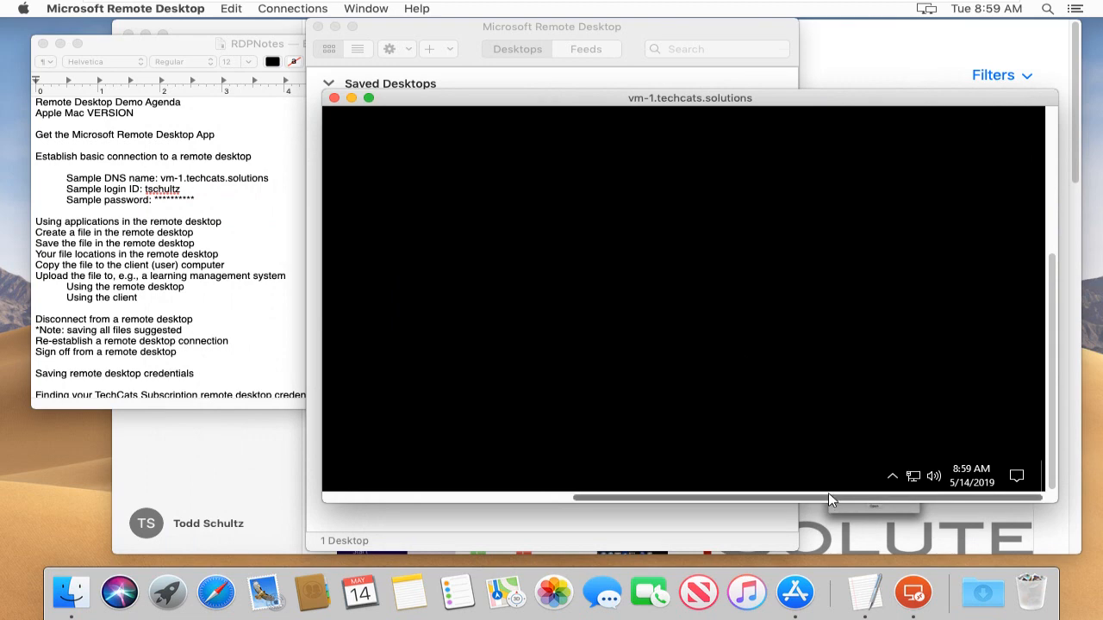
{"action": "left_click_drag", "start_coordinate": [826, 497], "coordinate": [552, 495]}
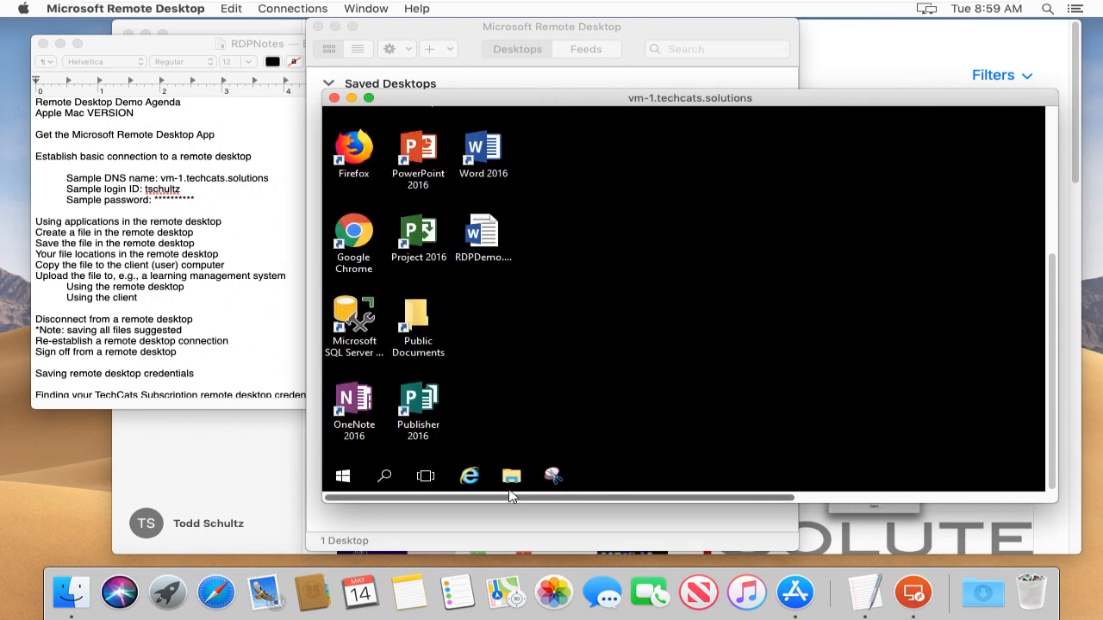
{"action": "left_click_drag", "start_coordinate": [1058, 280], "coordinate": [1055, 129]}
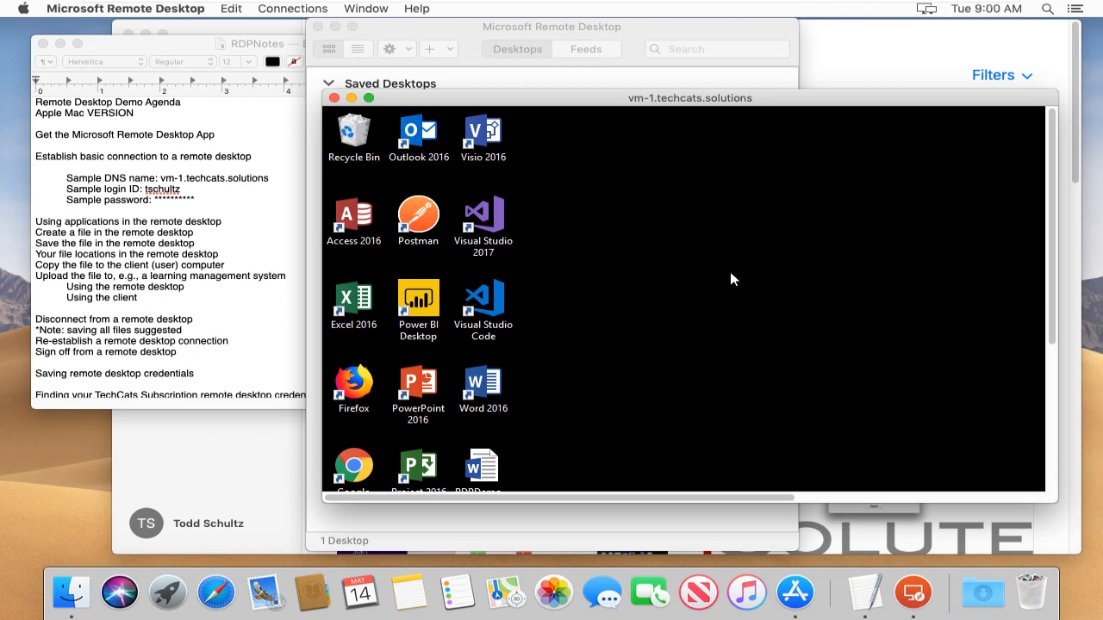
{"action": "scroll", "coordinate": [731, 274], "scroll_direction": "down", "scroll_amount": 5}
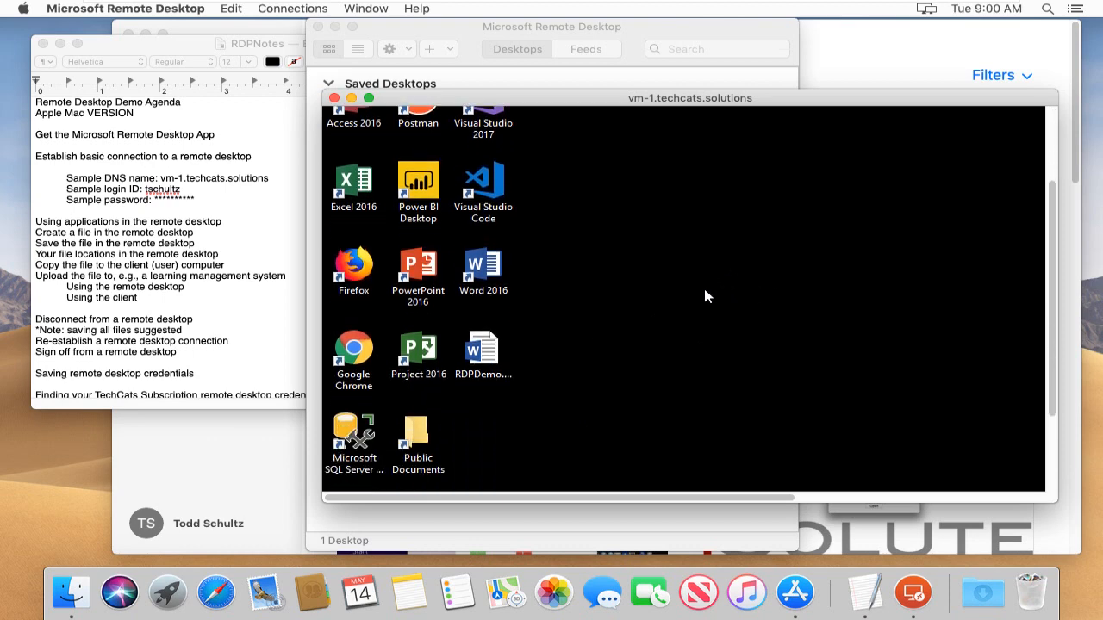
{"action": "scroll", "coordinate": [710, 310], "scroll_direction": "up", "scroll_amount": 5}
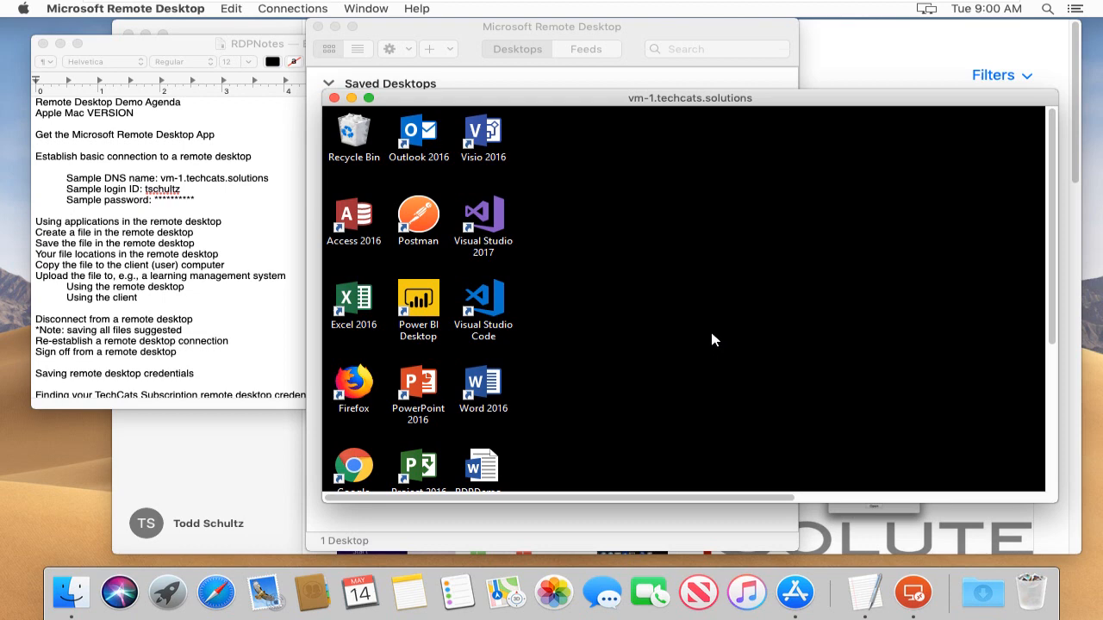
Step: Put the session back in full screen and delete RDPDemo.docx from the remote desktop
{"action": "left_click", "coordinate": [370, 98]}
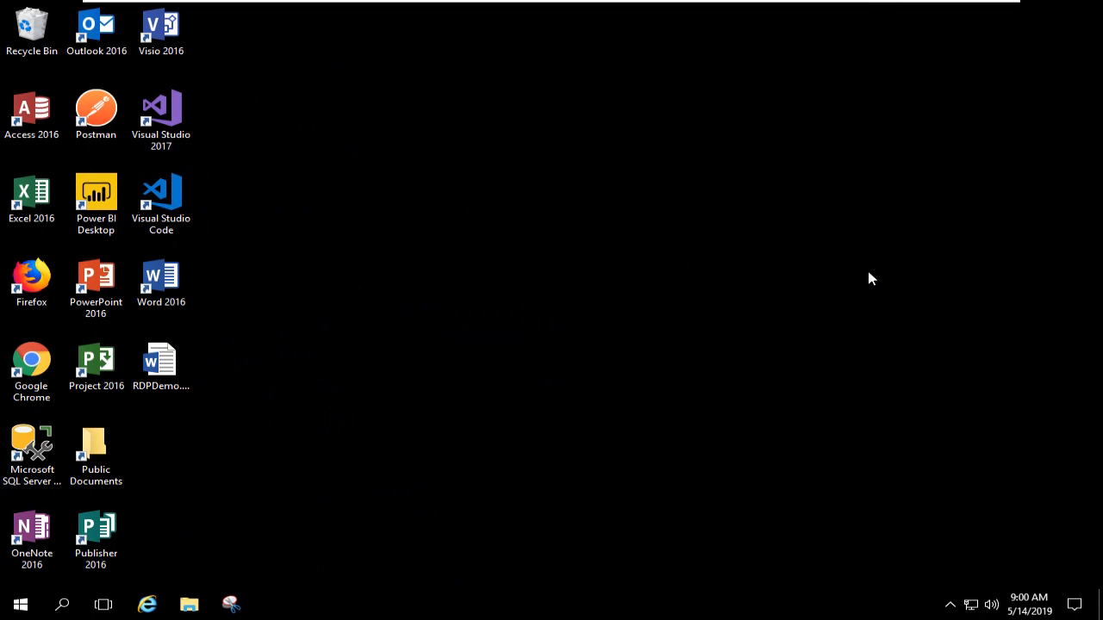
{"action": "mouse_move", "coordinate": [971, 5]}
{"action": "right_click", "coordinate": [166, 366]}
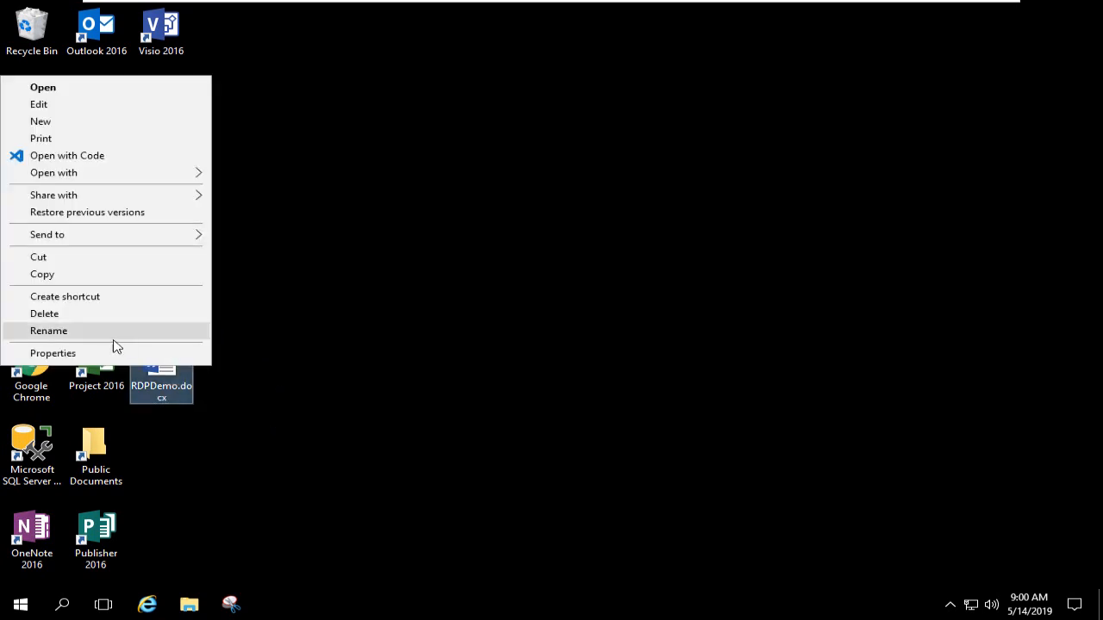
{"action": "left_click", "coordinate": [53, 315]}
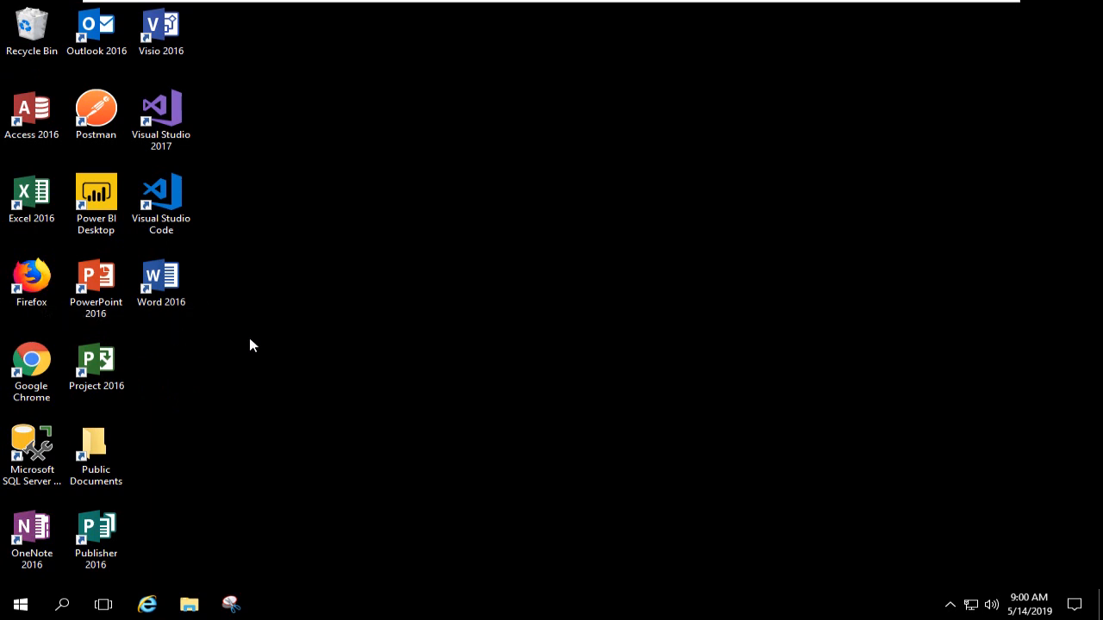
Step: Launch Word 2016 and start a blank document reading 'This is my RDP demo.'
{"action": "double_click", "coordinate": [159, 287]}
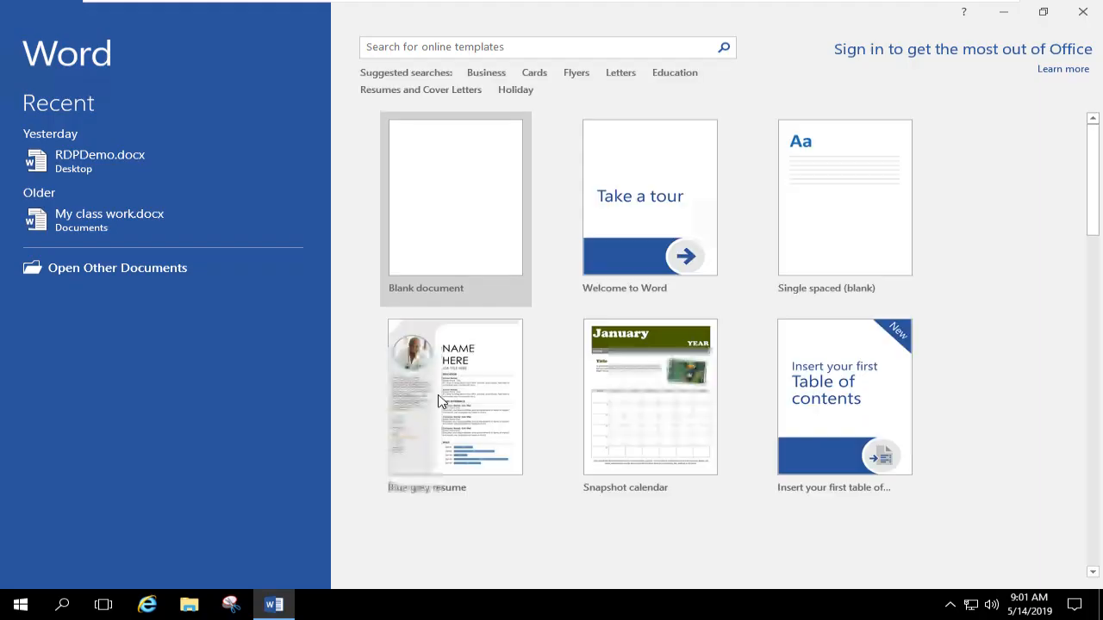
{"action": "left_click", "coordinate": [478, 241]}
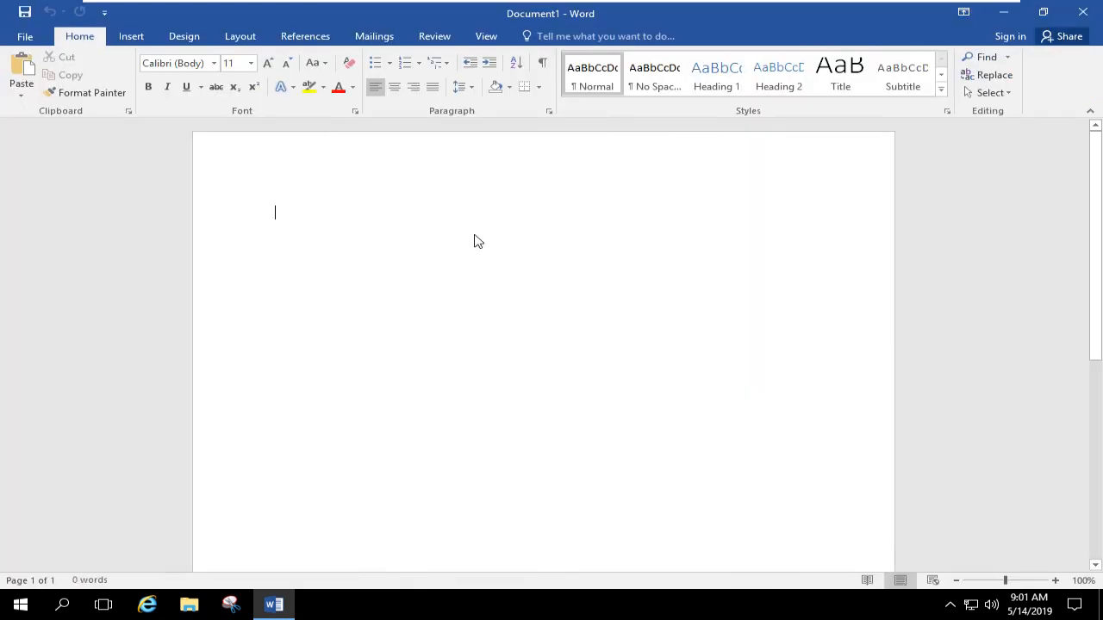
{"action": "type", "text": "This is m"}
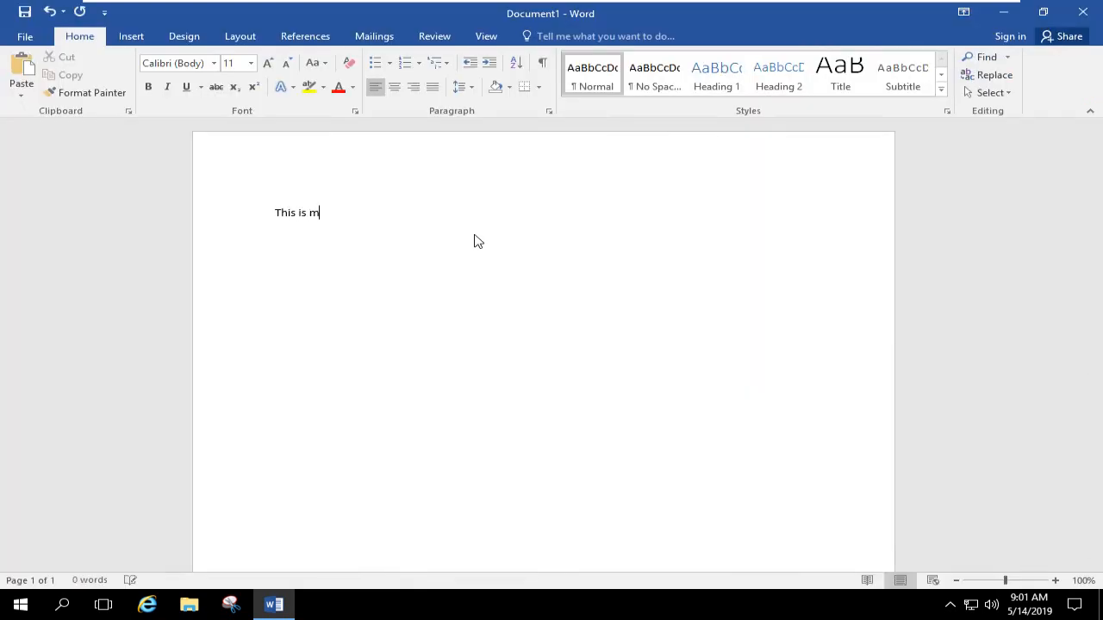
{"action": "type", "text": "y RDP demo."}
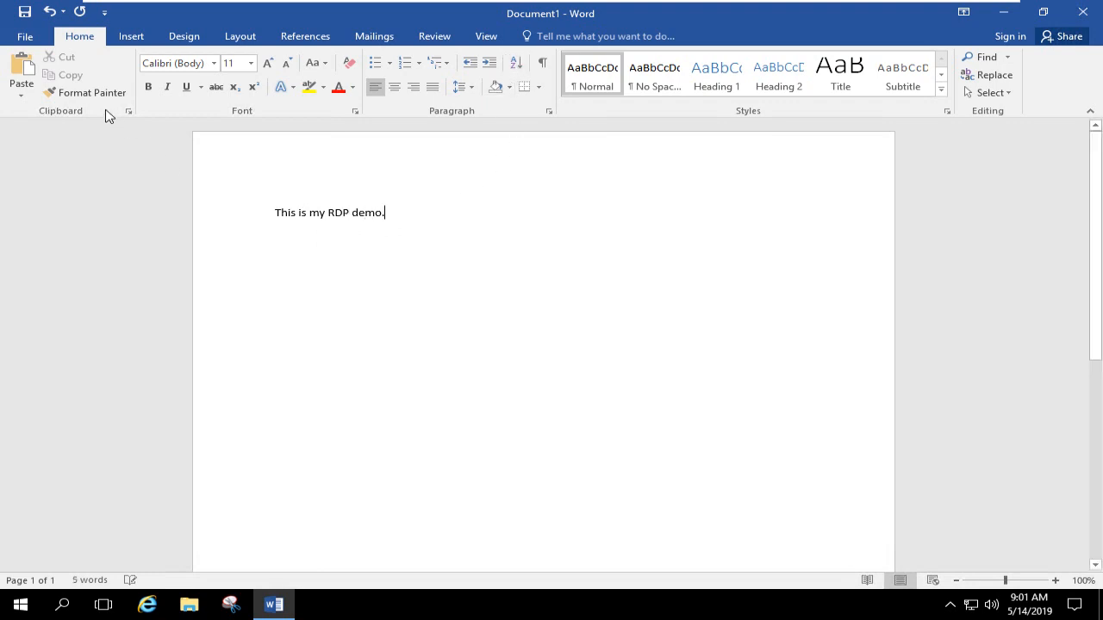
Step: Save the document as RDPDemo.docx in the remote Desktop folder
{"action": "left_click", "coordinate": [21, 40]}
{"action": "left_click", "coordinate": [37, 162]}
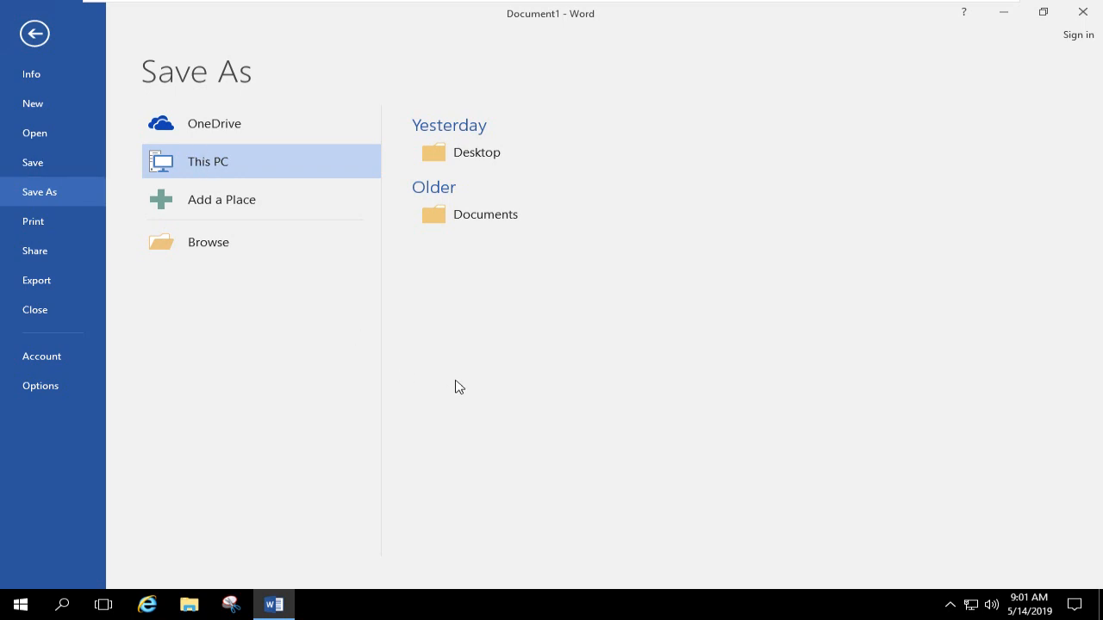
{"action": "double_click", "coordinate": [200, 166]}
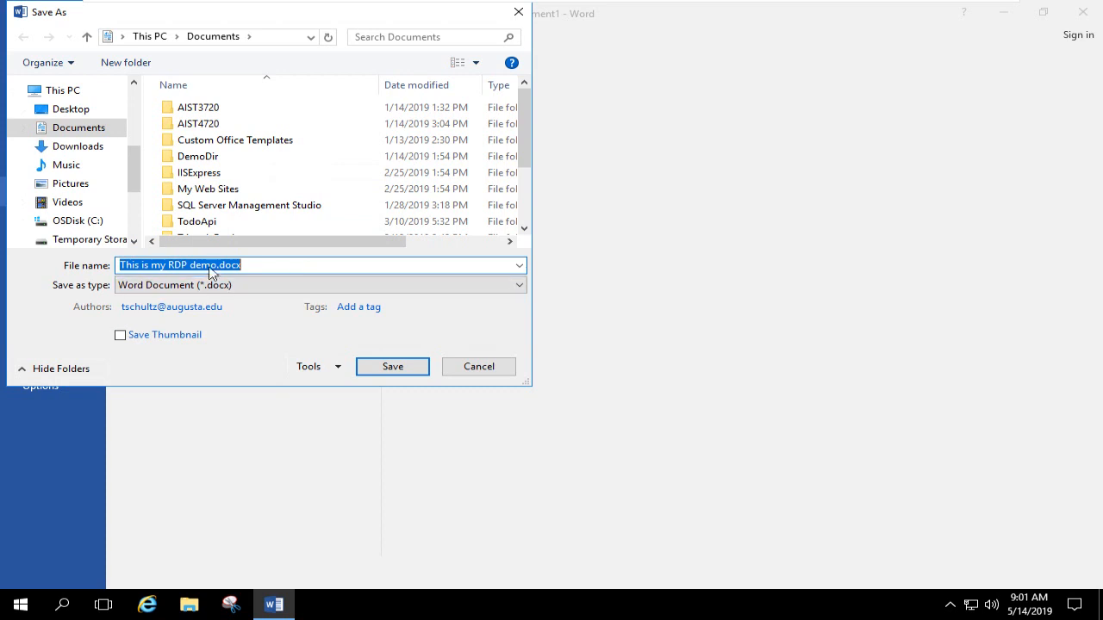
{"action": "key", "text": "Home"}
{"action": "left_click_drag", "start_coordinate": [141, 267], "coordinate": [219, 271]}
{"action": "type", "text": "R"}
{"action": "type", "text": "DPDem"}
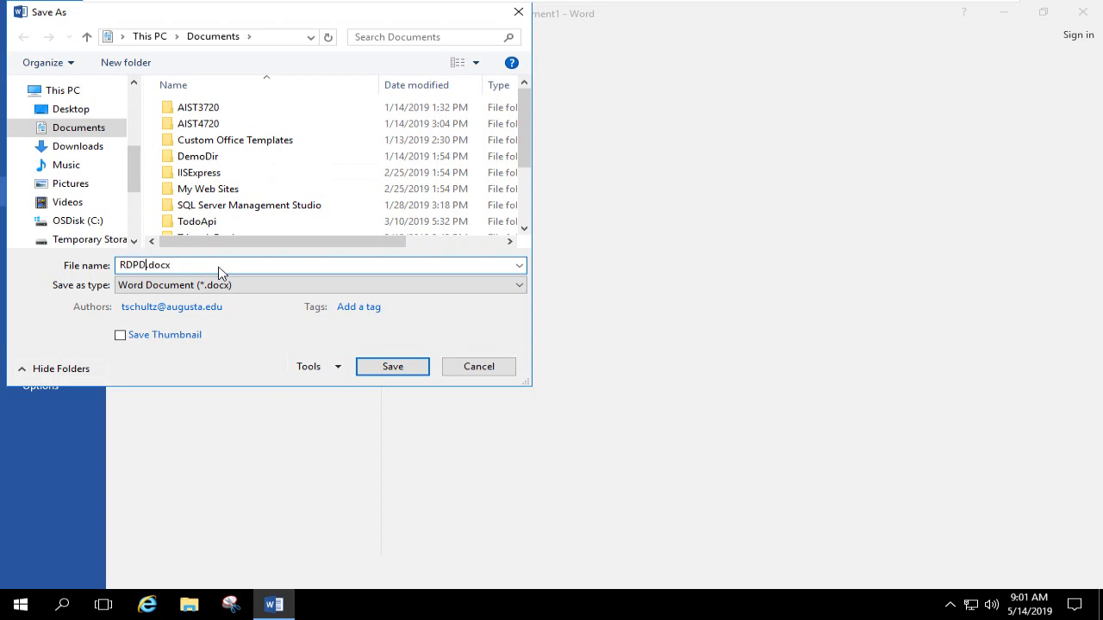
{"action": "type", "text": "o"}
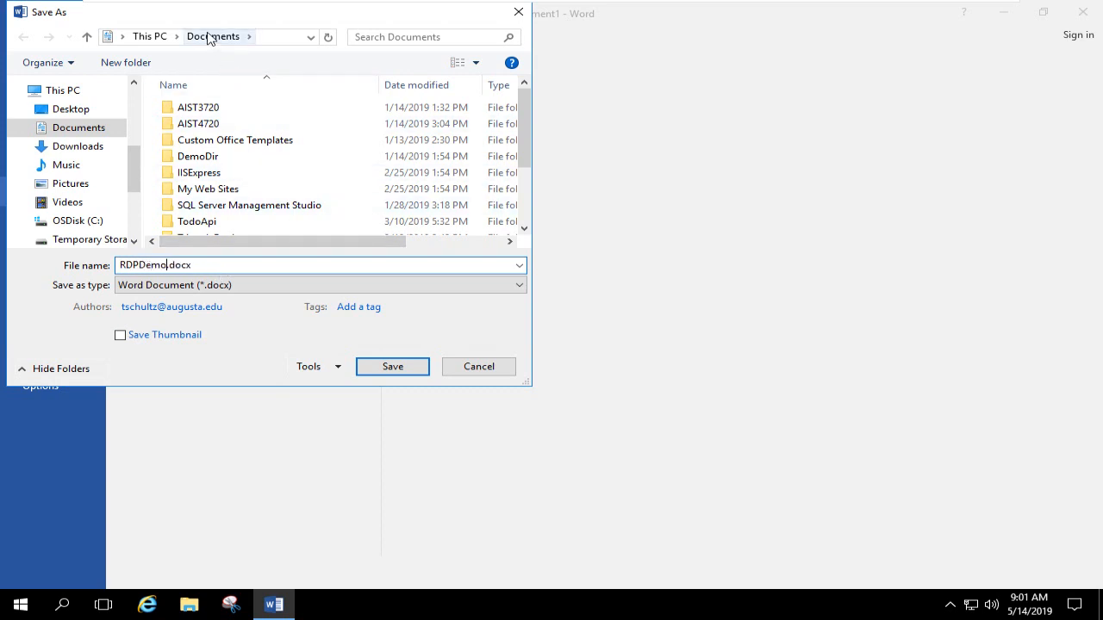
{"action": "left_click", "coordinate": [77, 112]}
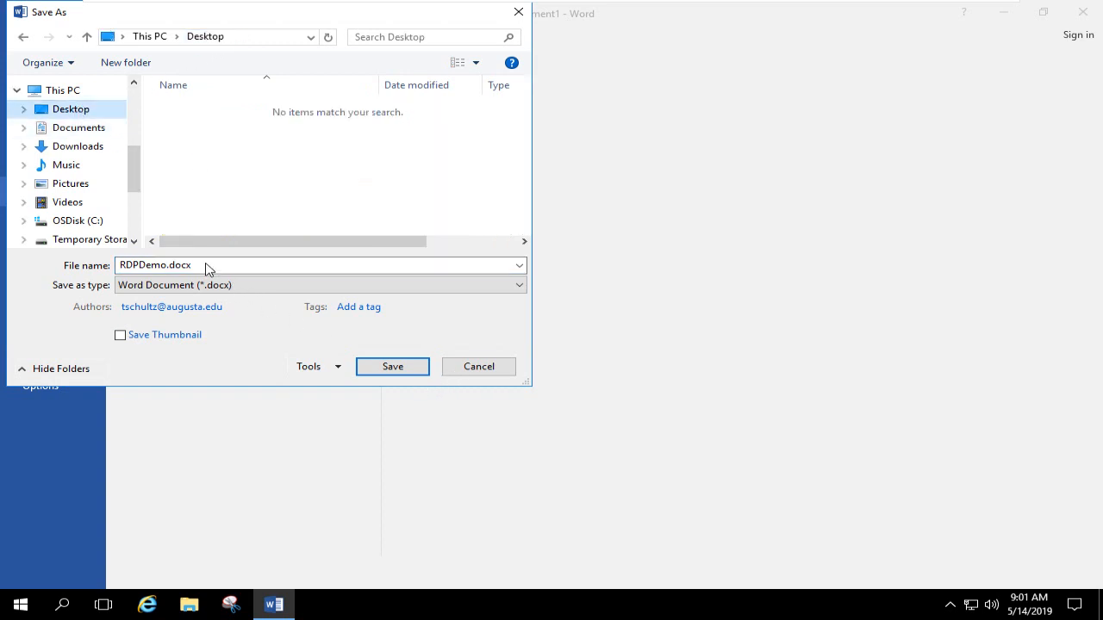
{"action": "left_click", "coordinate": [392, 369]}
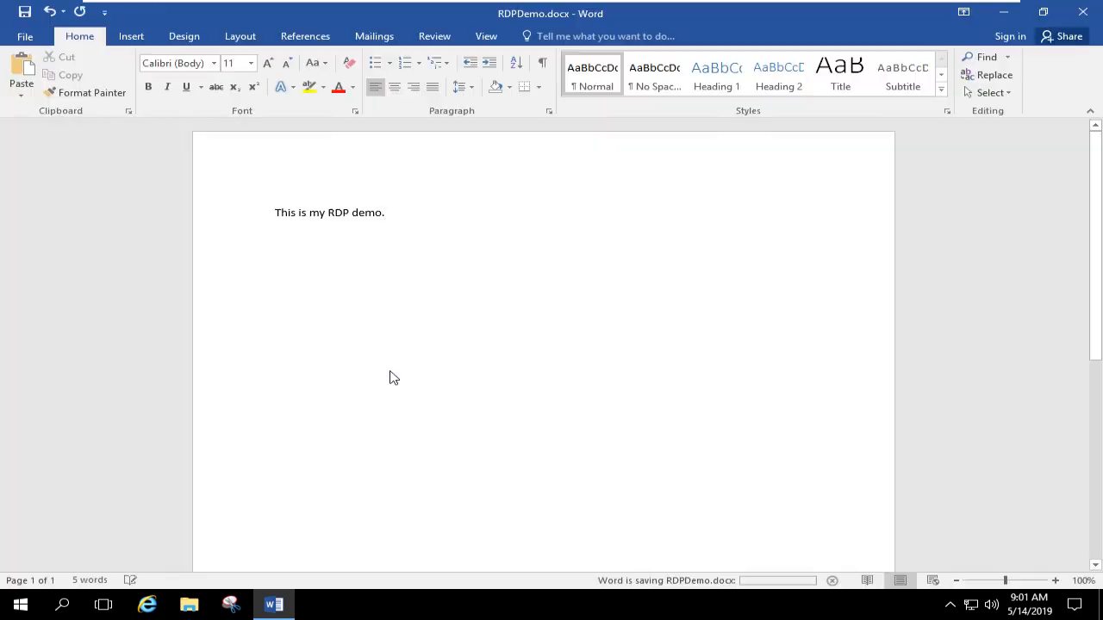
Step: Minimize Word and show the remote Desktop folder in File Explorer
{"action": "left_click", "coordinate": [1004, 14]}
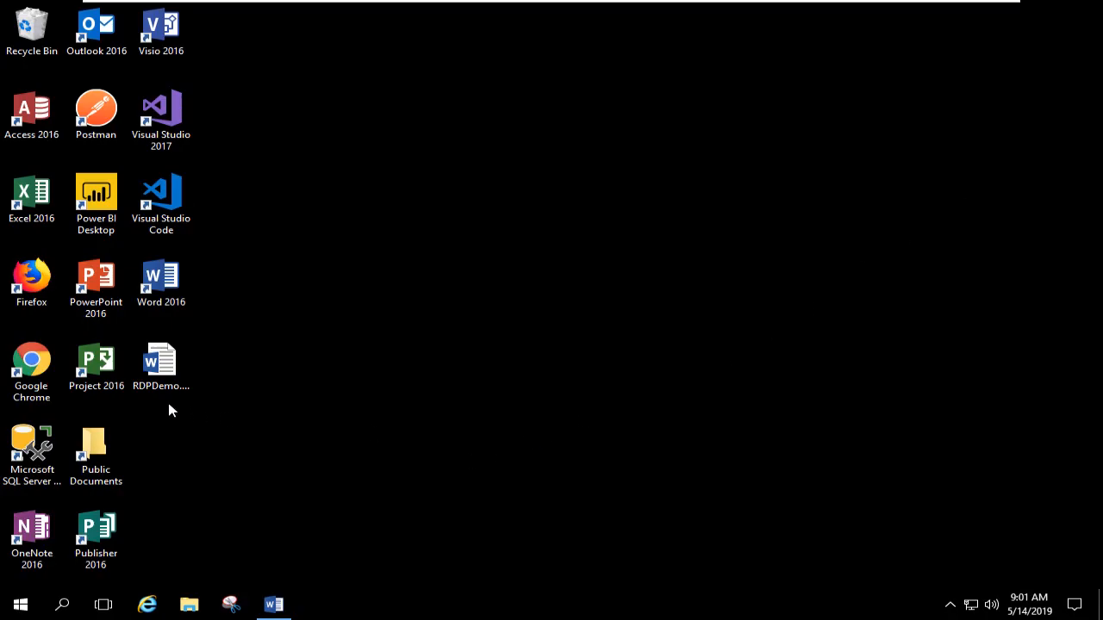
{"action": "left_click", "coordinate": [189, 606]}
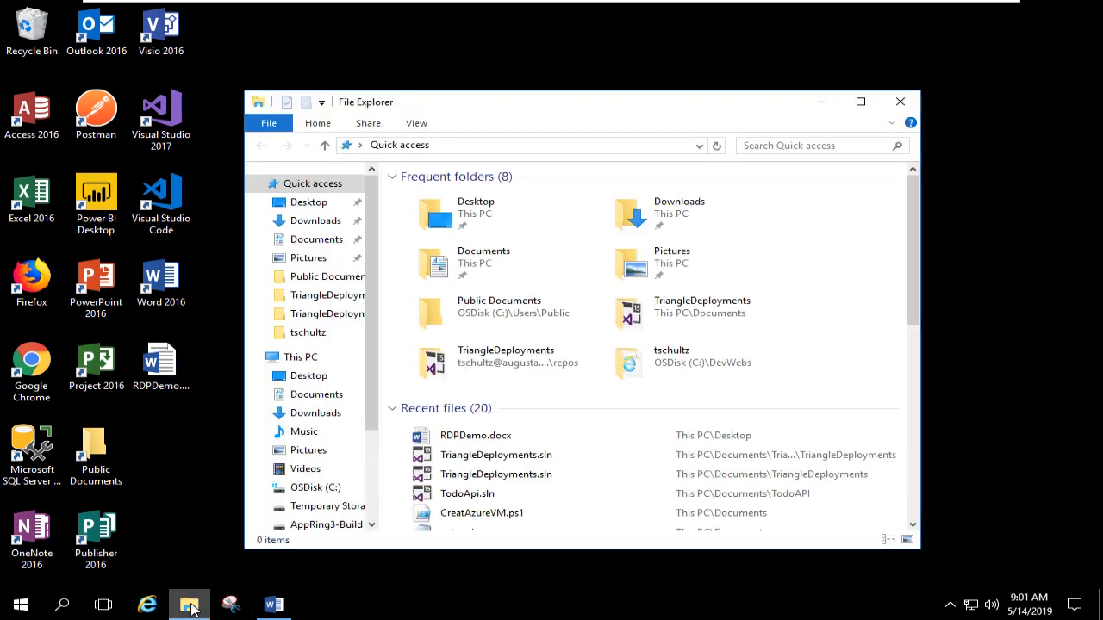
{"action": "left_click", "coordinate": [487, 148]}
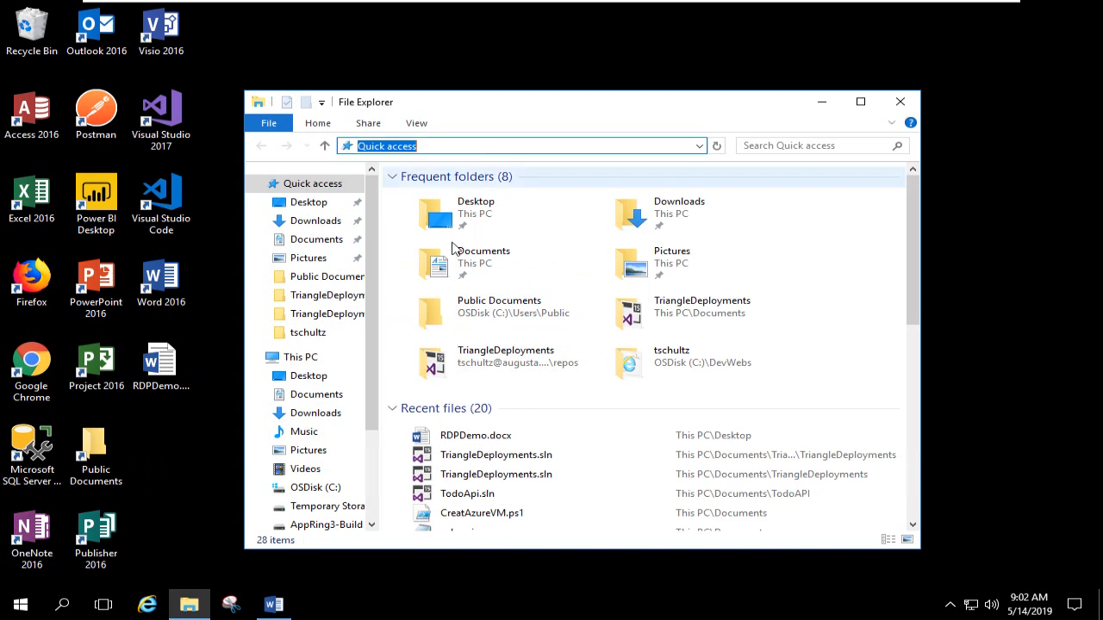
{"action": "left_click", "coordinate": [319, 380]}
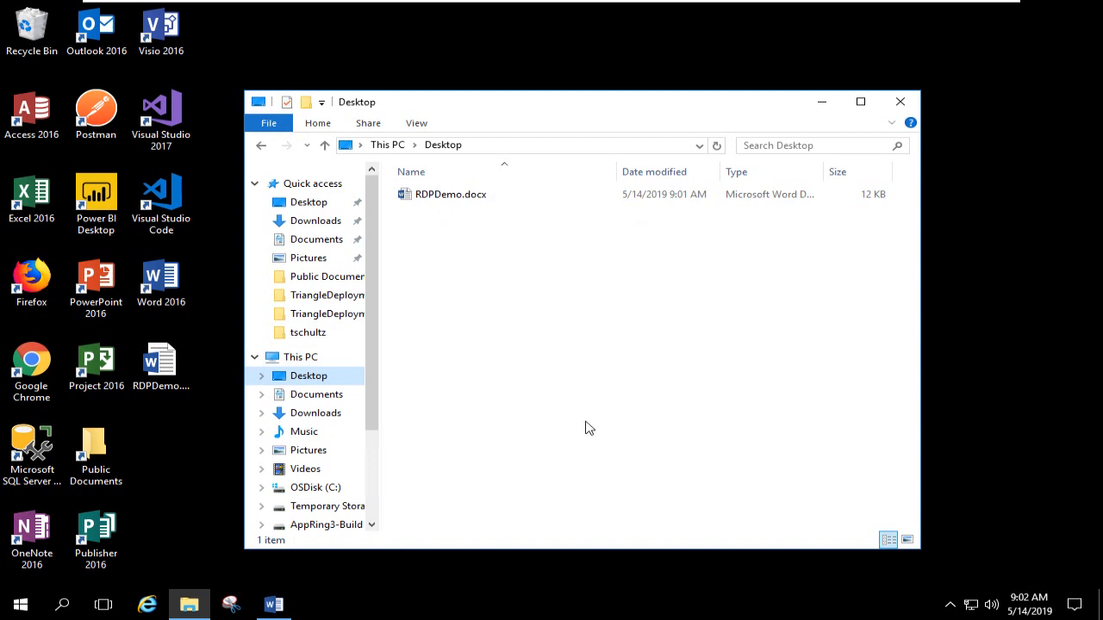
Step: Bring RDPDemo.docx back to the front in Word and close it
{"action": "left_click", "coordinate": [275, 605]}
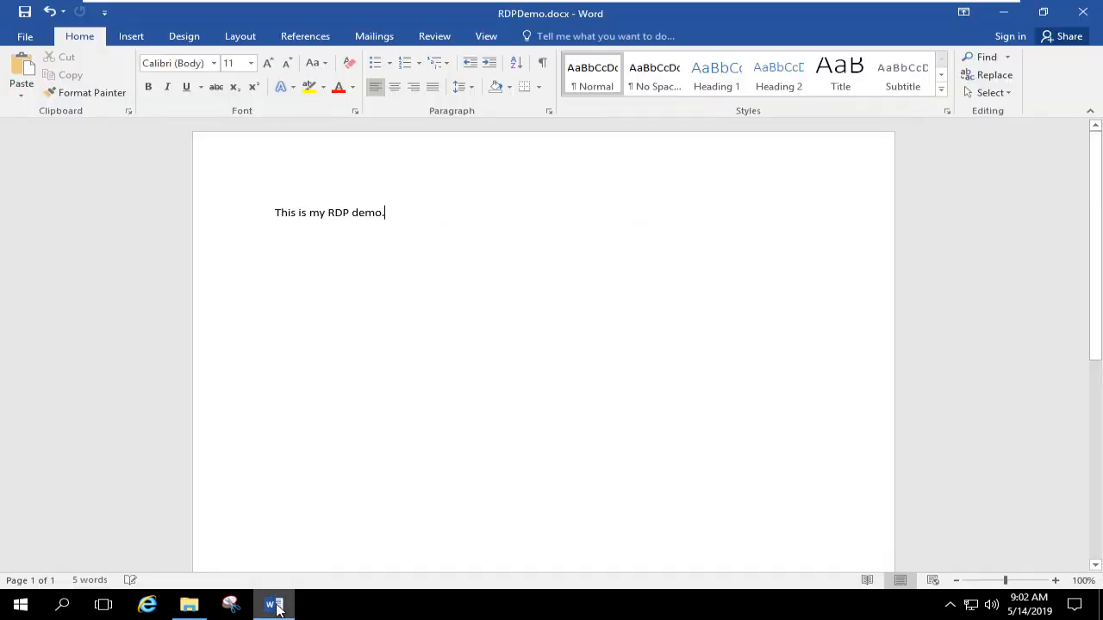
{"action": "left_click", "coordinate": [1084, 12]}
{"action": "mouse_move", "coordinate": [741, 2]}
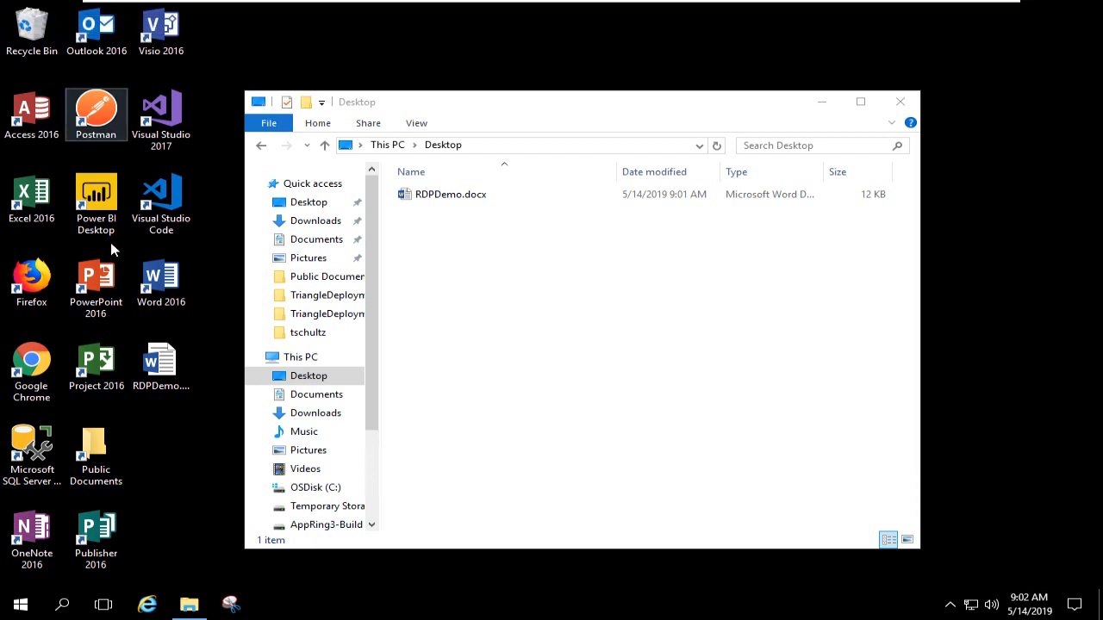
{"action": "mouse_move", "coordinate": [1034, 2]}
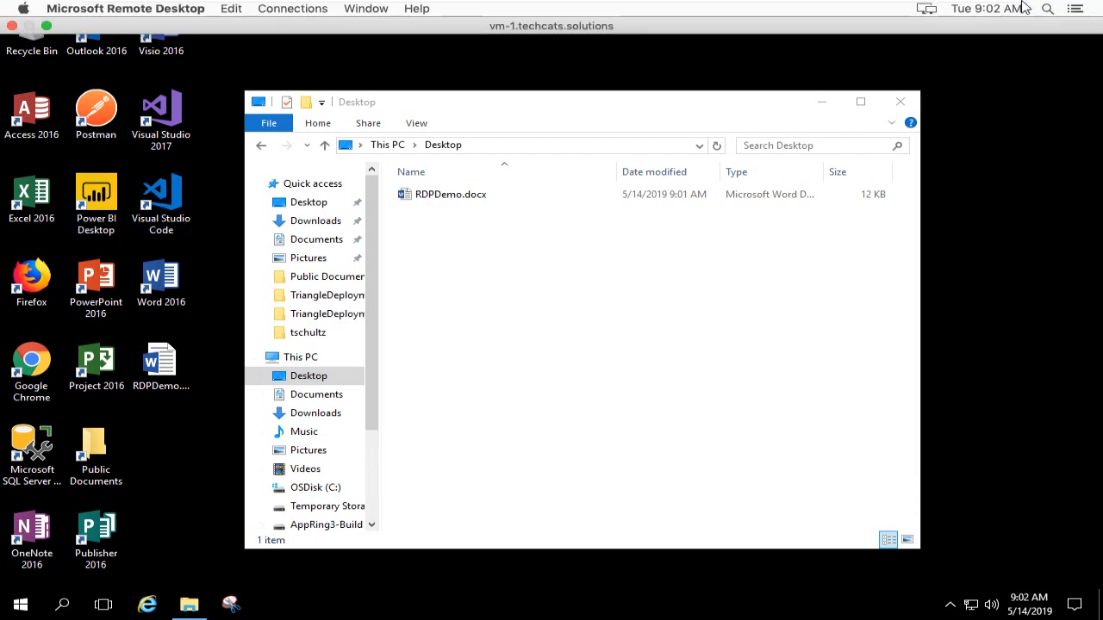
Step: Exit full screen and copy RDPDemo.docx from the remote Windows desktop
{"action": "left_click", "coordinate": [46, 25]}
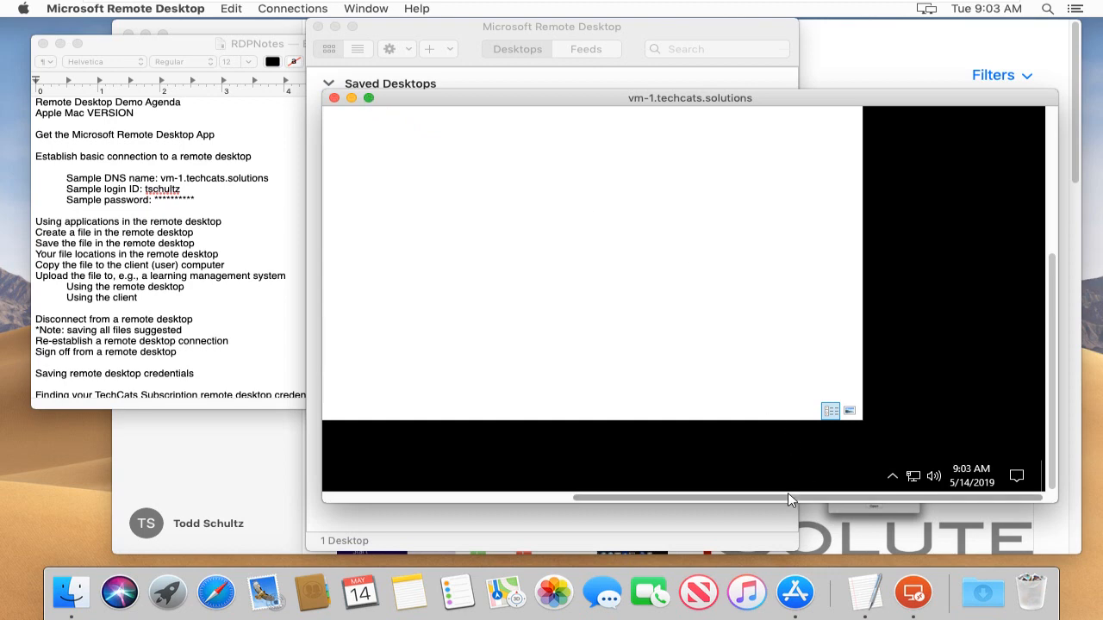
{"action": "left_click_drag", "start_coordinate": [782, 500], "coordinate": [496, 512]}
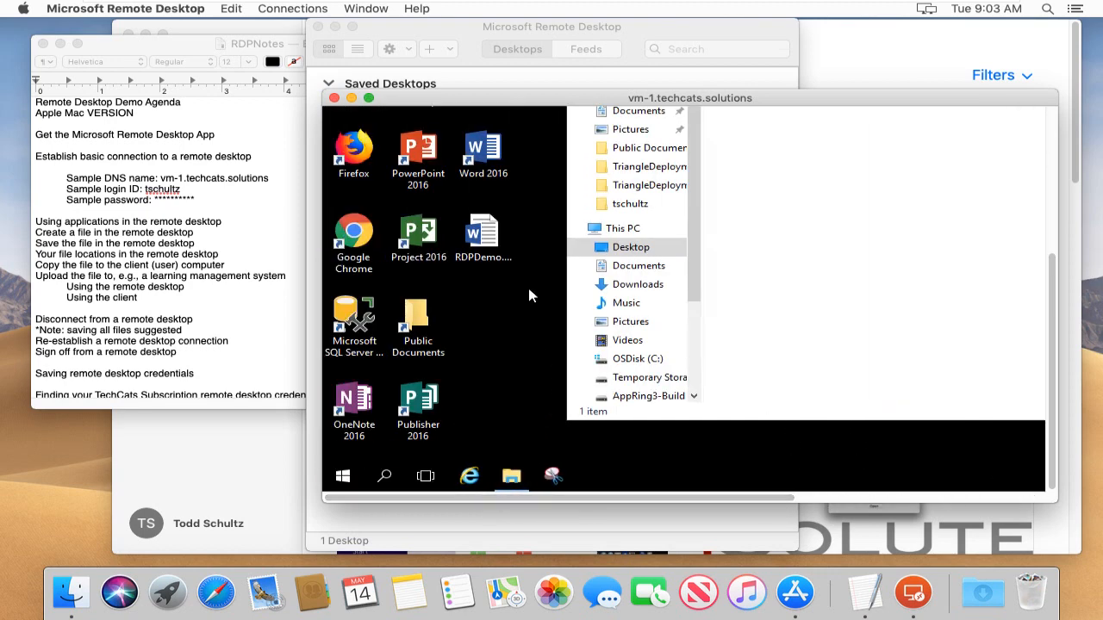
{"action": "right_click", "coordinate": [485, 244]}
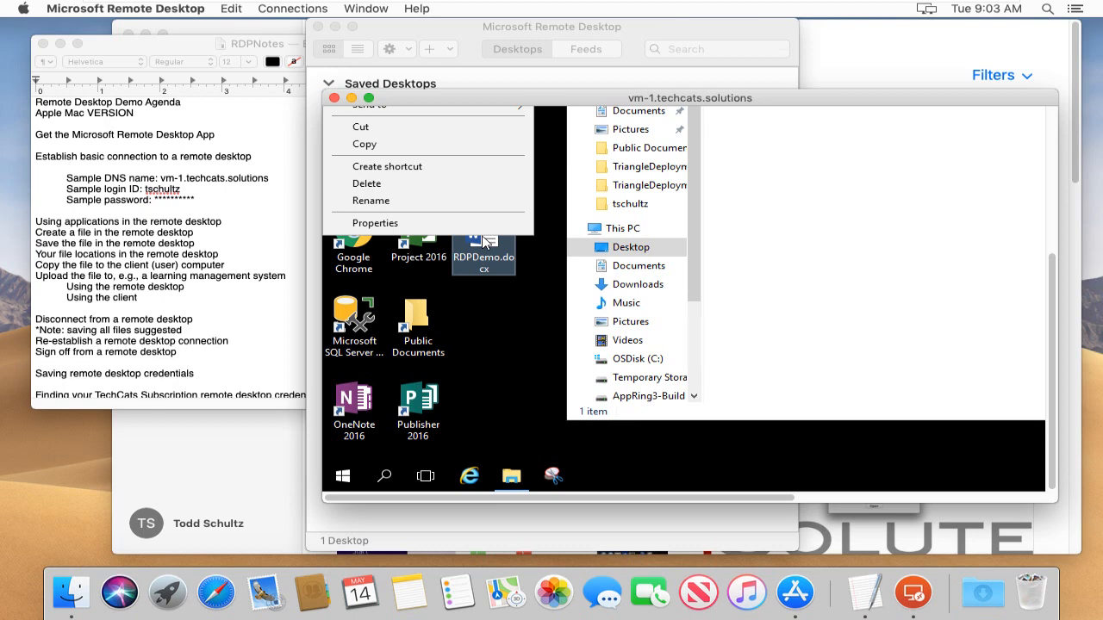
{"action": "left_click", "coordinate": [369, 143]}
{"action": "left_click", "coordinate": [53, 457]}
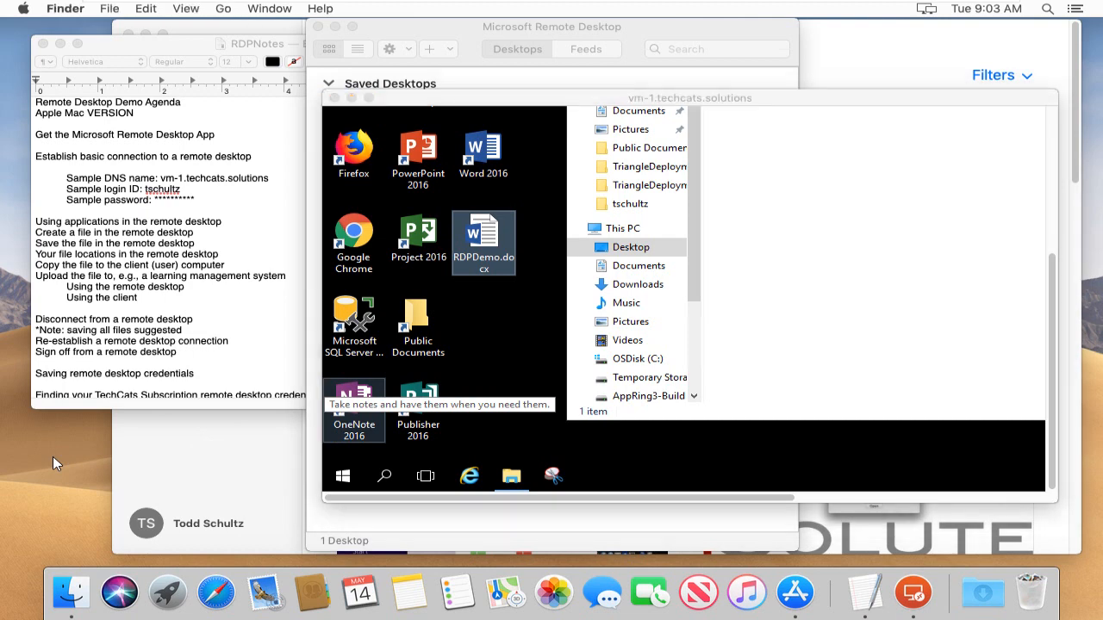
Step: Paste RDPDemo.docx onto the Mac desktop and move the RDPNotes, App Store and remote windows aside
{"action": "right_click", "coordinate": [55, 455]}
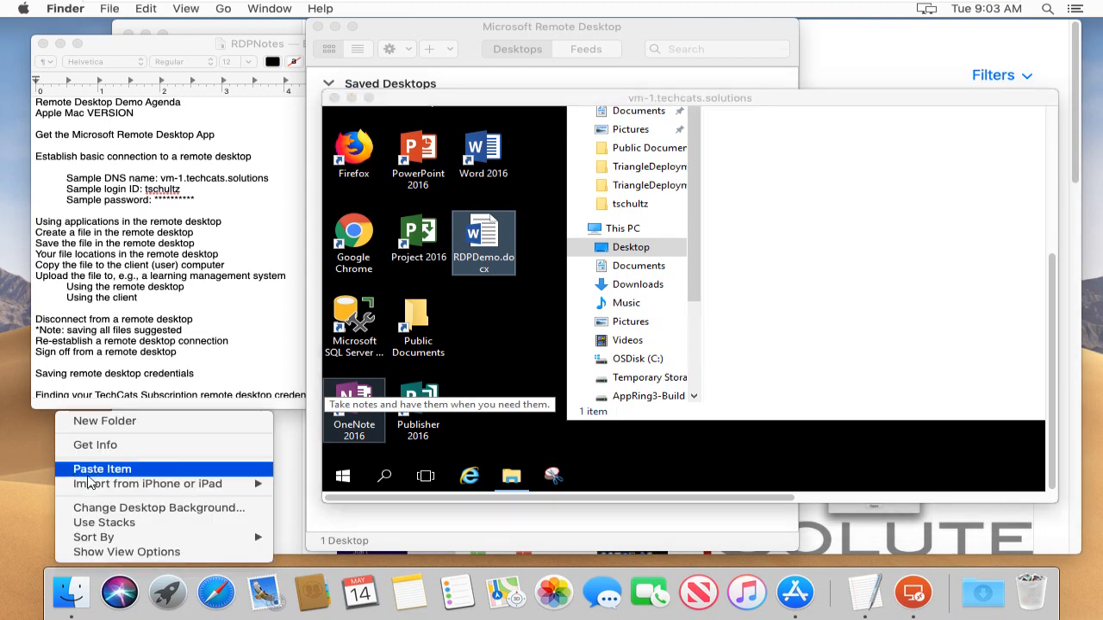
{"action": "left_click", "coordinate": [85, 475]}
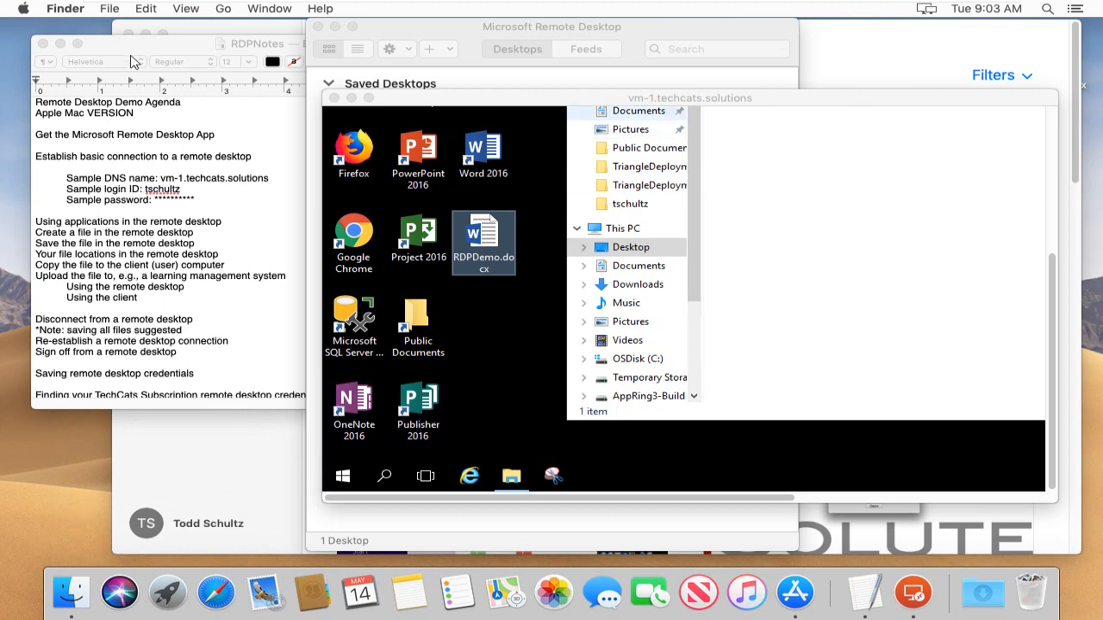
{"action": "left_click_drag", "start_coordinate": [142, 45], "coordinate": [361, 226]}
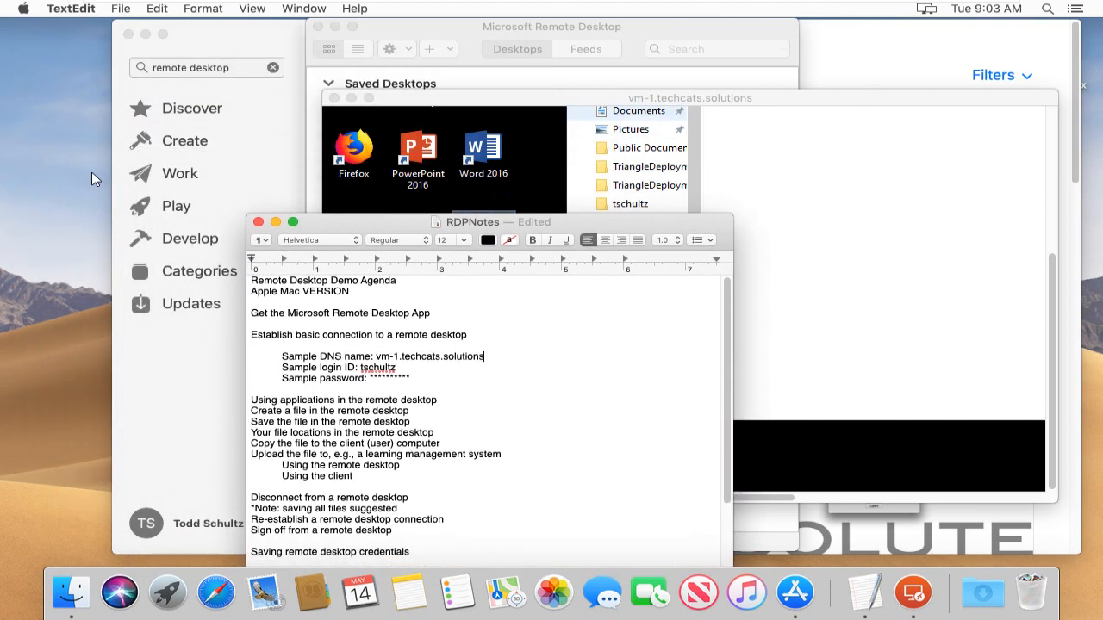
{"action": "left_click", "coordinate": [92, 175]}
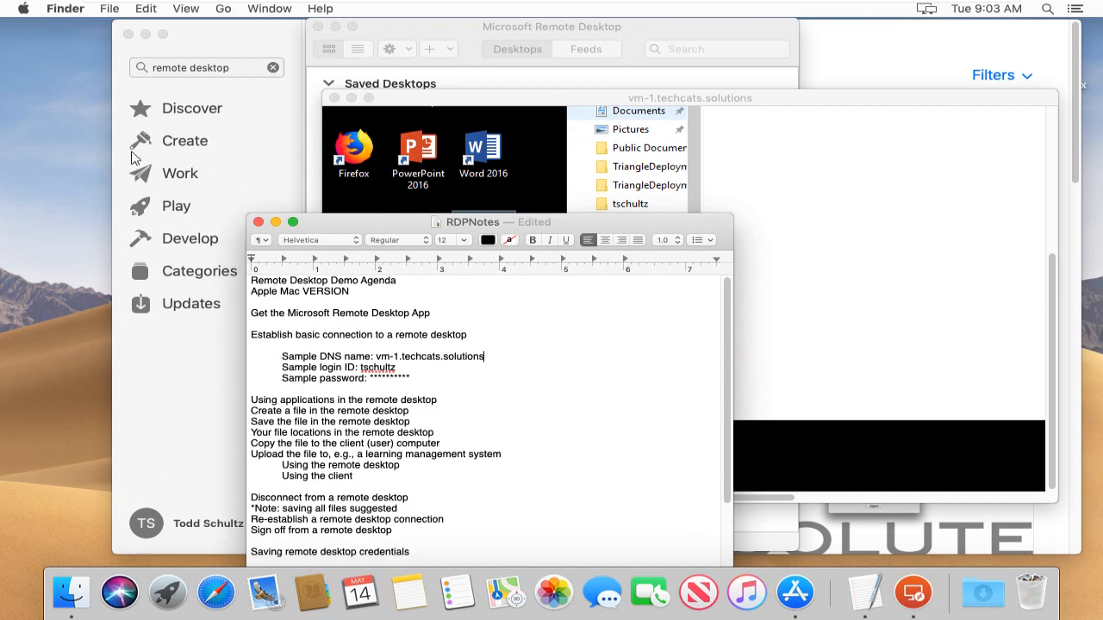
{"action": "left_click", "coordinate": [145, 34]}
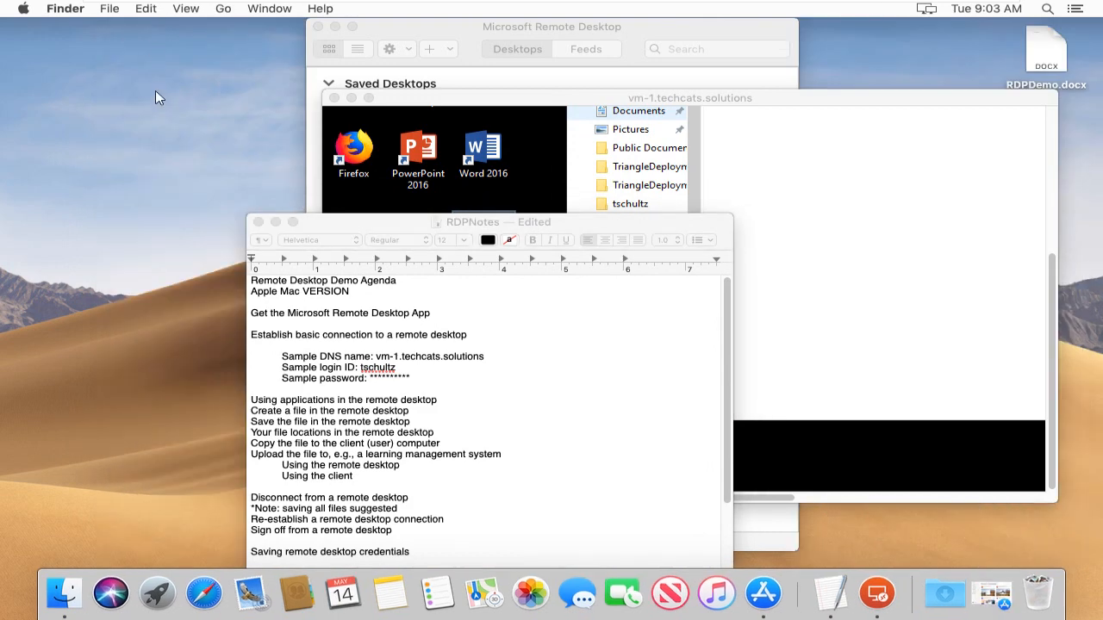
{"action": "left_click_drag", "start_coordinate": [856, 97], "coordinate": [898, 181]}
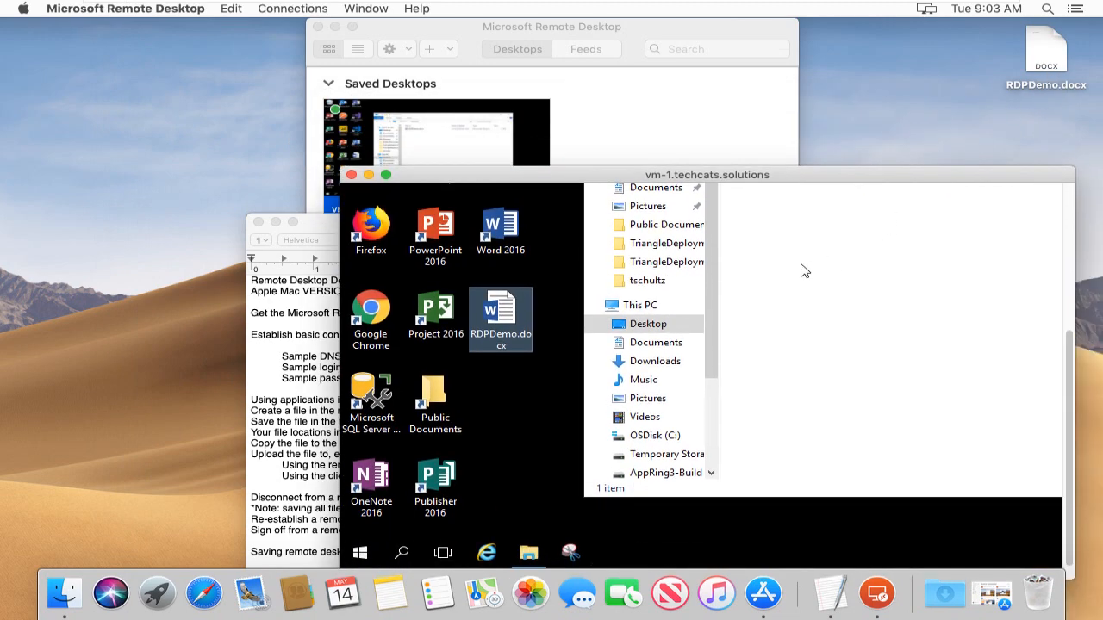
Step: Trash the Mac copy of RDPDemo.docx and paste a fresh copy from the remote desktop
{"action": "right_click", "coordinate": [1041, 66]}
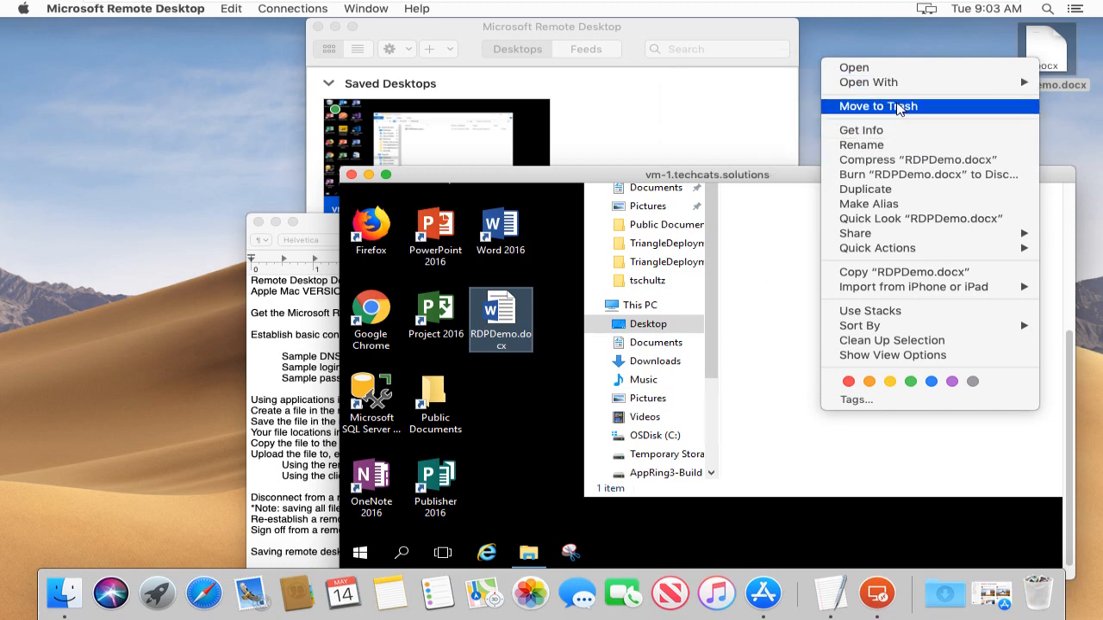
{"action": "left_click", "coordinate": [896, 106]}
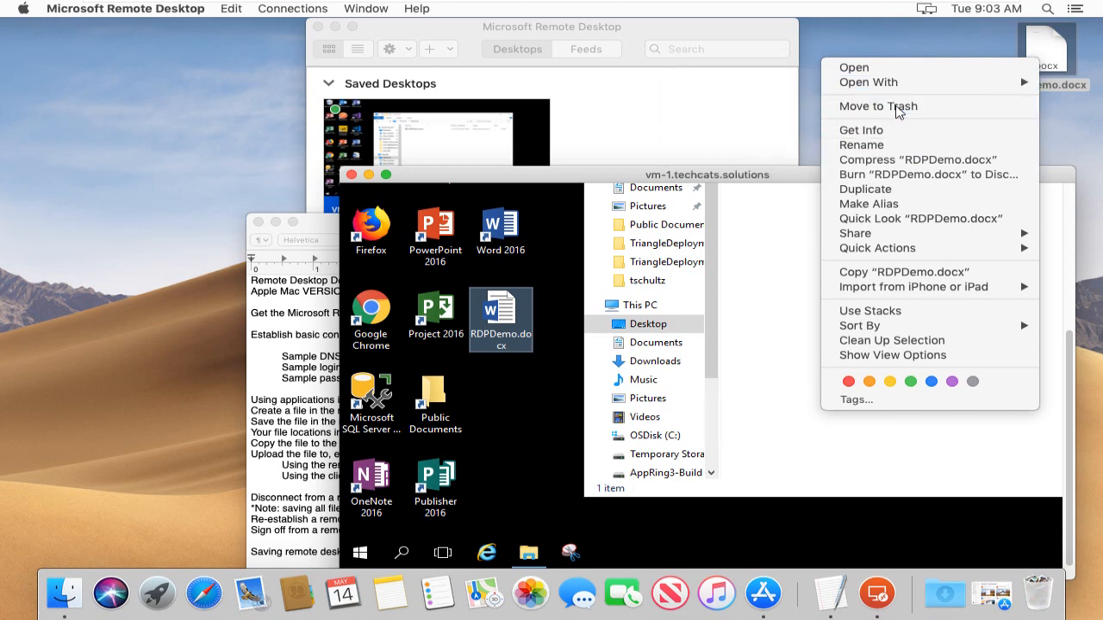
{"action": "right_click", "coordinate": [489, 317]}
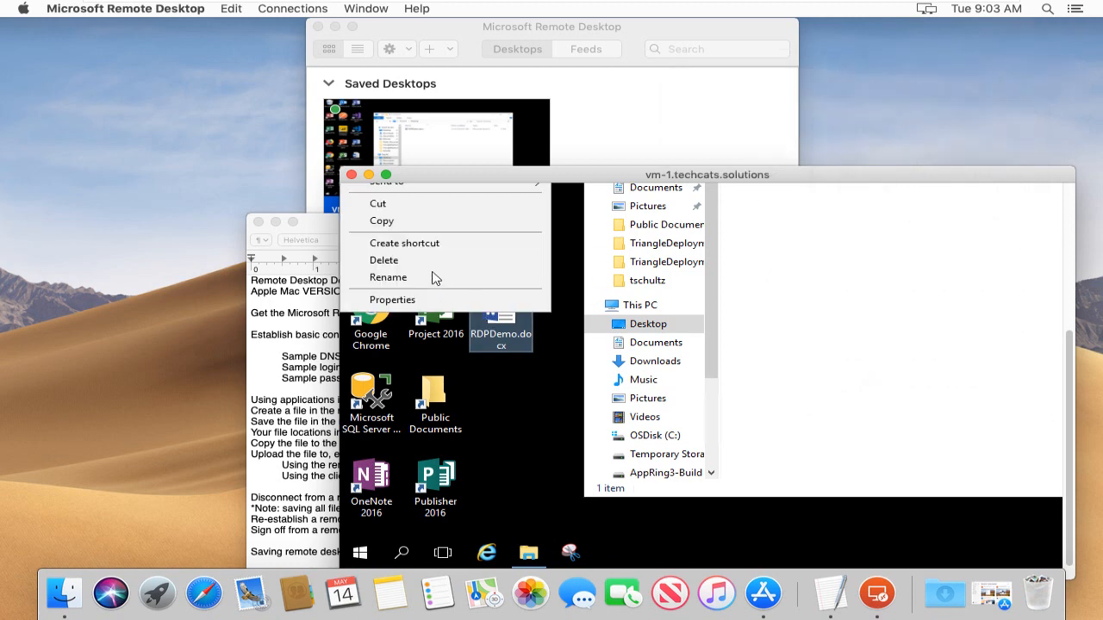
{"action": "left_click", "coordinate": [388, 221]}
{"action": "right_click", "coordinate": [921, 111]}
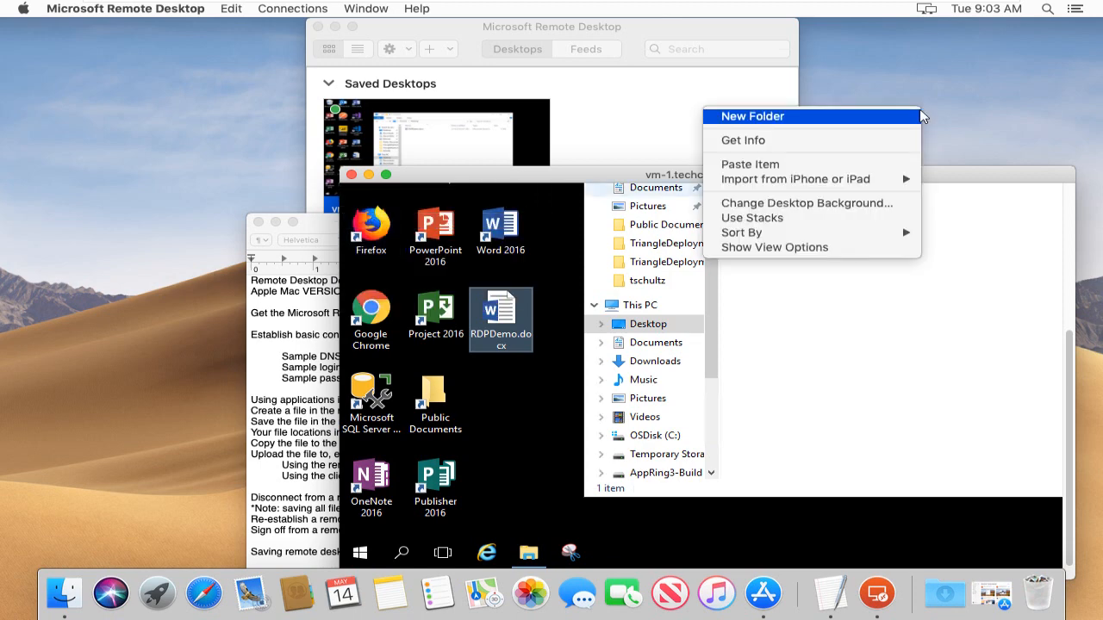
{"action": "left_click", "coordinate": [770, 168]}
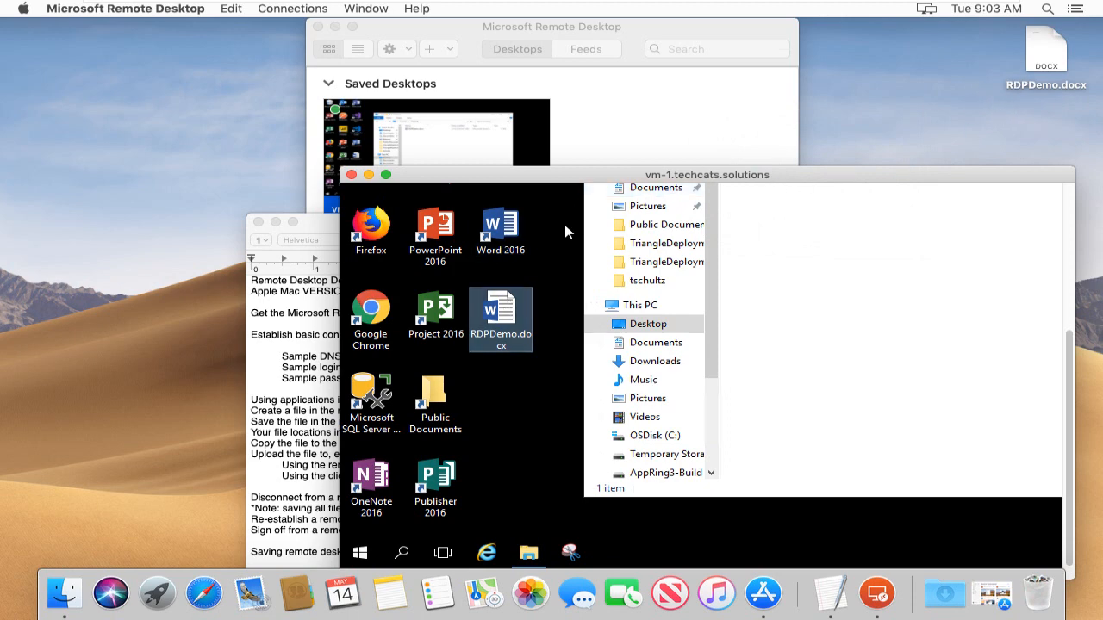
Step: Rename the Mac copy to RDPDemo1.docx
{"action": "mouse_move", "coordinate": [512, 326]}
{"action": "right_click", "coordinate": [1045, 78]}
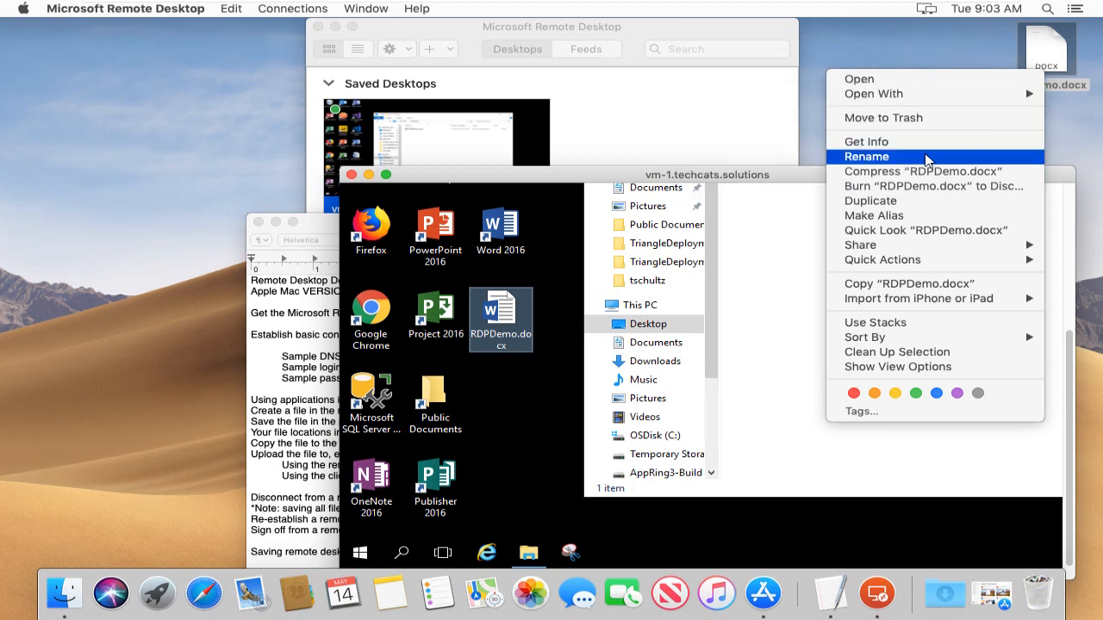
{"action": "left_click", "coordinate": [927, 157]}
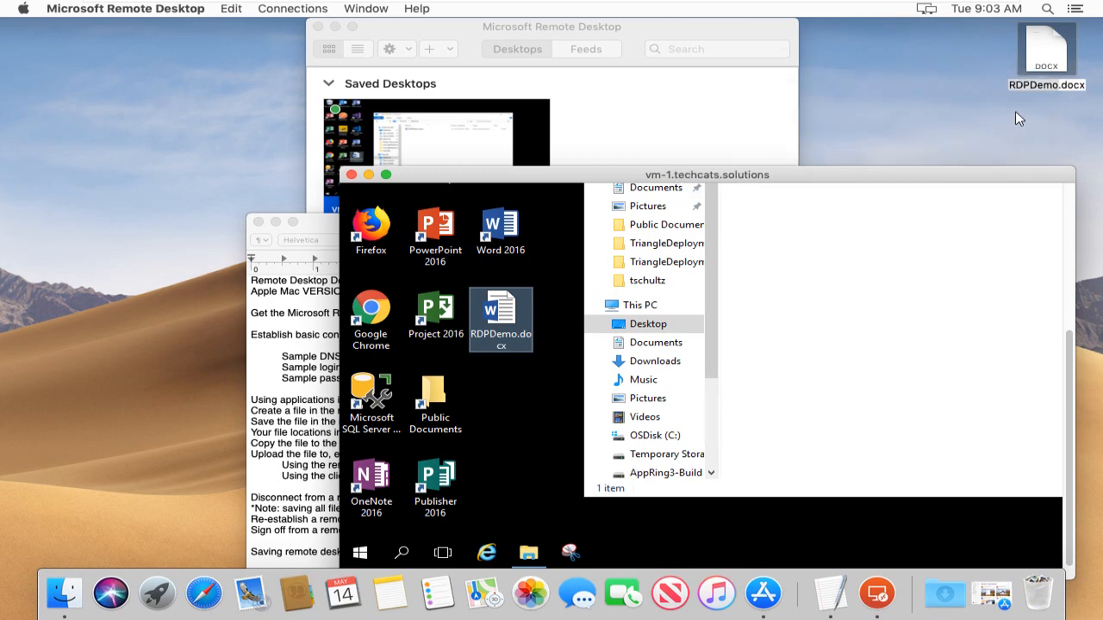
{"action": "left_click", "coordinate": [1057, 88]}
{"action": "key", "text": "Left"}
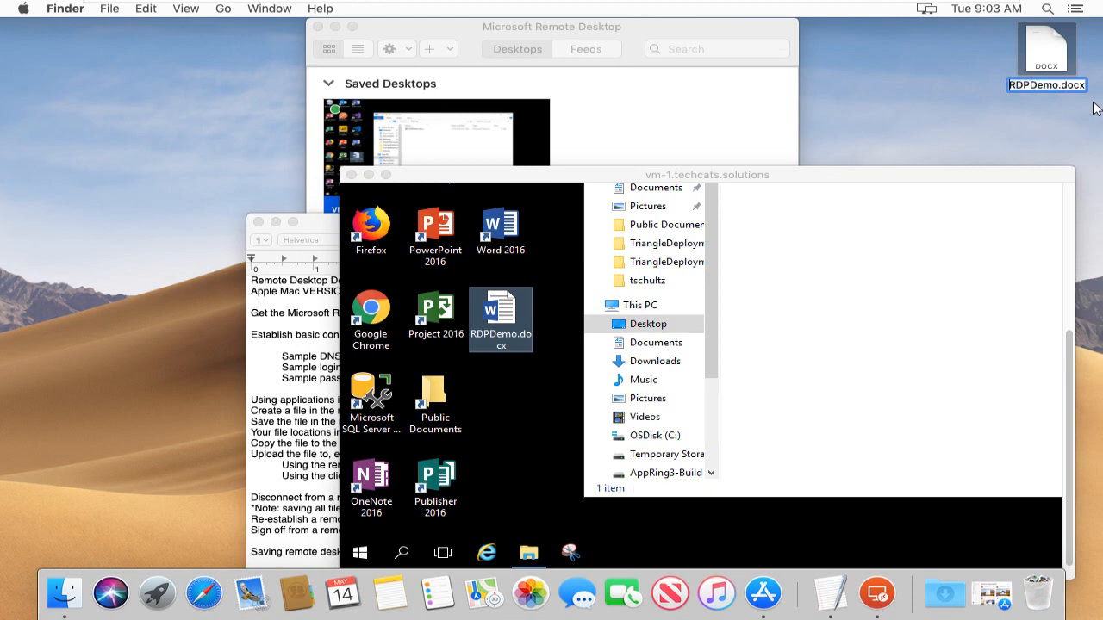
{"action": "key", "text": "Right"}
{"action": "key", "text": "Right"}
{"action": "type", "text": "1"}
{"action": "key", "text": "Return"}
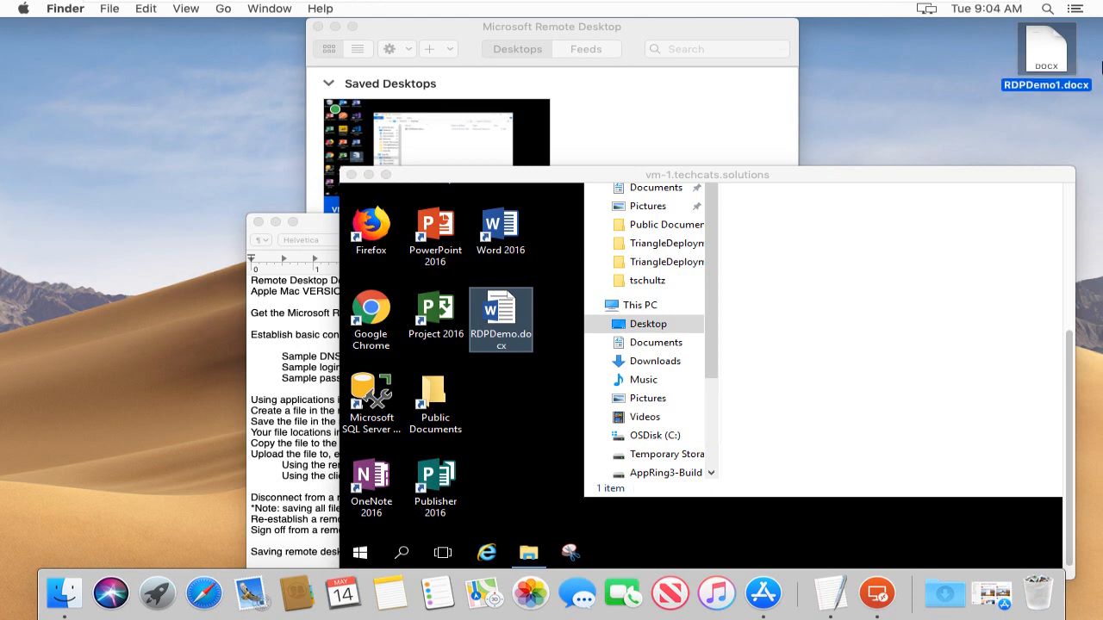
{"action": "left_click", "coordinate": [872, 61]}
Step: Copy RDPDemo1.docx for transfer to the remote desktop
{"action": "left_click_drag", "start_coordinate": [1049, 64], "coordinate": [529, 397]}
{"action": "right_click", "coordinate": [1049, 61]}
{"action": "mouse_move", "coordinate": [934, 90]}
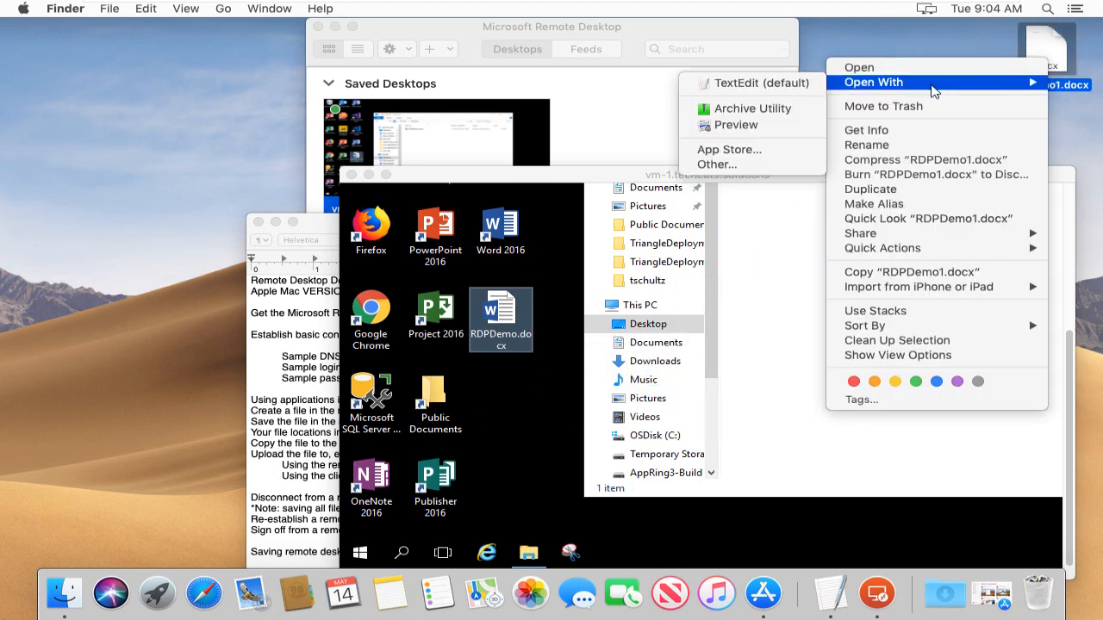
{"action": "mouse_move", "coordinate": [887, 259]}
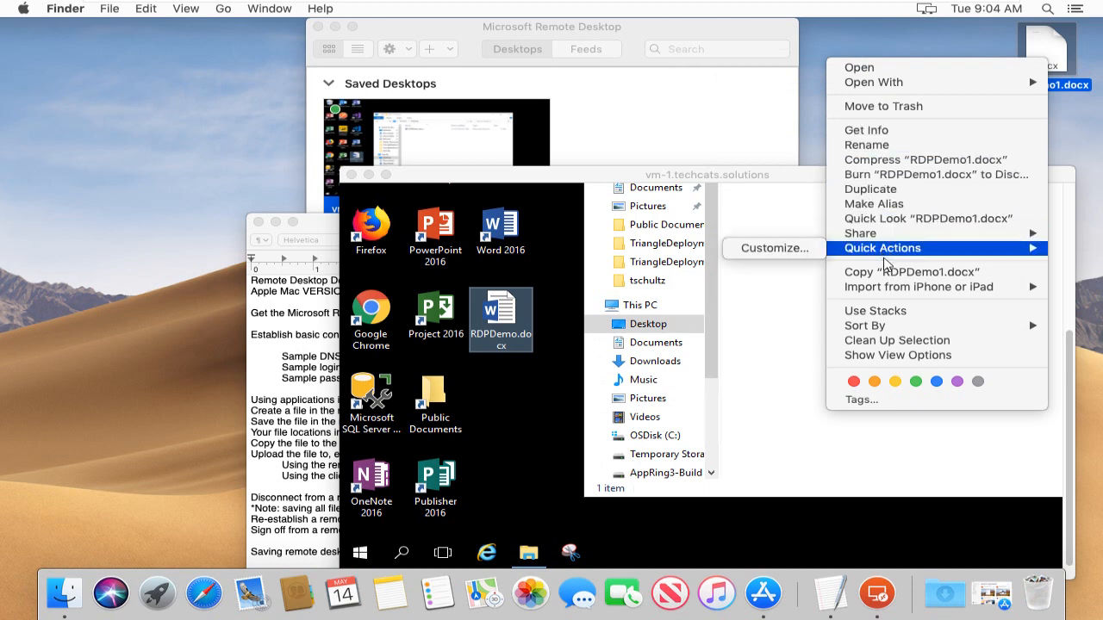
{"action": "left_click", "coordinate": [912, 271]}
{"action": "left_click", "coordinate": [488, 398]}
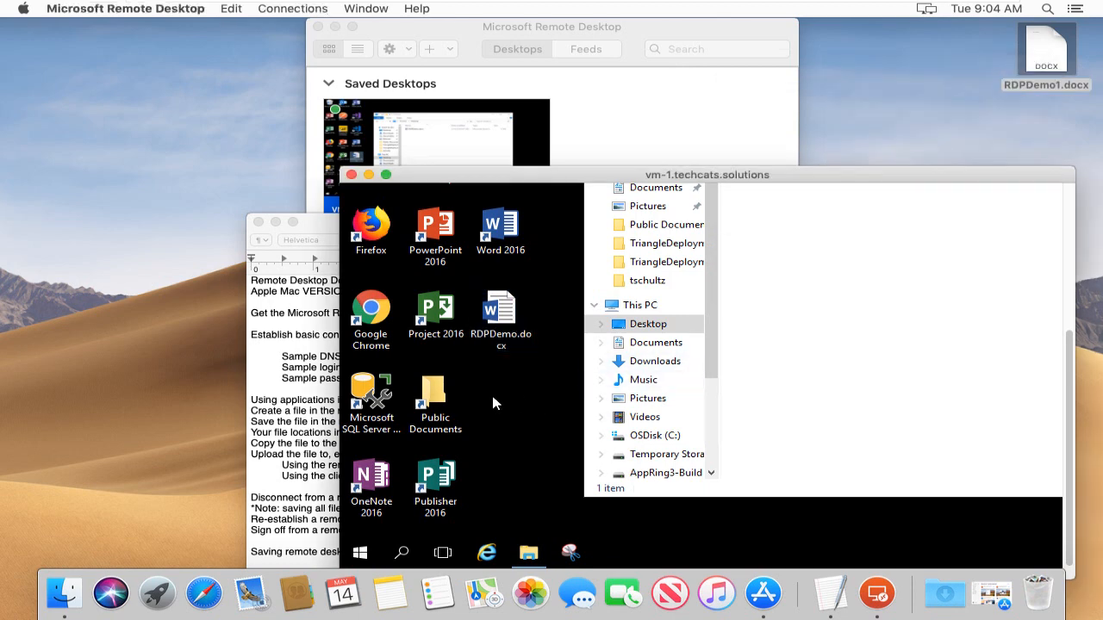
Step: Paste RDPDemo1.docx onto the remote desktop, then bring the session forward in full screen
{"action": "right_click", "coordinate": [493, 404]}
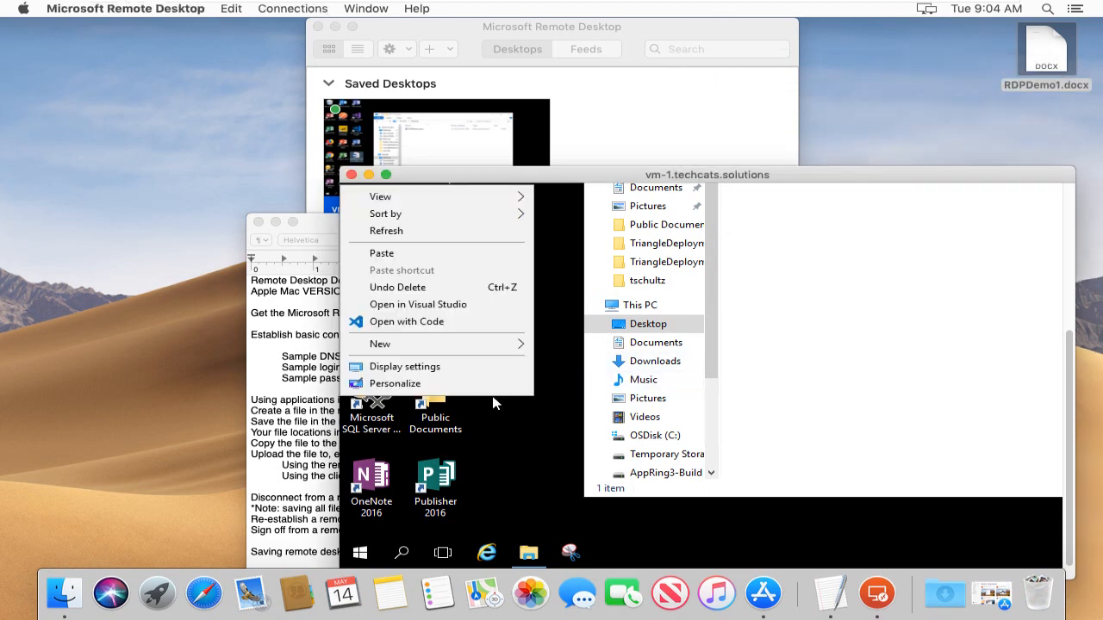
{"action": "left_click", "coordinate": [396, 259]}
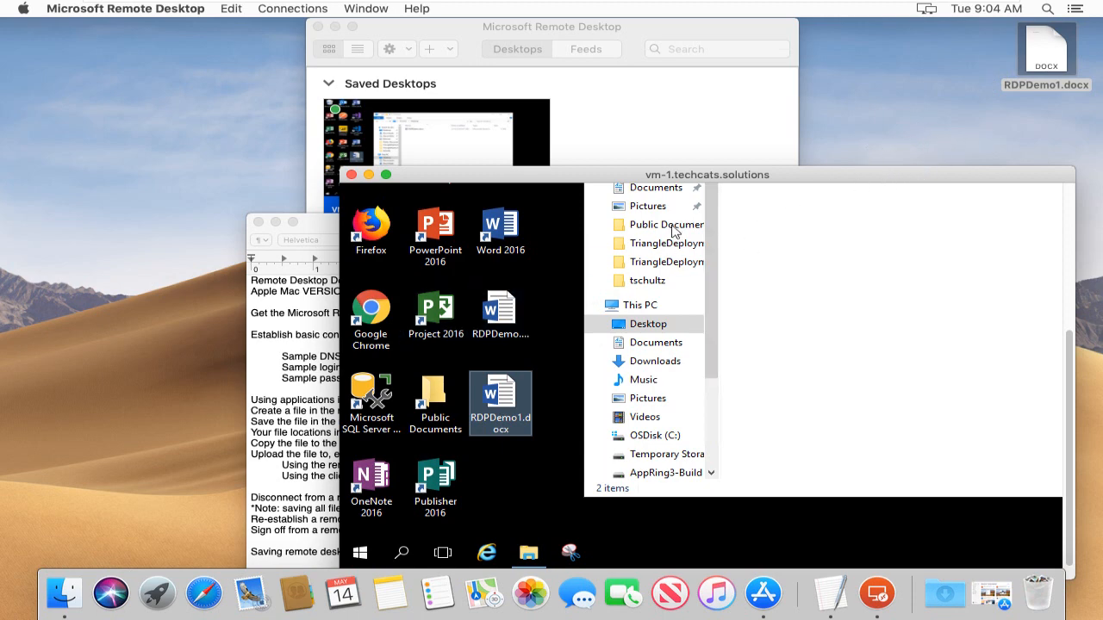
{"action": "left_click", "coordinate": [283, 415]}
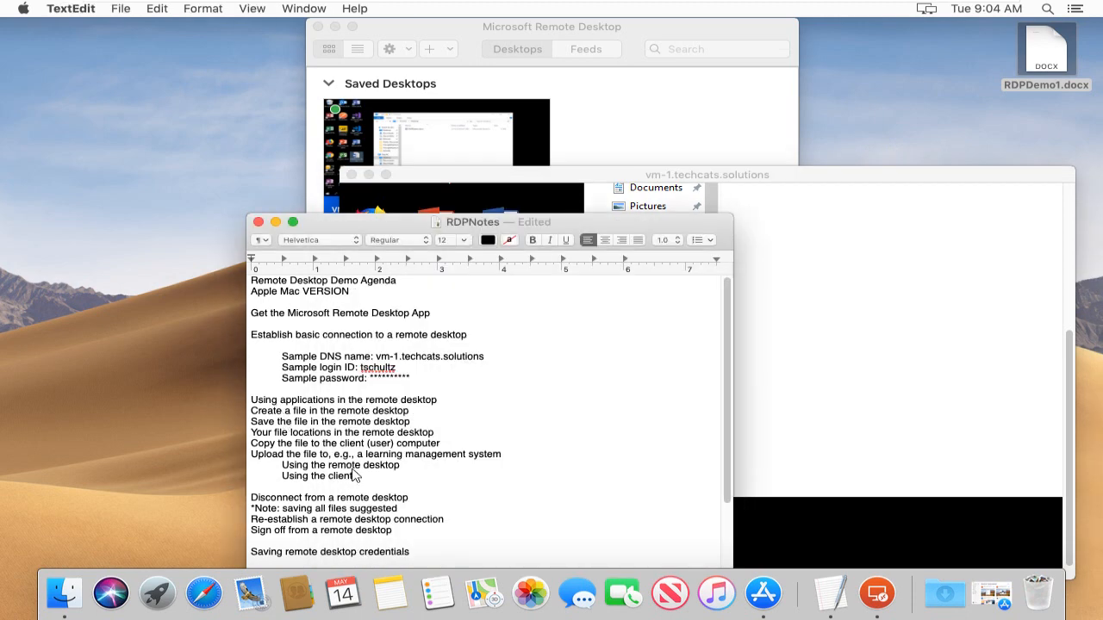
{"action": "left_click", "coordinate": [865, 308]}
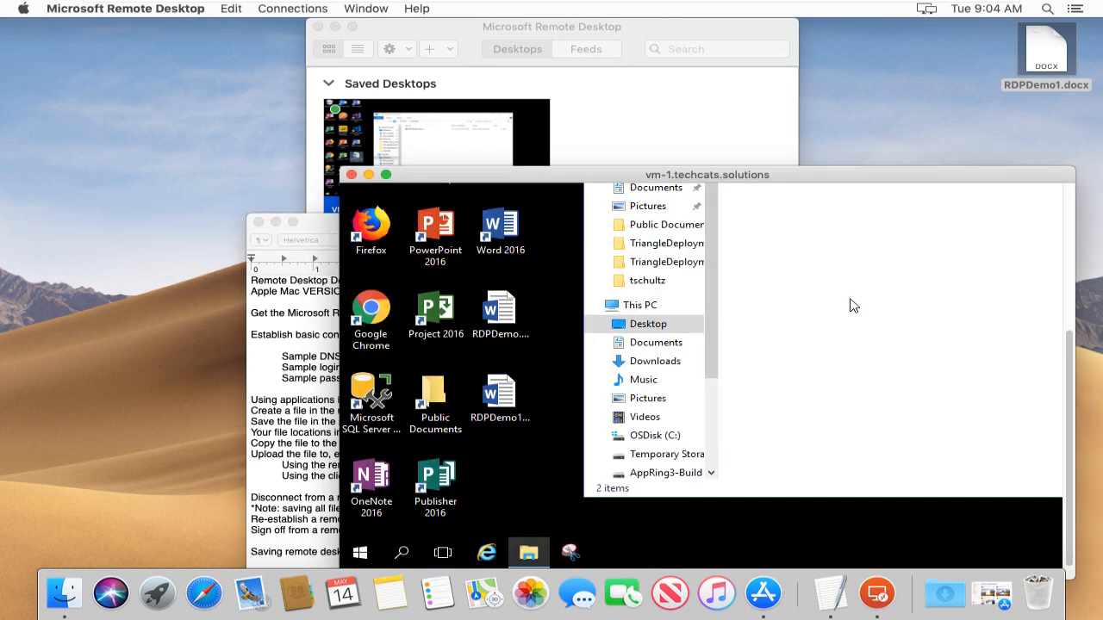
{"action": "left_click", "coordinate": [386, 175]}
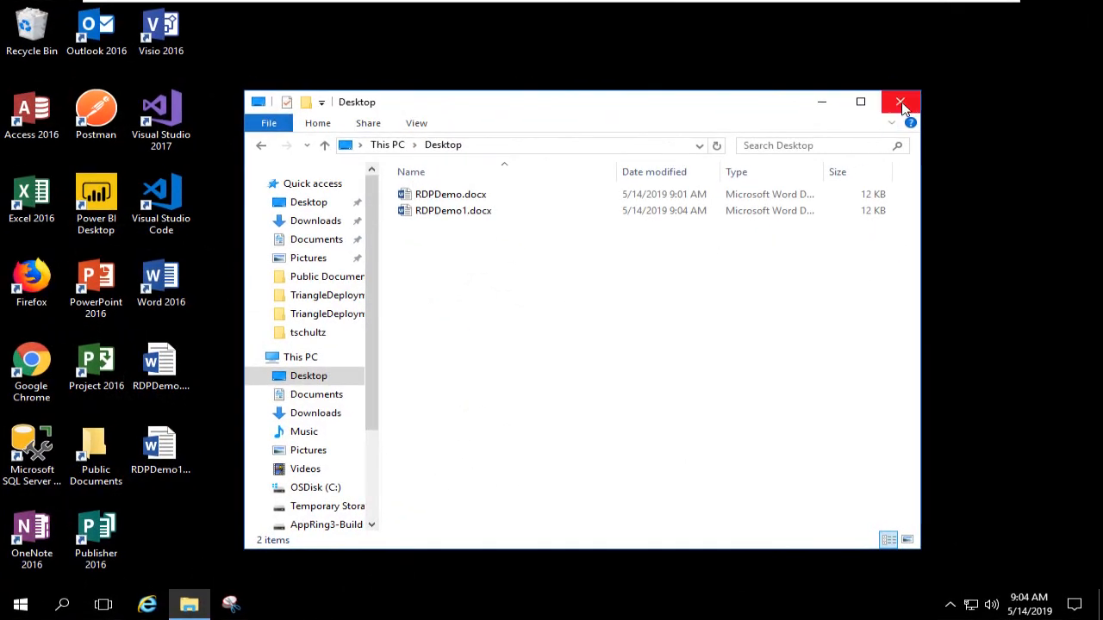
Step: Close the remote File Explorer window showing the Desktop folder
{"action": "left_click", "coordinate": [901, 104]}
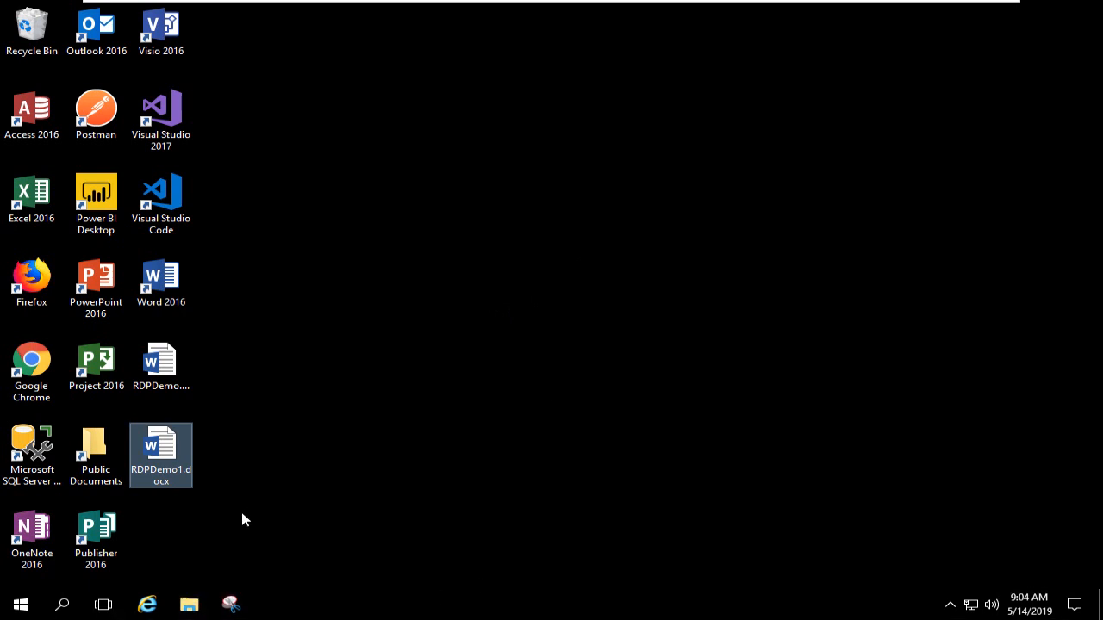
Step: Open lms.augusta.edu in Internet Explorer, enter the username, then minimize the browser
{"action": "left_click", "coordinate": [146, 607]}
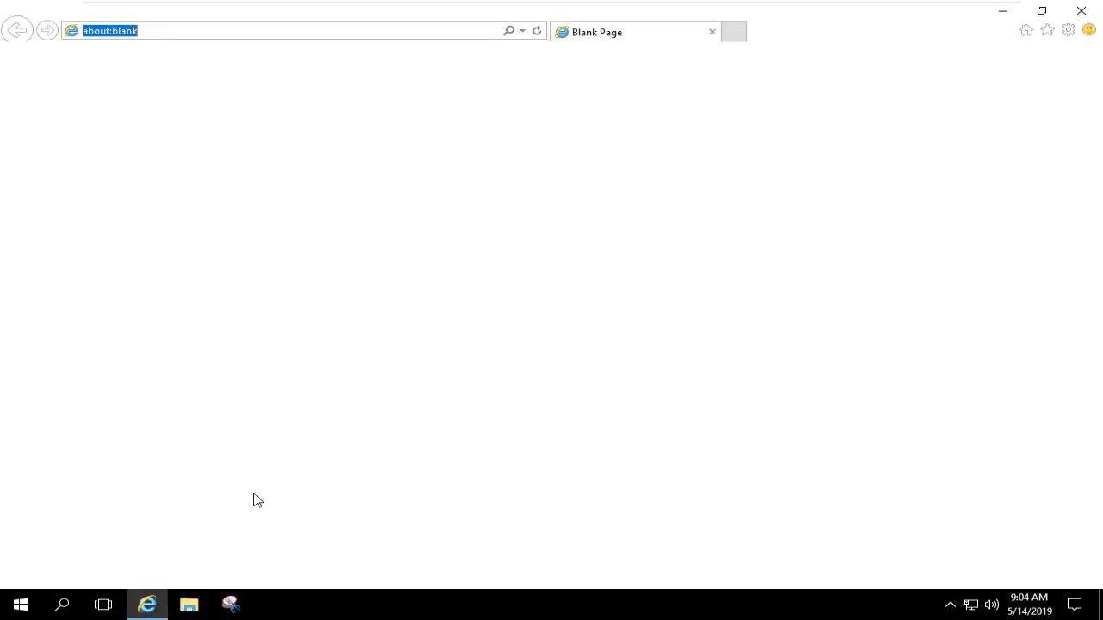
{"action": "type", "text": "lms.augusta.edu/"}
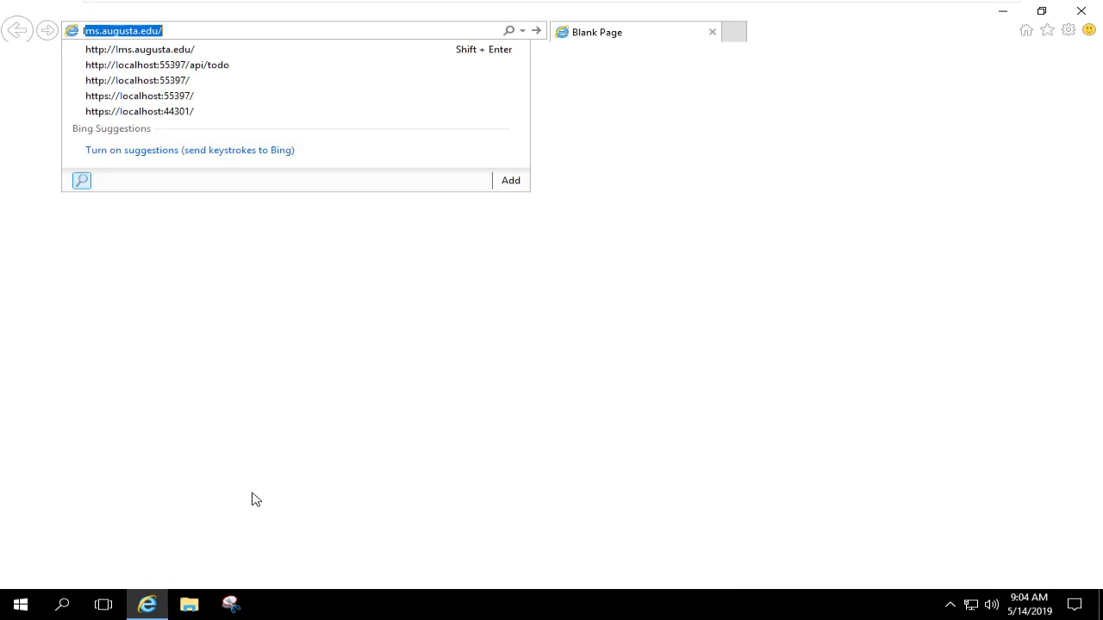
{"action": "key", "text": "Return"}
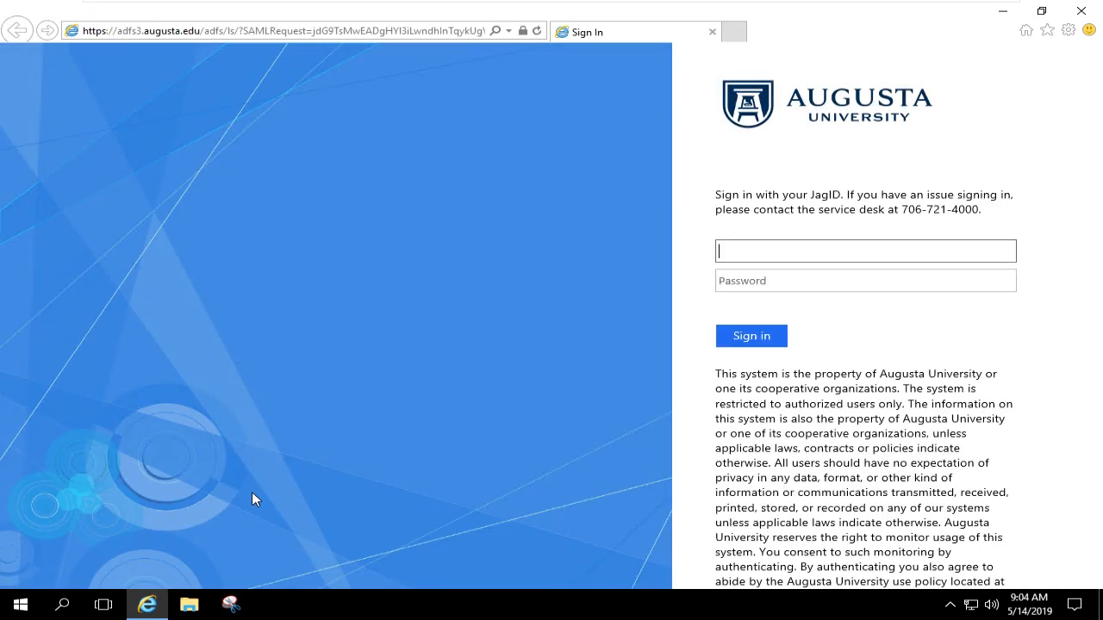
{"action": "left_click", "coordinate": [1002, 10]}
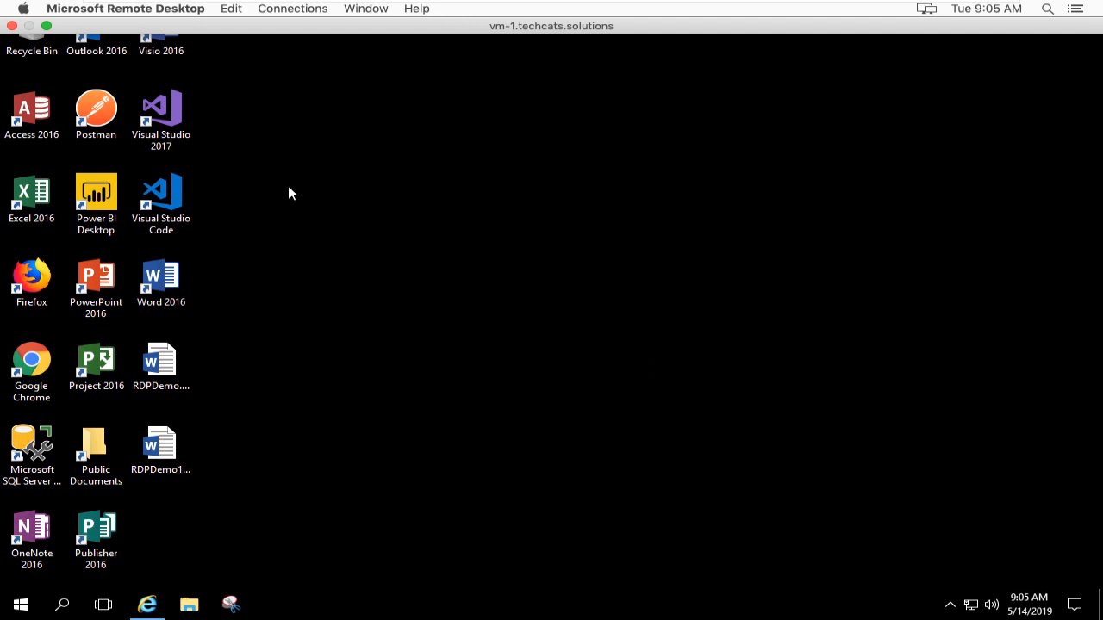
{"action": "left_click", "coordinate": [48, 26]}
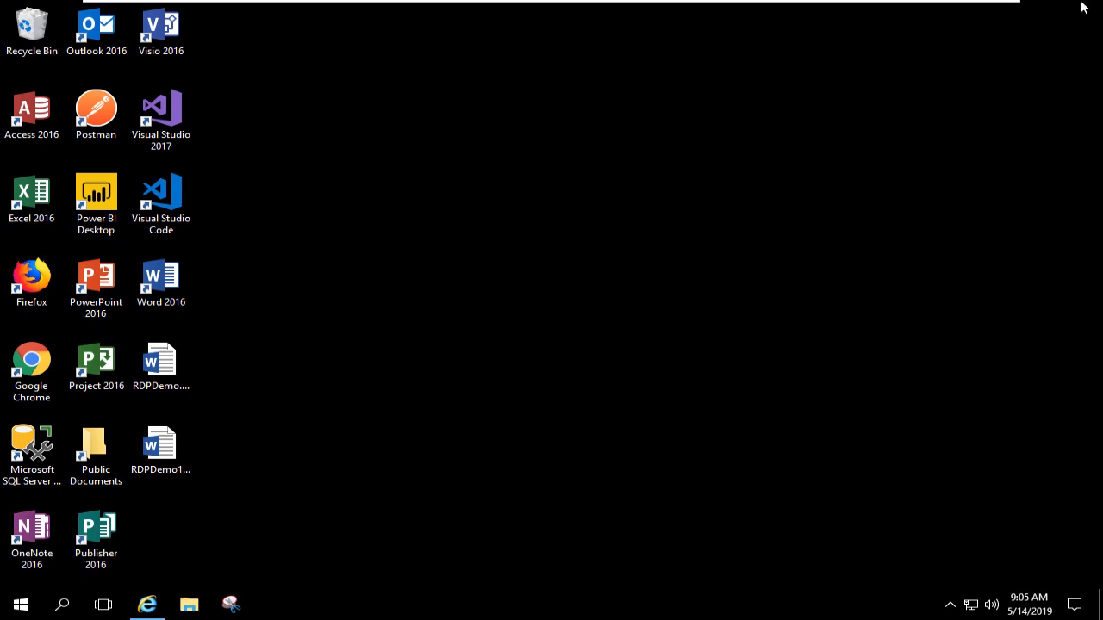
{"action": "mouse_move", "coordinate": [1056, 4]}
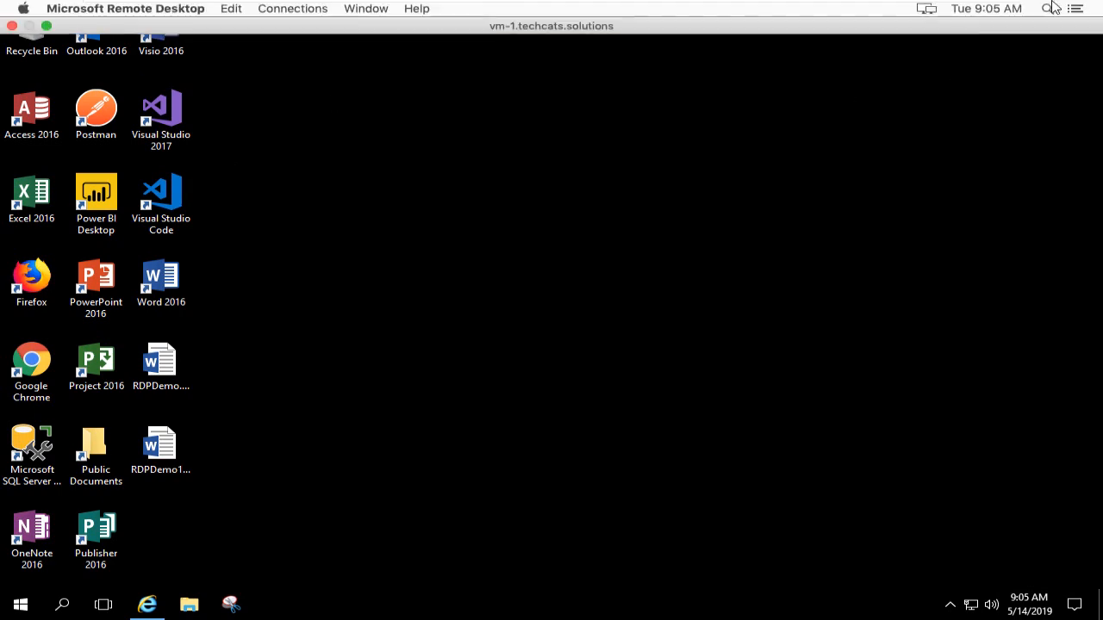
{"action": "left_click", "coordinate": [47, 26]}
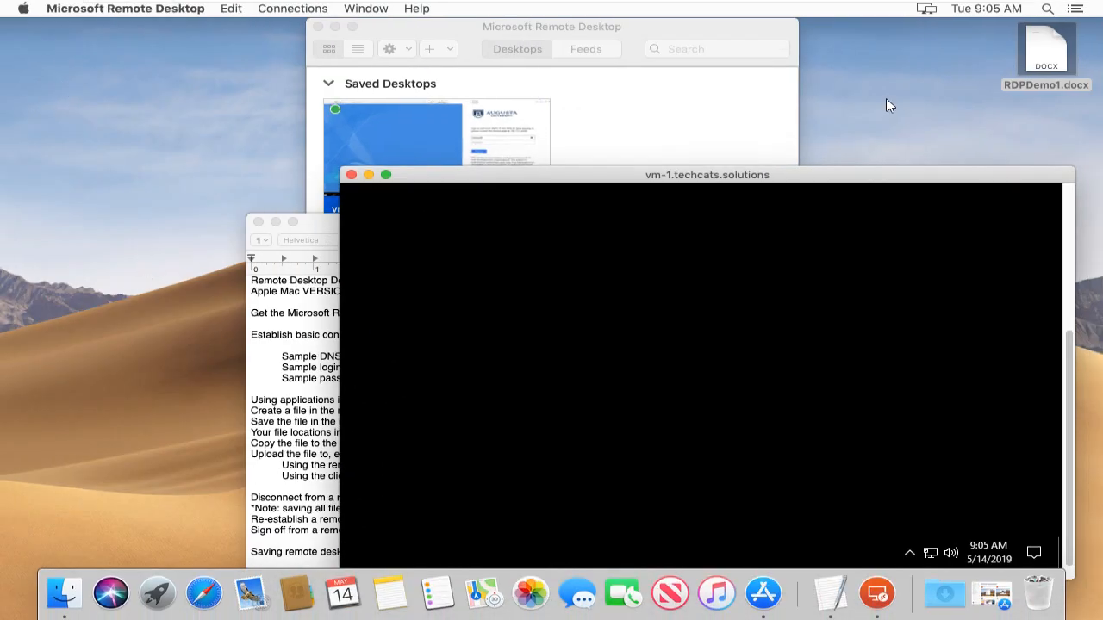
{"action": "left_click", "coordinate": [952, 83]}
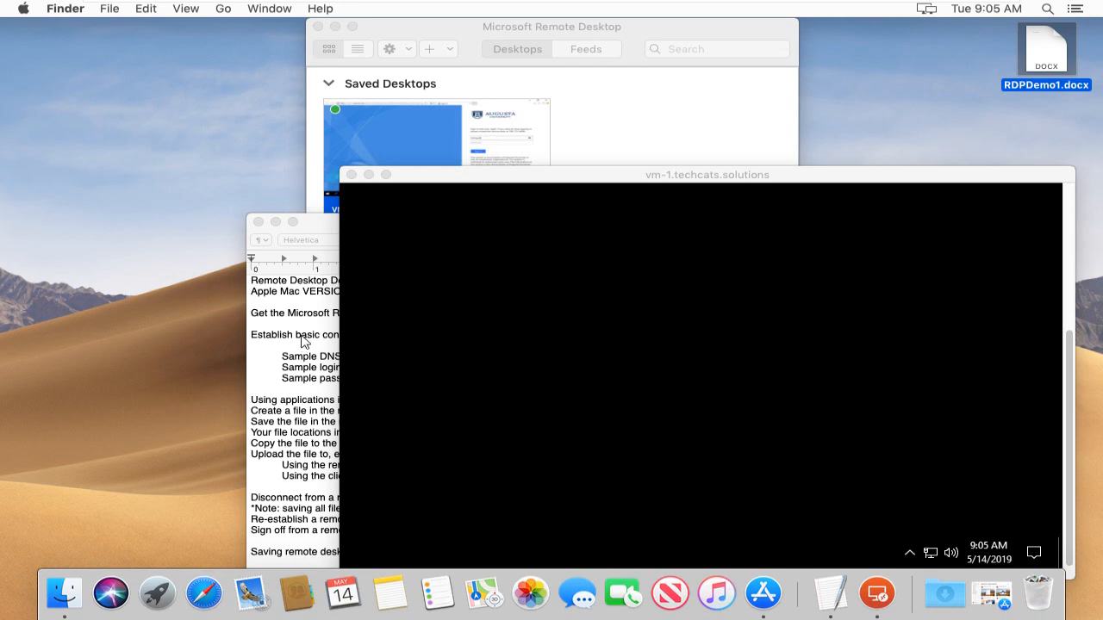
{"action": "left_click", "coordinate": [293, 423]}
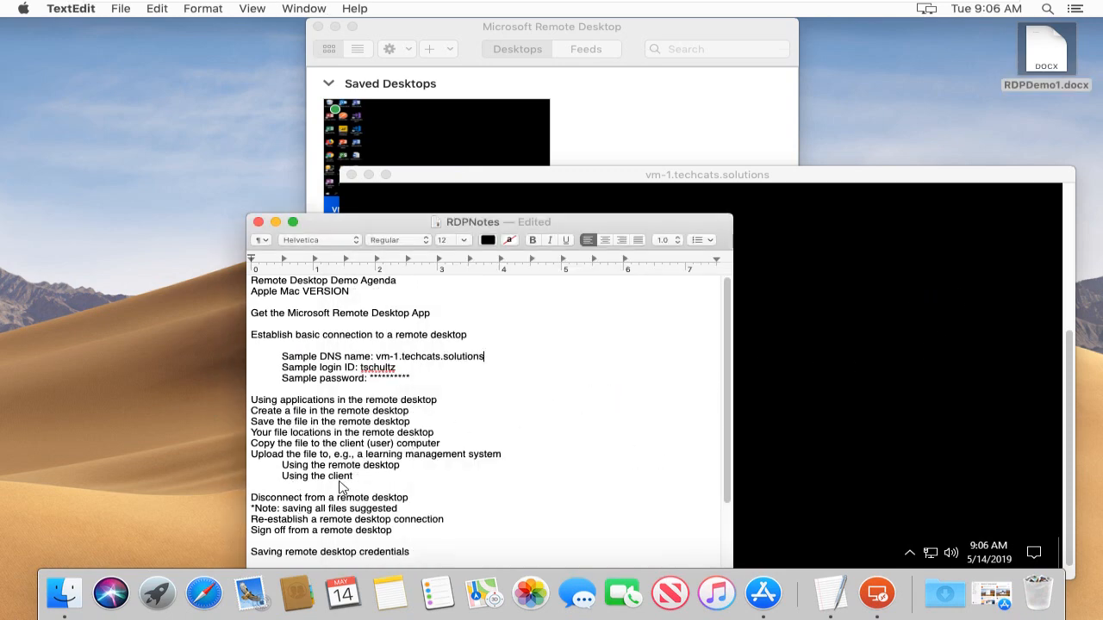
{"action": "left_click", "coordinate": [412, 191]}
{"action": "left_click", "coordinate": [386, 176]}
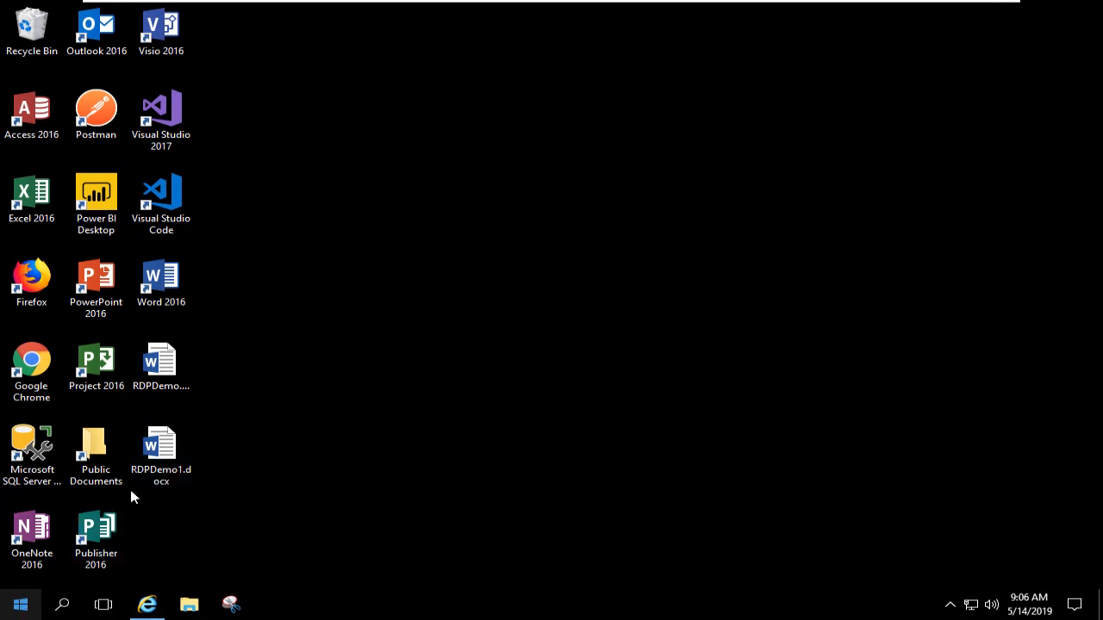
Step: Reopen RDPDemo.docx and append 'I am still working' after the first sentence
{"action": "double_click", "coordinate": [161, 384]}
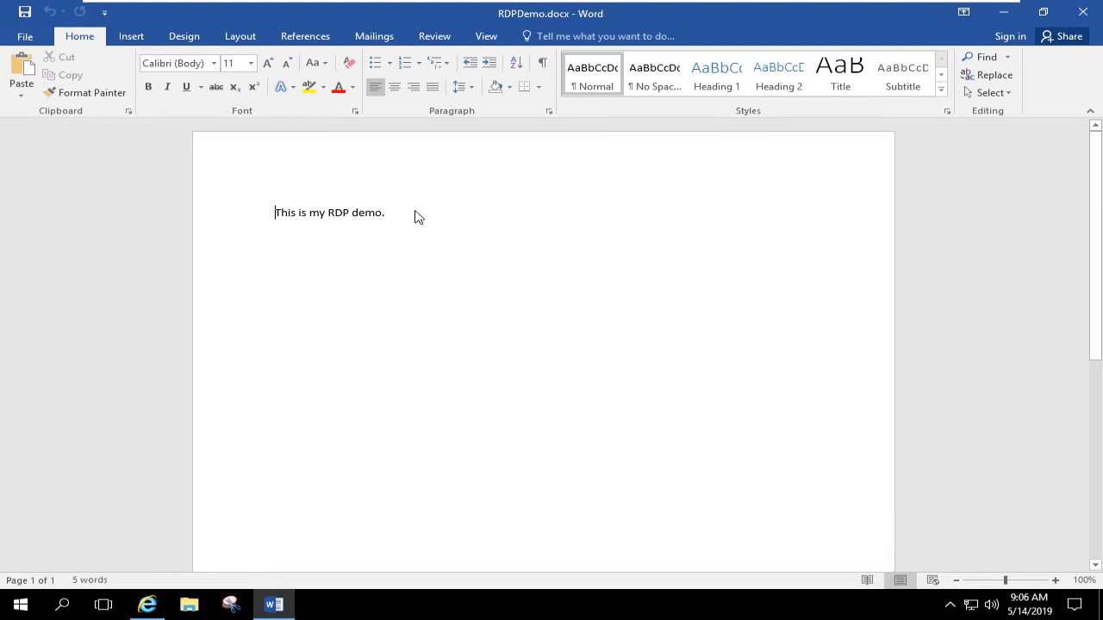
{"action": "left_click", "coordinate": [415, 214]}
{"action": "type", "text": "I "}
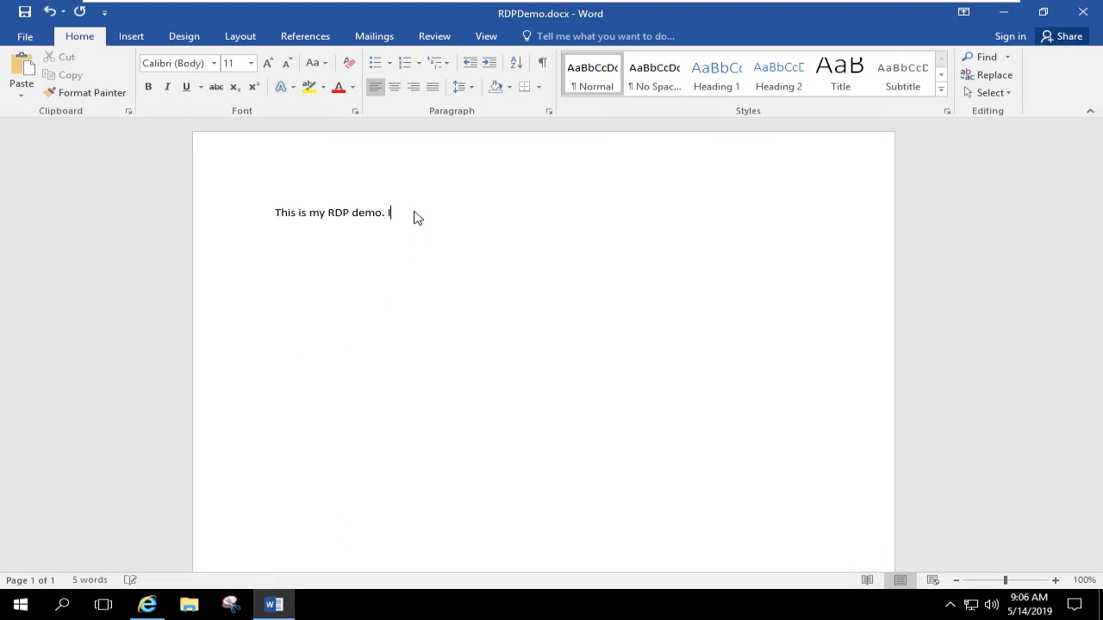
{"action": "type", "text": "am still working ..."}
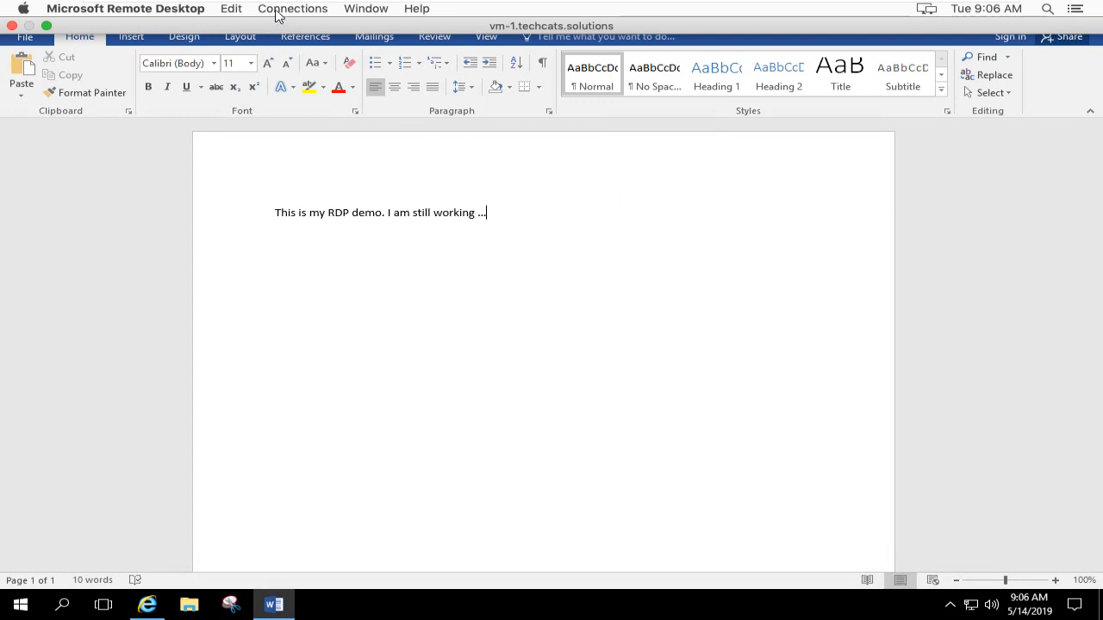
Step: Browse the Remote Desktop app, Connections and Edit menus without choosing anything
{"action": "left_click", "coordinate": [69, 12]}
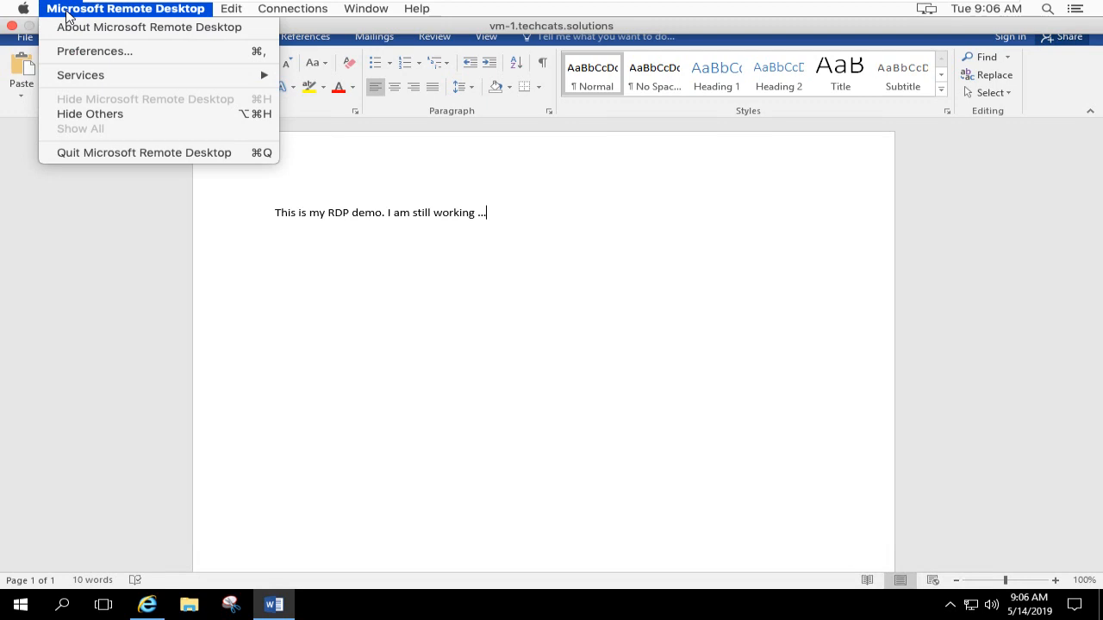
{"action": "left_click", "coordinate": [86, 261]}
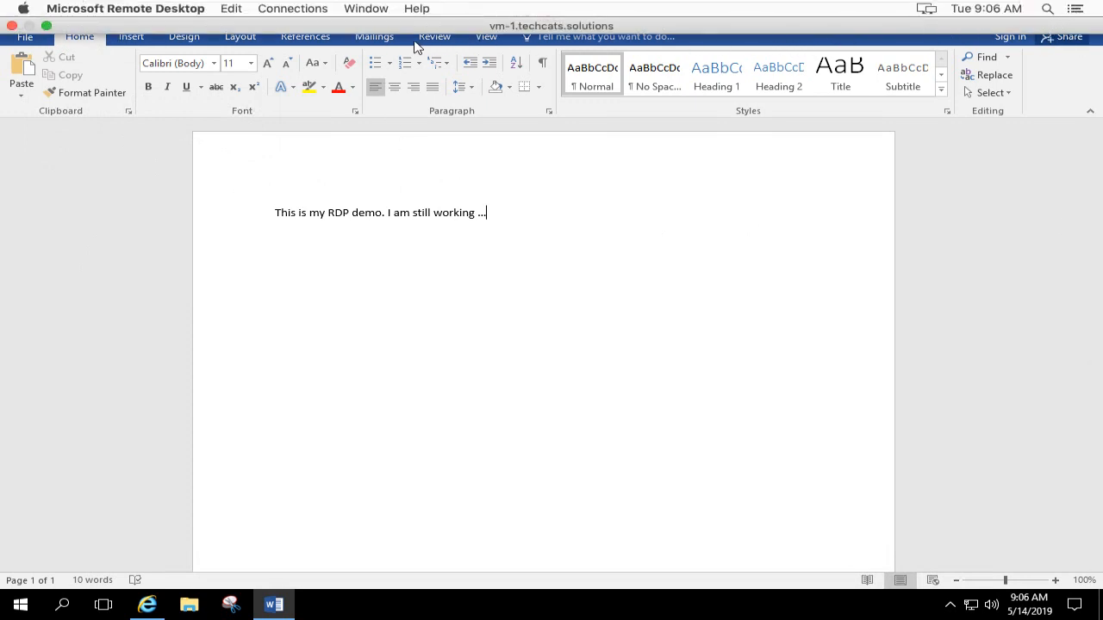
{"action": "left_click", "coordinate": [280, 16]}
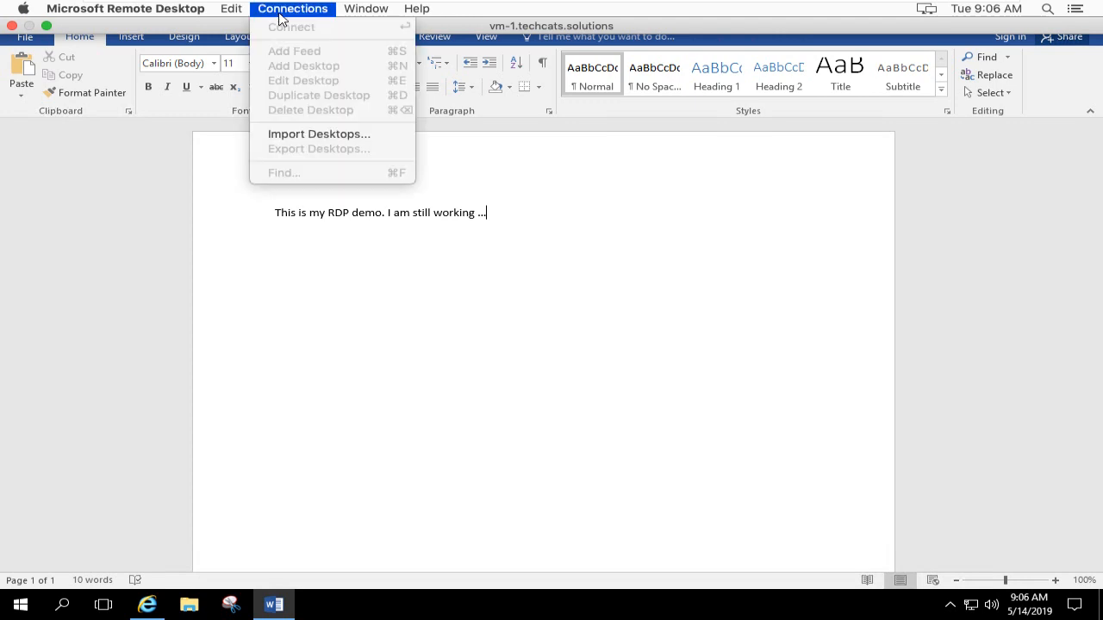
{"action": "mouse_move", "coordinate": [177, 17]}
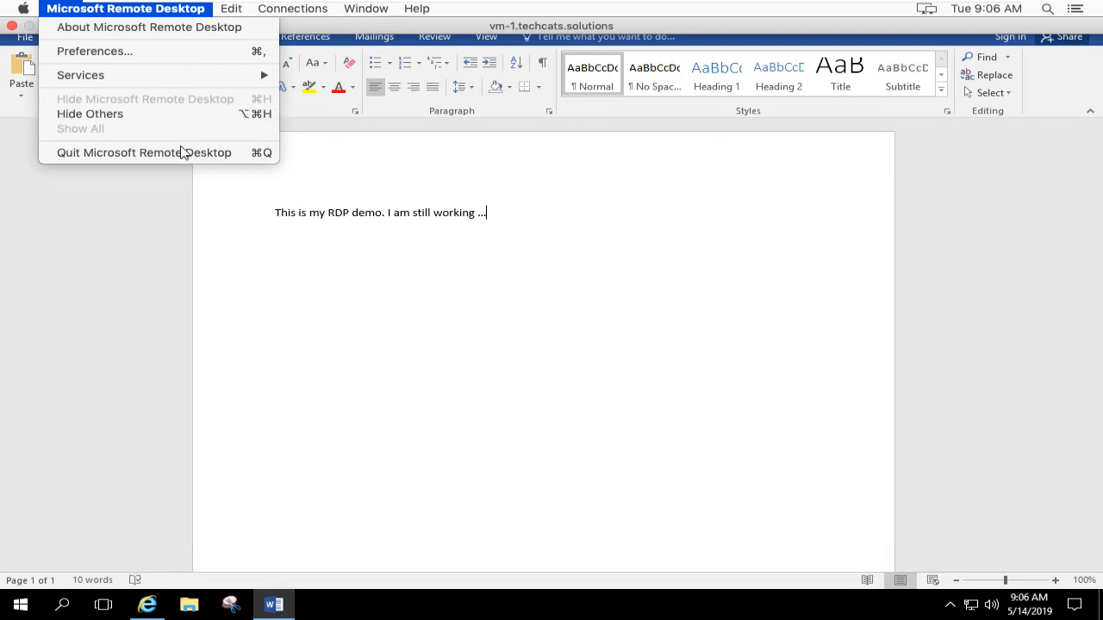
{"action": "mouse_move", "coordinate": [235, 18]}
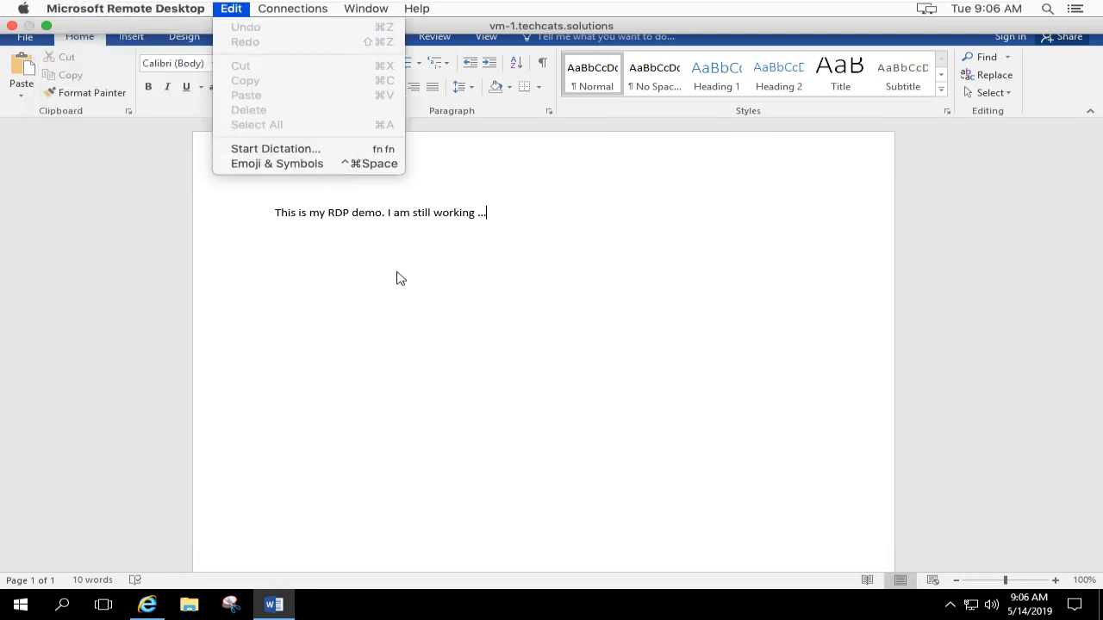
{"action": "left_click", "coordinate": [1094, 321]}
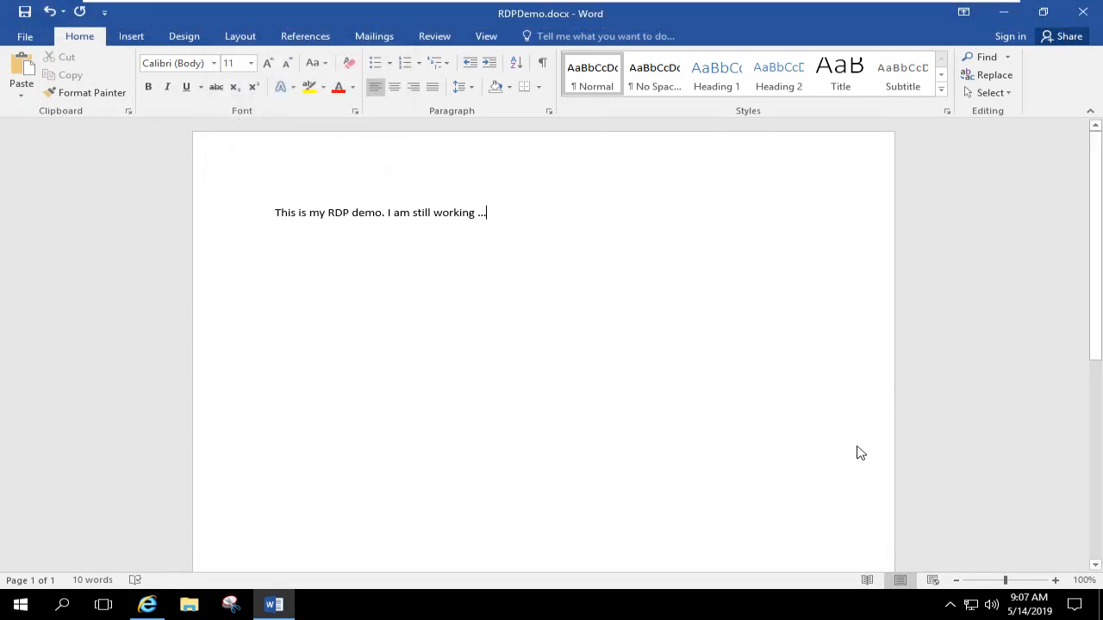
Step: Quit Microsoft Remote Desktop from its app menu, ending the session
{"action": "mouse_move", "coordinate": [1013, 4]}
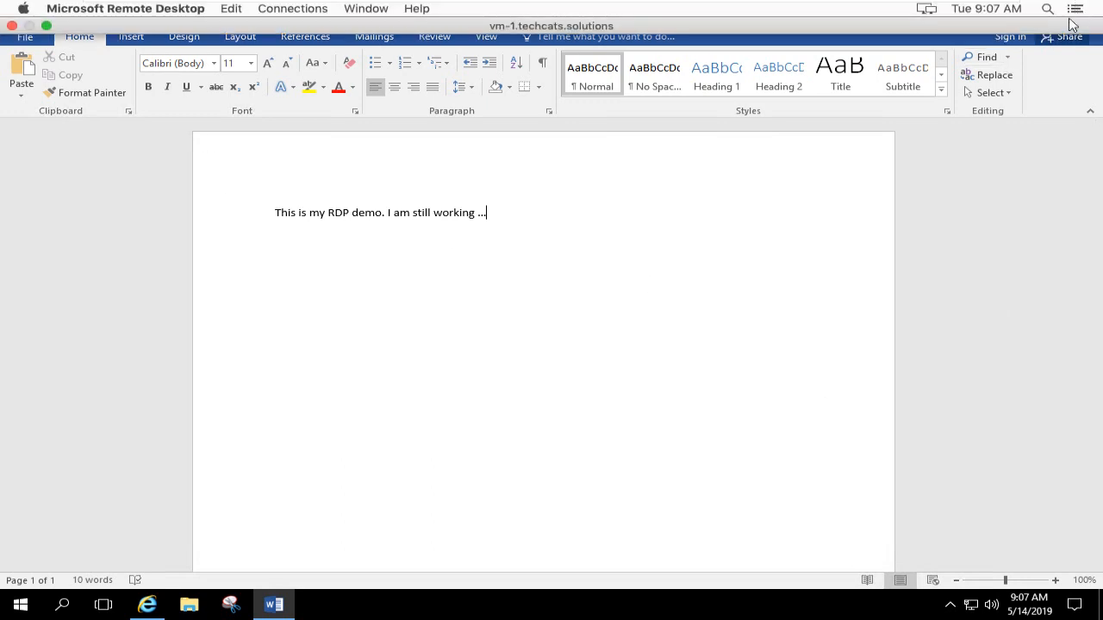
{"action": "left_click", "coordinate": [99, 10]}
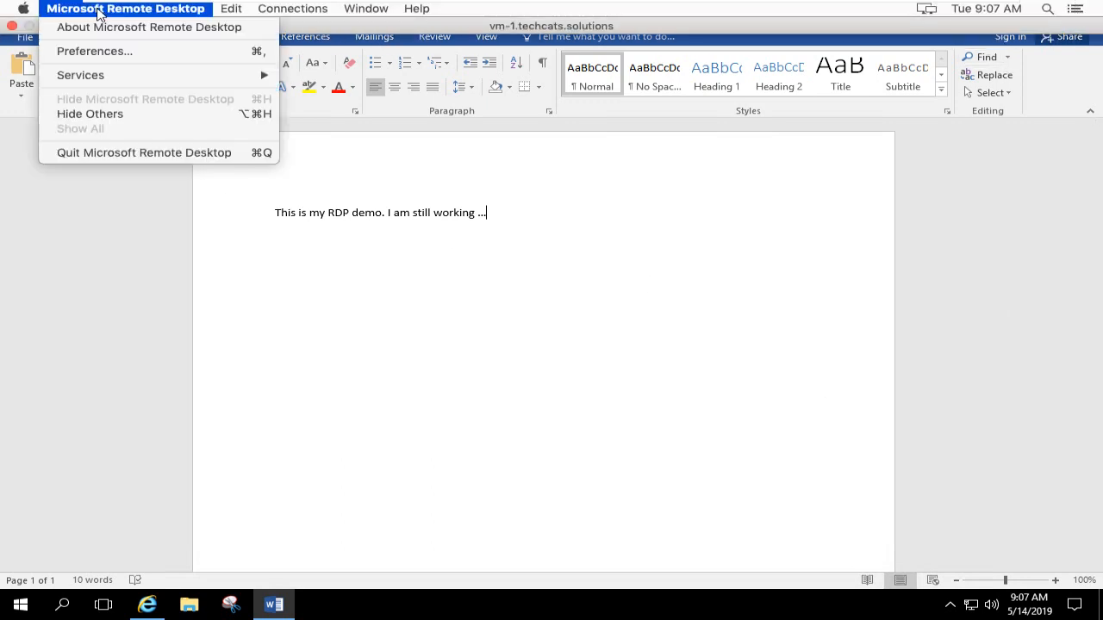
{"action": "left_click", "coordinate": [98, 155]}
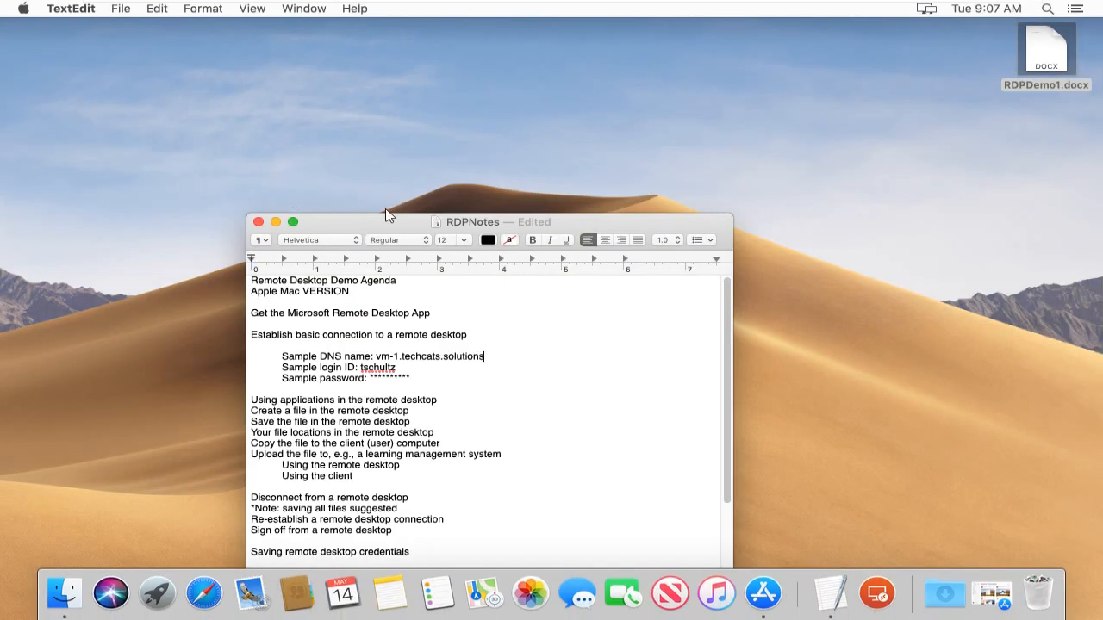
Step: Move the RDPNotes window aside and reconnect to vm-1.techcats.solutions, accepting the certificate warning
{"action": "left_click_drag", "start_coordinate": [384, 229], "coordinate": [264, 160]}
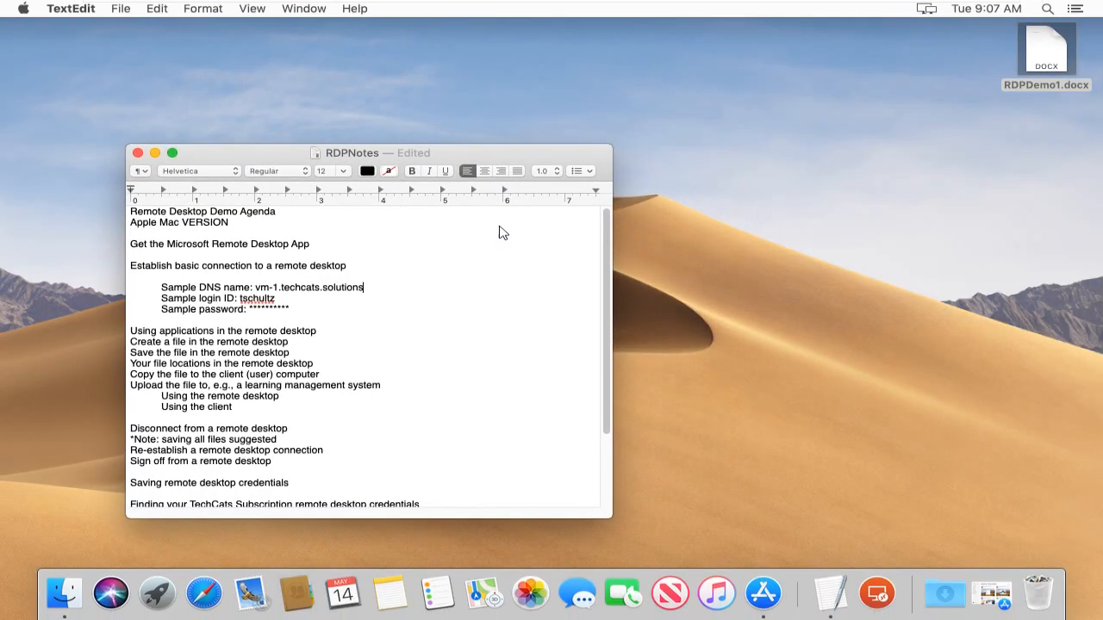
{"action": "left_click", "coordinate": [876, 599]}
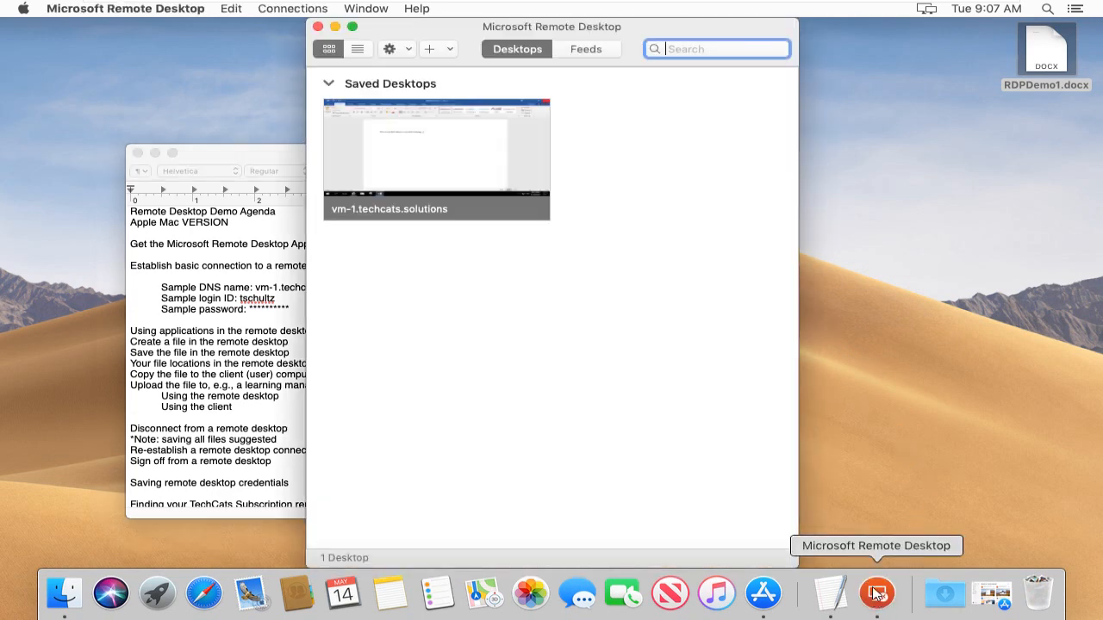
{"action": "left_click", "coordinate": [455, 187]}
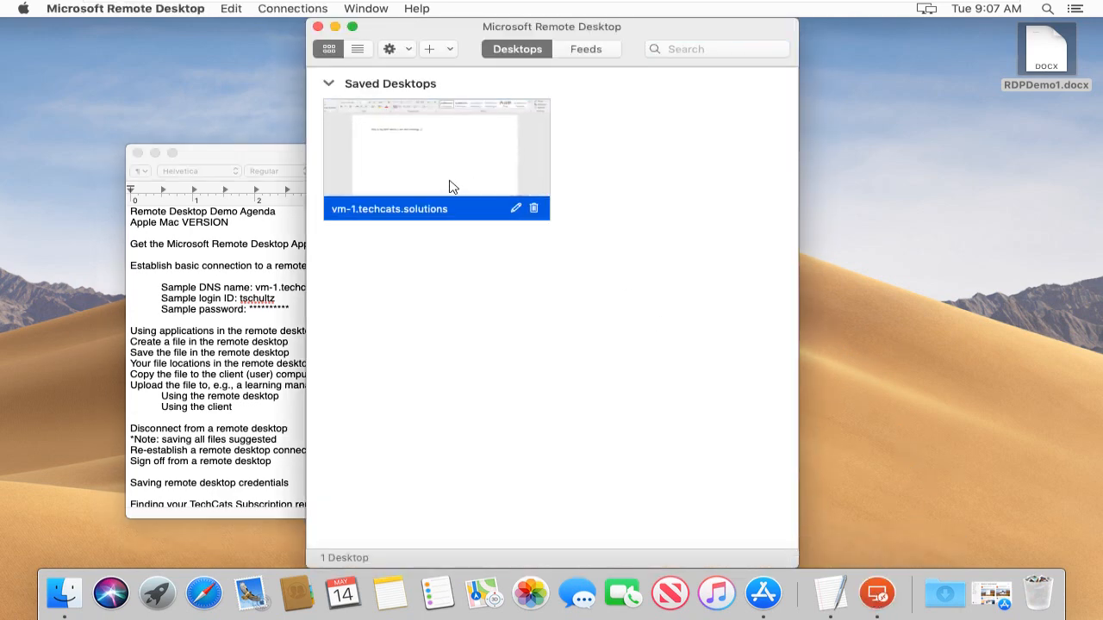
{"action": "double_click", "coordinate": [435, 170]}
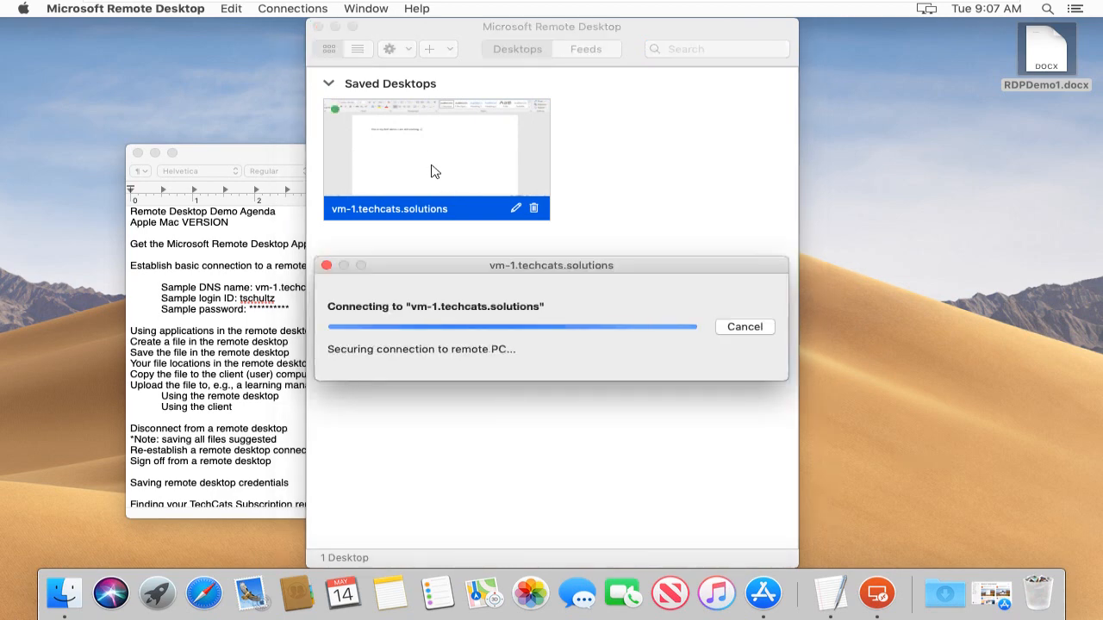
{"action": "left_click", "coordinate": [749, 389]}
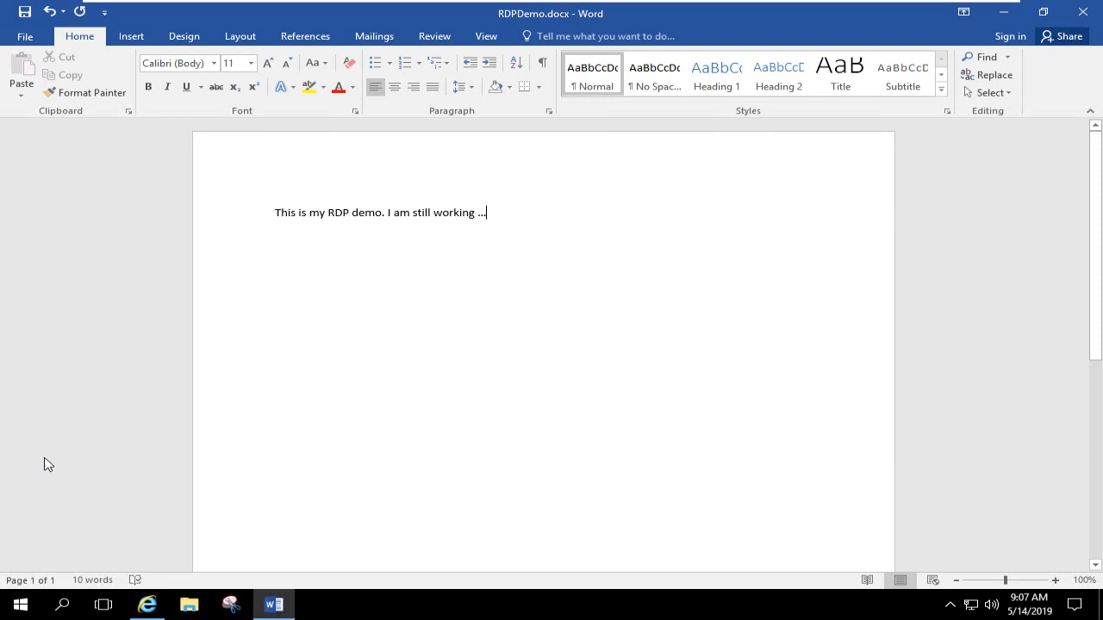
Step: Save RDPDemo.docx in Word, then disconnect the remote session via Start > Power > Disconnect
{"action": "left_click", "coordinate": [25, 36]}
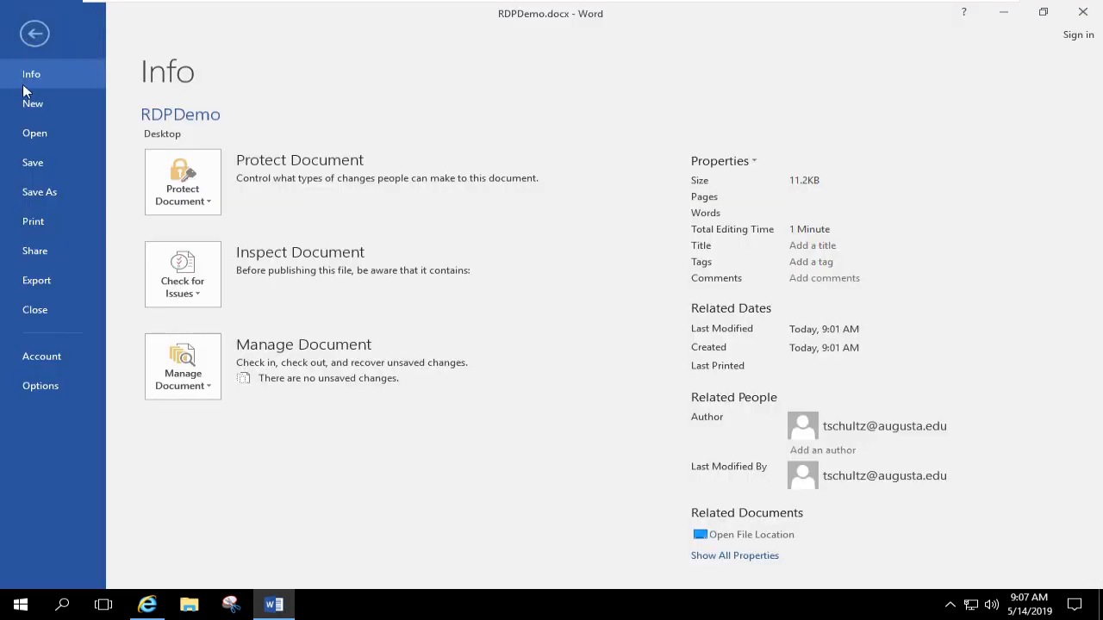
{"action": "left_click", "coordinate": [32, 164]}
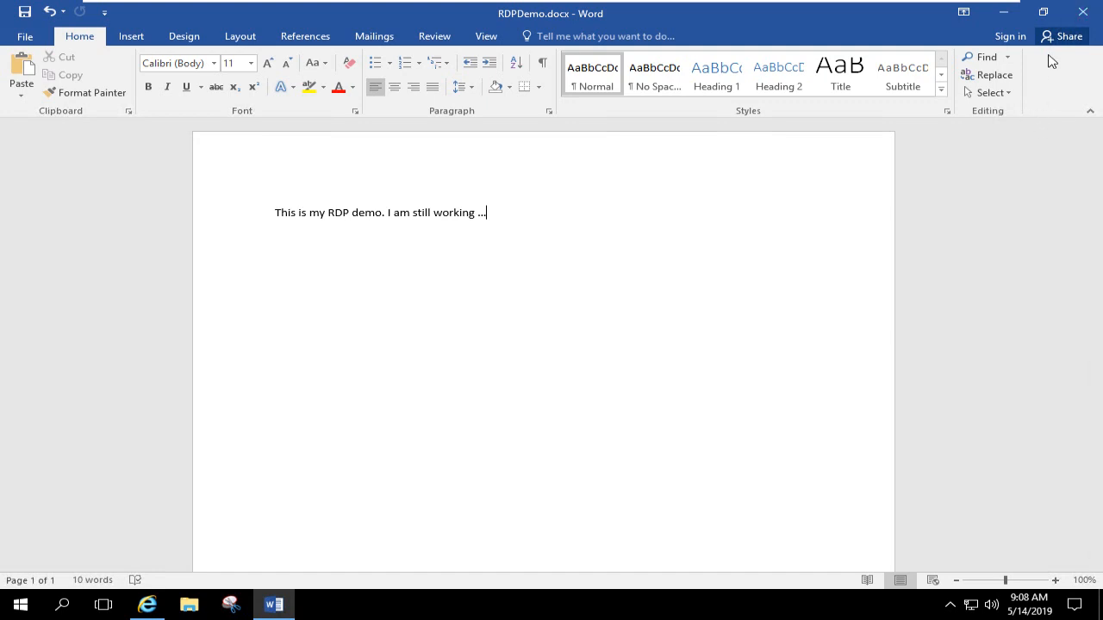
{"action": "left_click", "coordinate": [20, 606]}
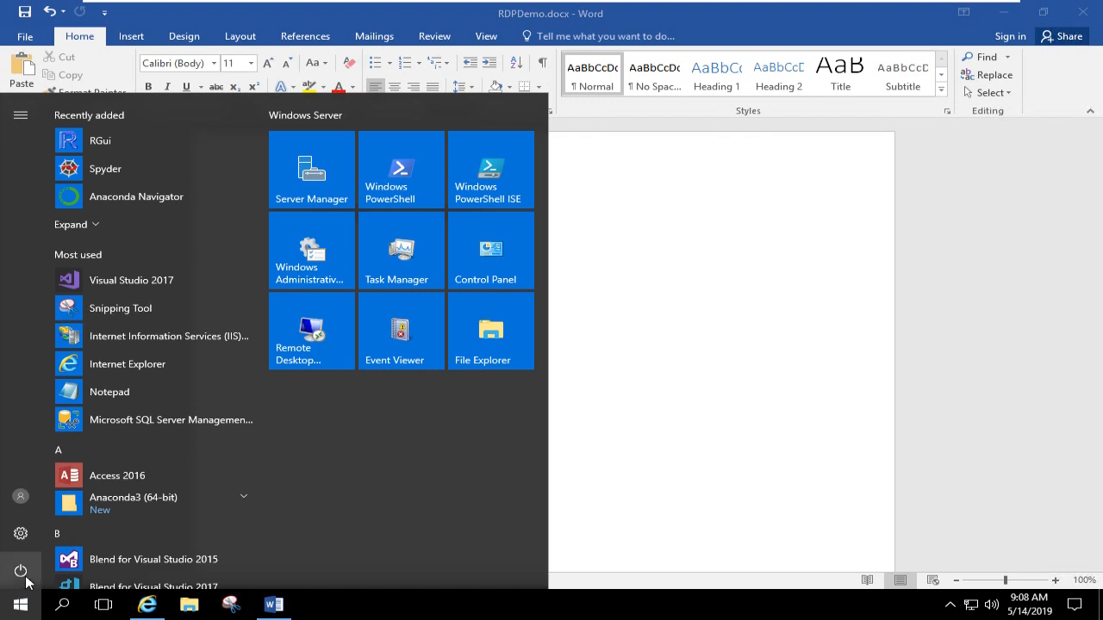
{"action": "left_click", "coordinate": [25, 580]}
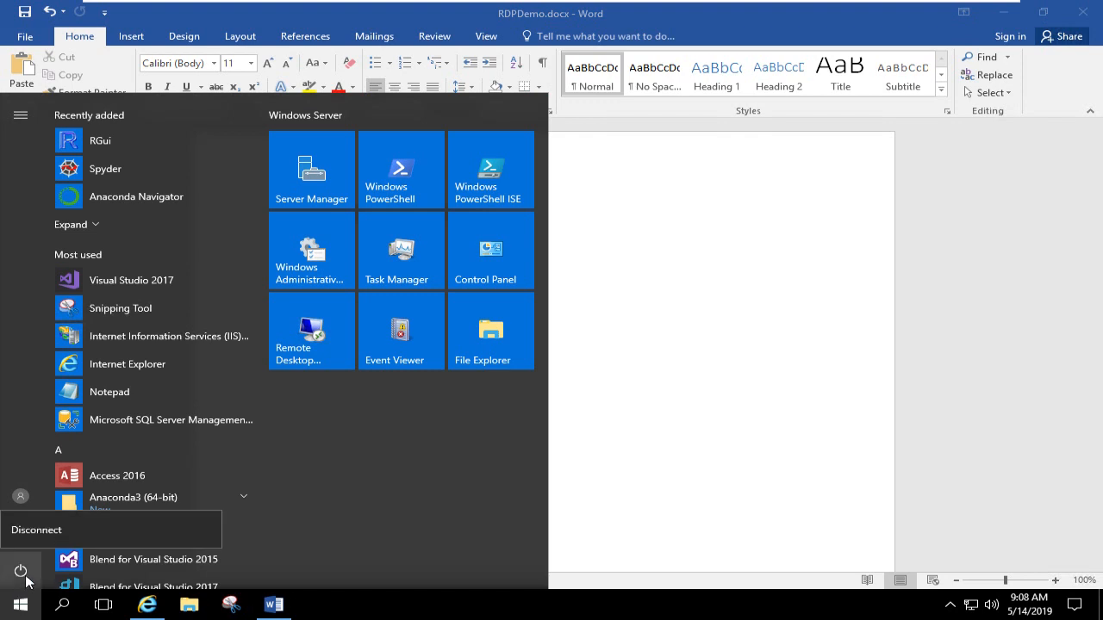
{"action": "left_click", "coordinate": [26, 530]}
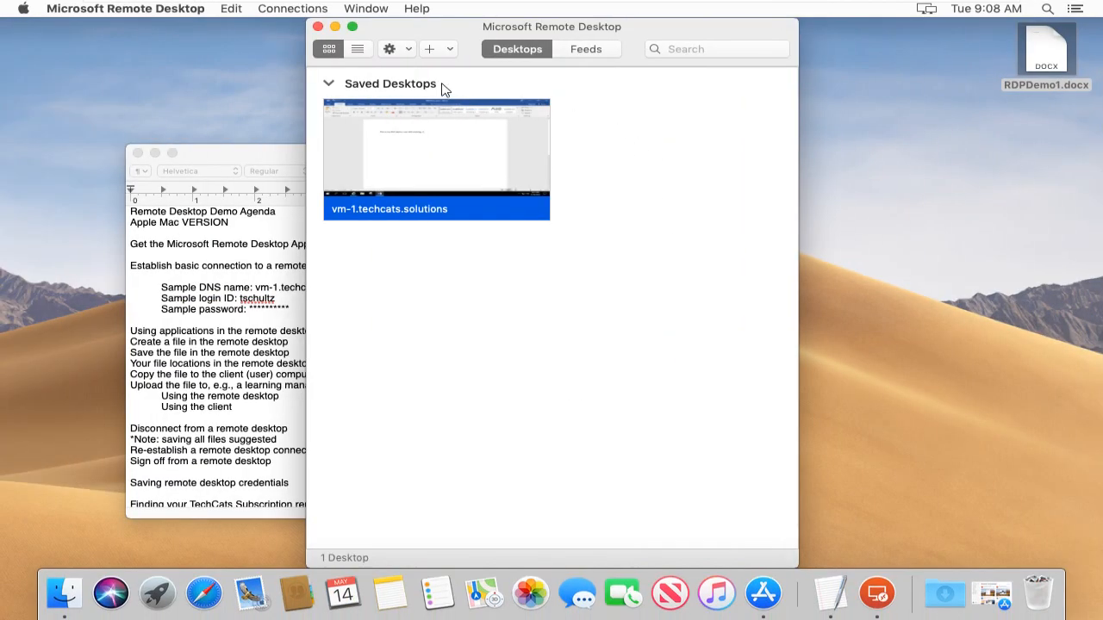
Step: Reconnect to vm-1.techcats.solutions, set its certificate to Always trust, and authorize with the Mac password
{"action": "double_click", "coordinate": [459, 163]}
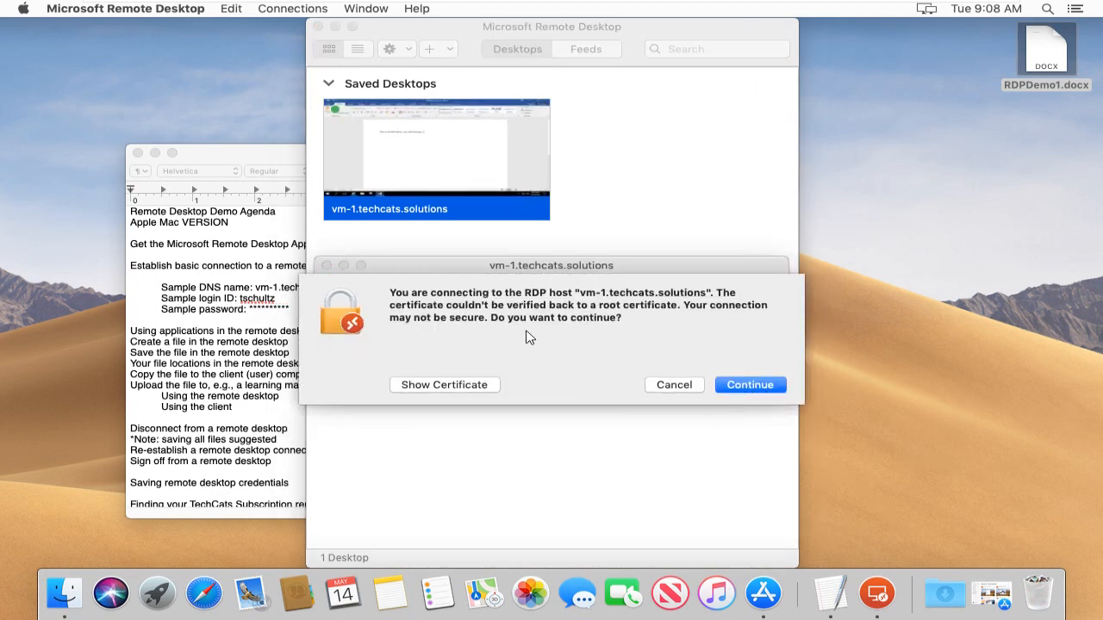
{"action": "left_click", "coordinate": [472, 393]}
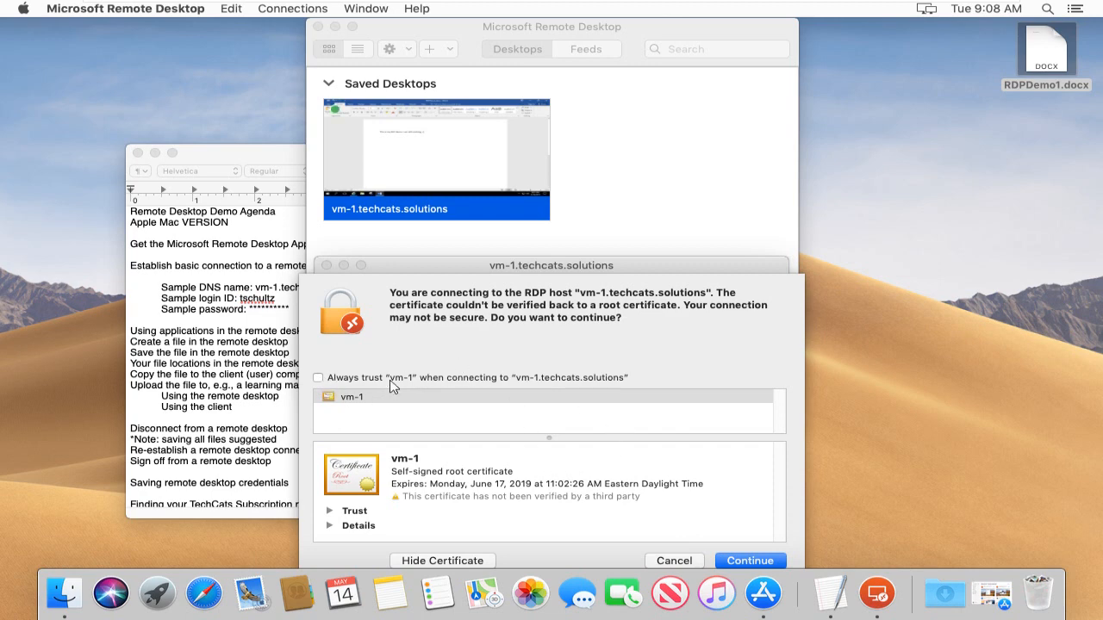
{"action": "left_click", "coordinate": [318, 377]}
{"action": "left_click", "coordinate": [753, 562]}
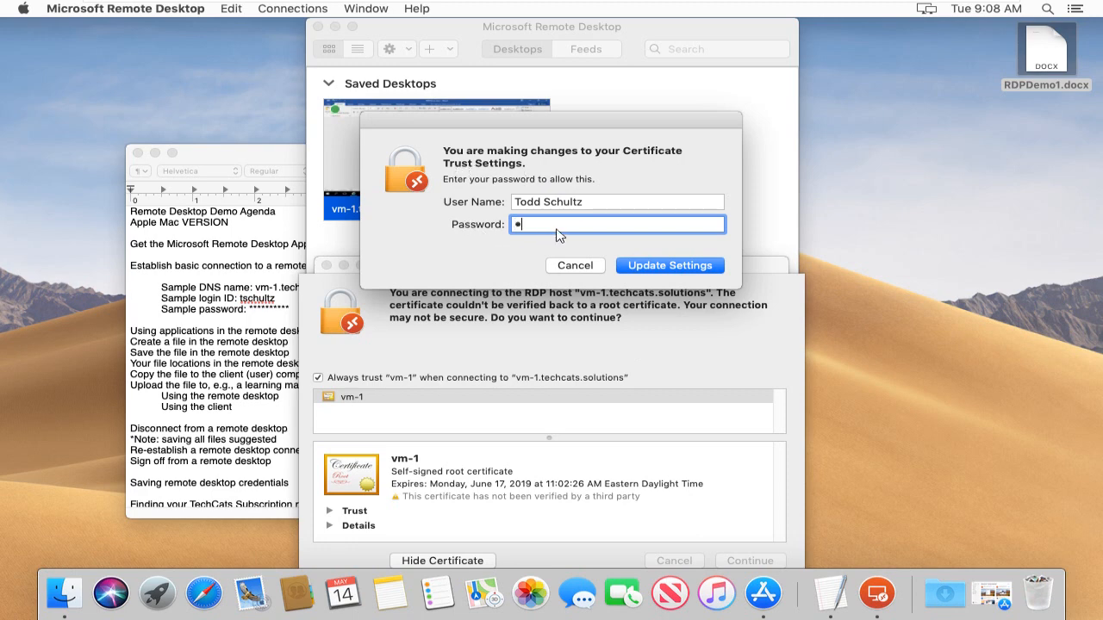
{"action": "type", "text": "•••"}
{"action": "left_click", "coordinate": [650, 271]}
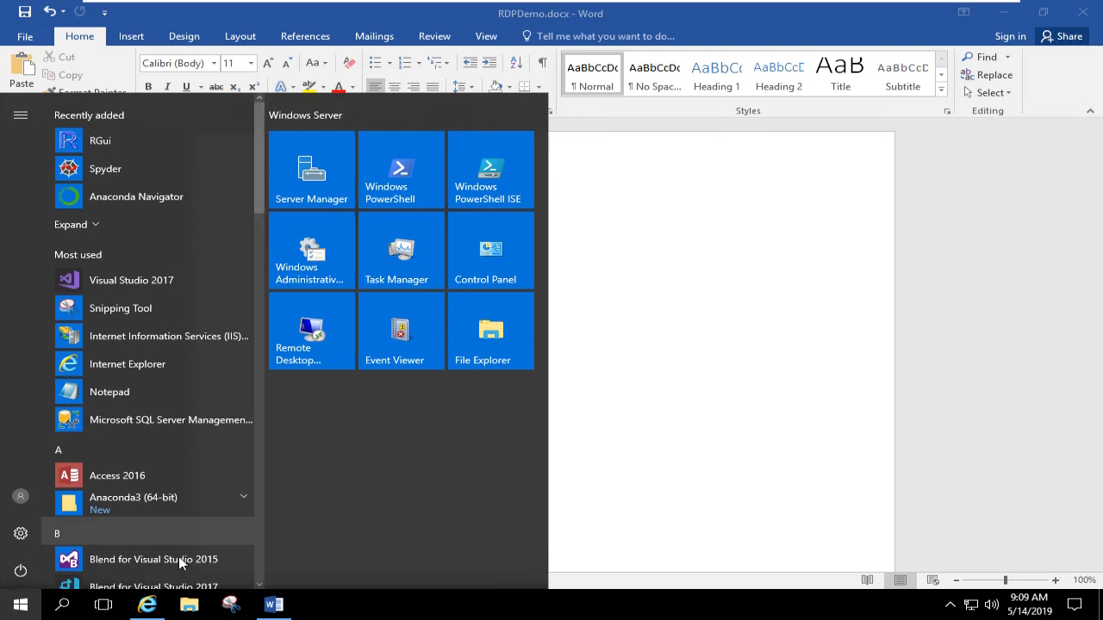
Step: Dismiss the Start menu and close remote Word, revealing the Windows desktop with both RDPDemo files
{"action": "left_click", "coordinate": [666, 446]}
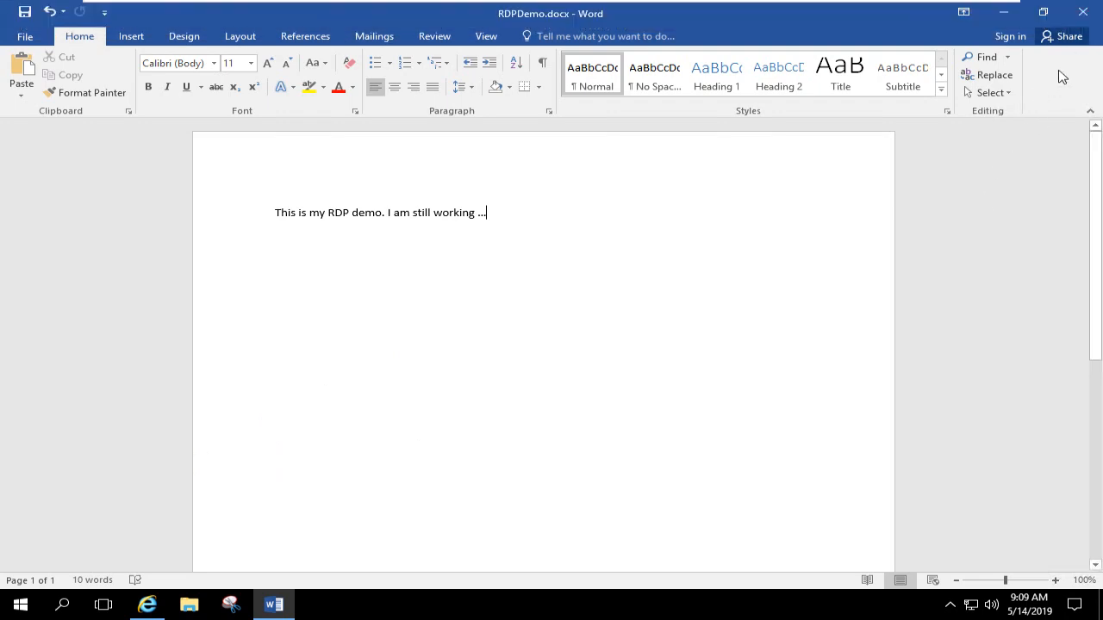
{"action": "left_click", "coordinate": [1084, 15]}
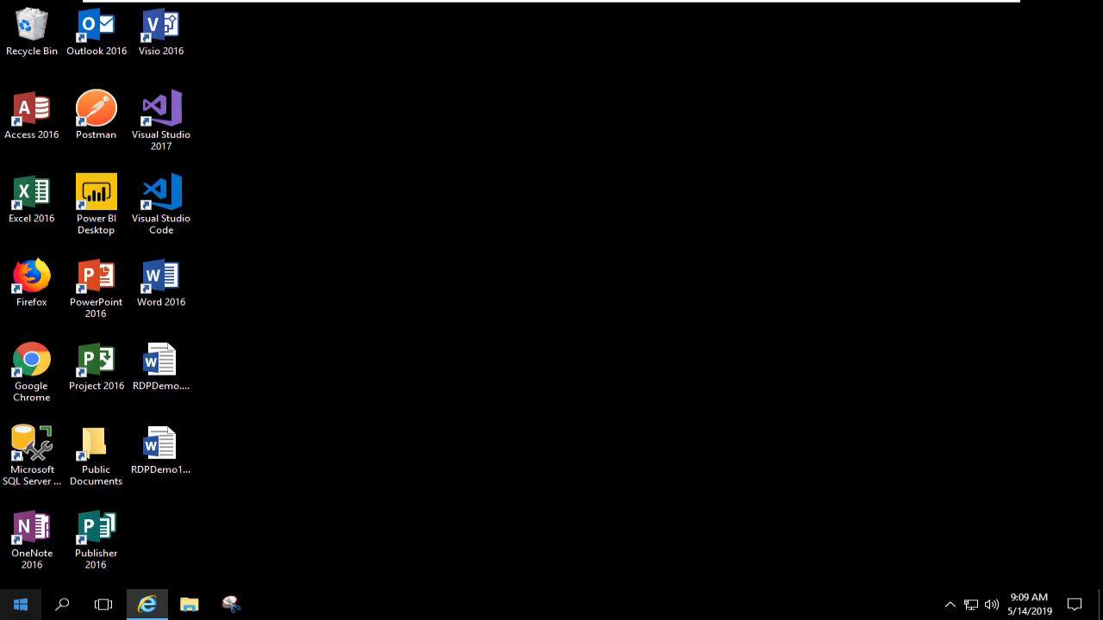
Step: Sign out of the remote Windows session through Start and the account icon
{"action": "left_click", "coordinate": [18, 610]}
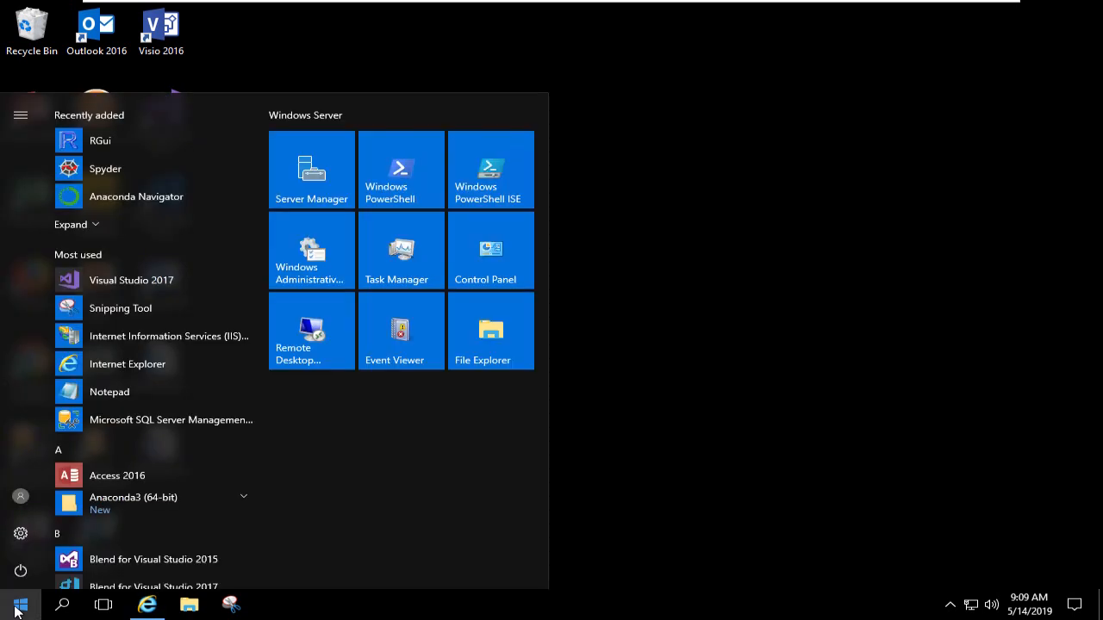
{"action": "left_click", "coordinate": [20, 499]}
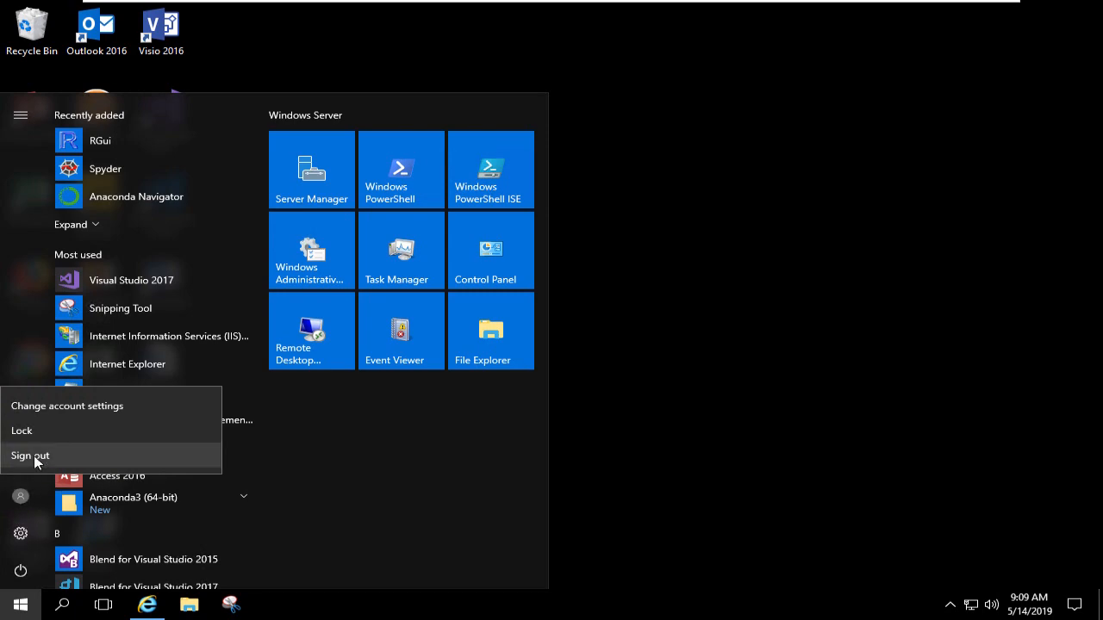
{"action": "left_click", "coordinate": [33, 457]}
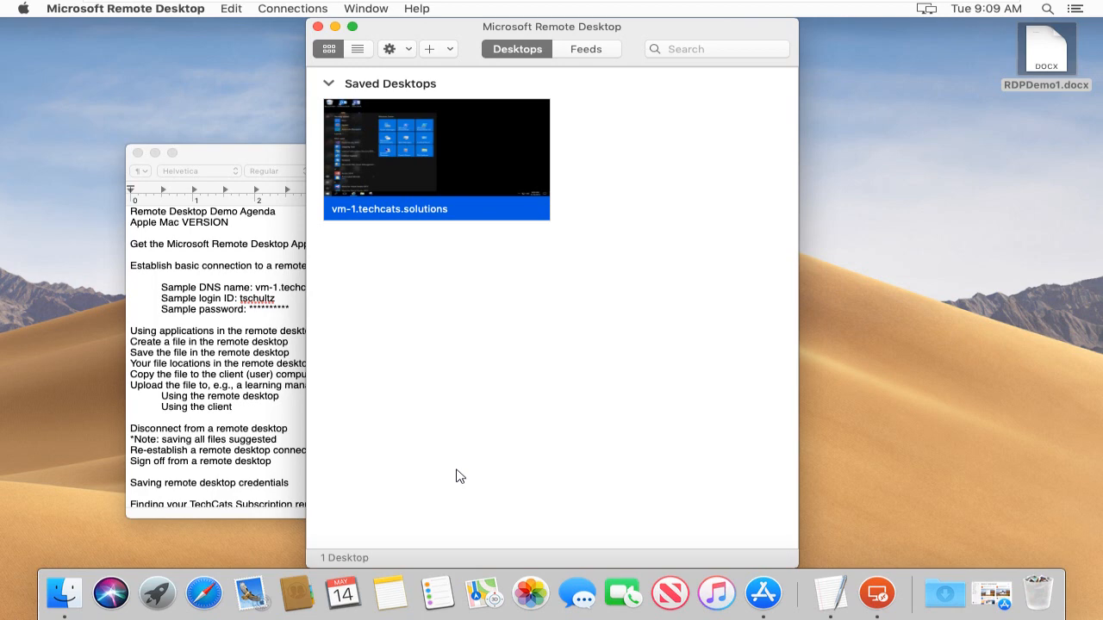
Step: Reconnect to vm-1.techcats.solutions and sign out again via Start > account icon > Sign out
{"action": "mouse_move", "coordinate": [481, 153]}
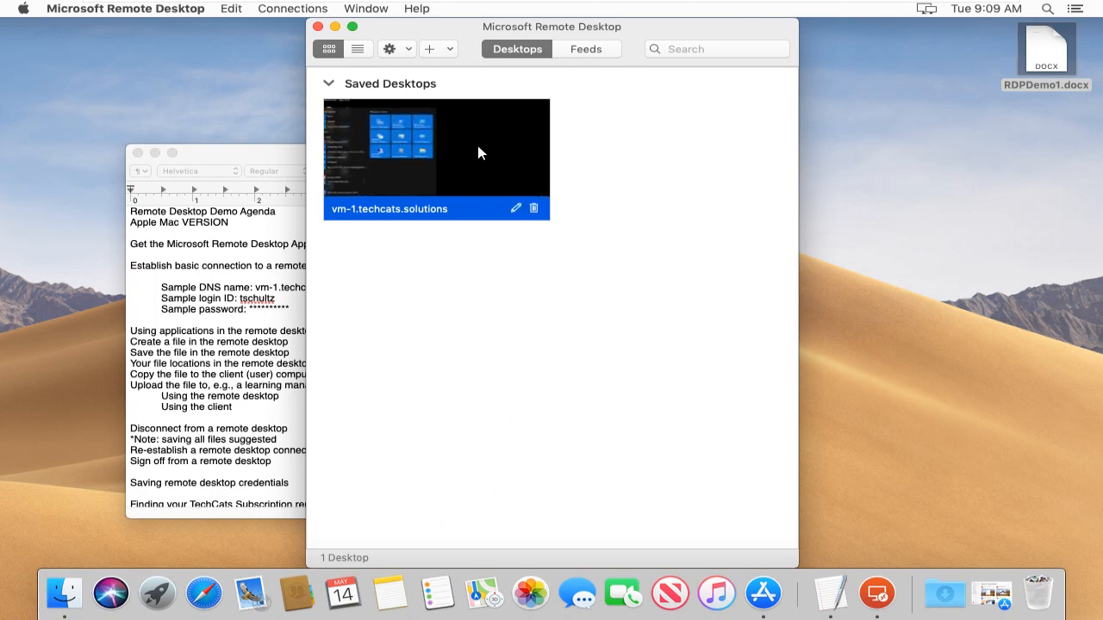
{"action": "double_click", "coordinate": [467, 145]}
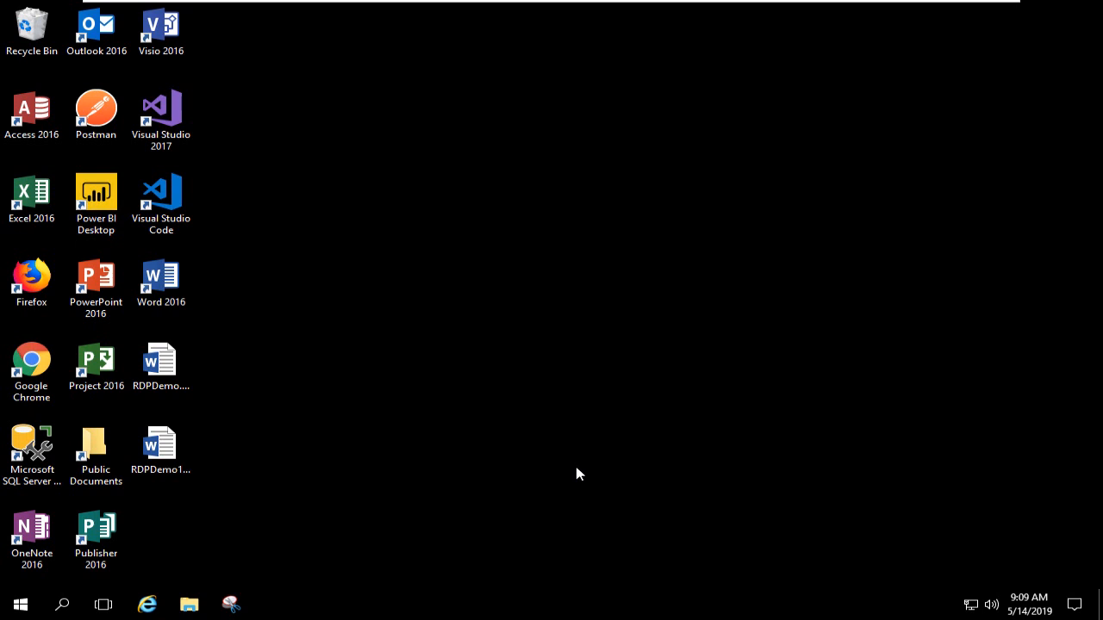
{"action": "left_click", "coordinate": [21, 608]}
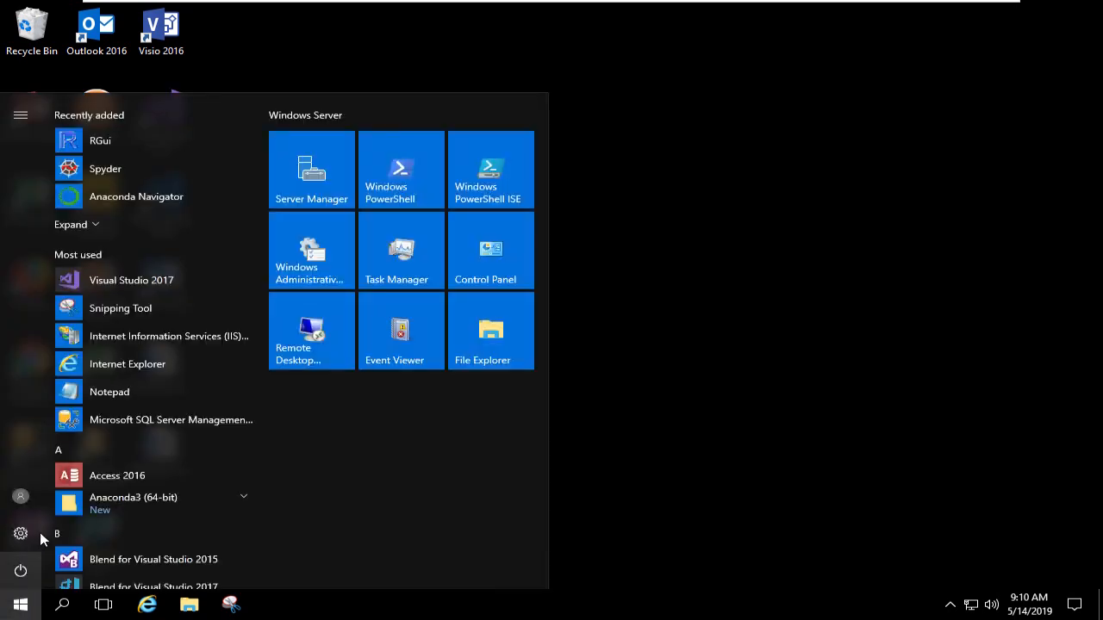
{"action": "left_click", "coordinate": [21, 496]}
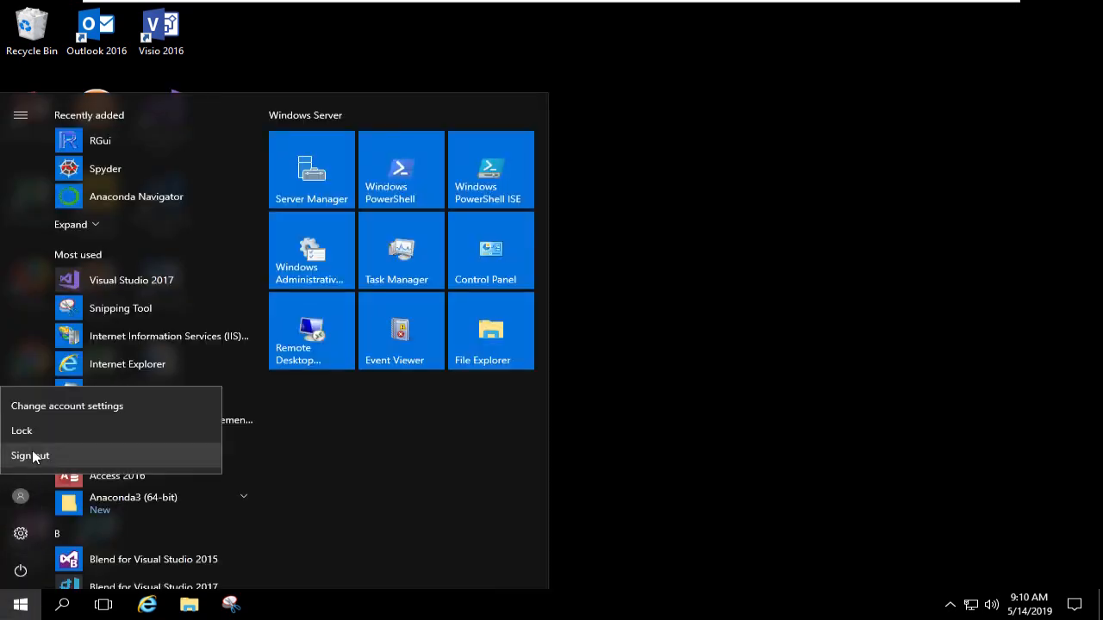
{"action": "left_click", "coordinate": [32, 450]}
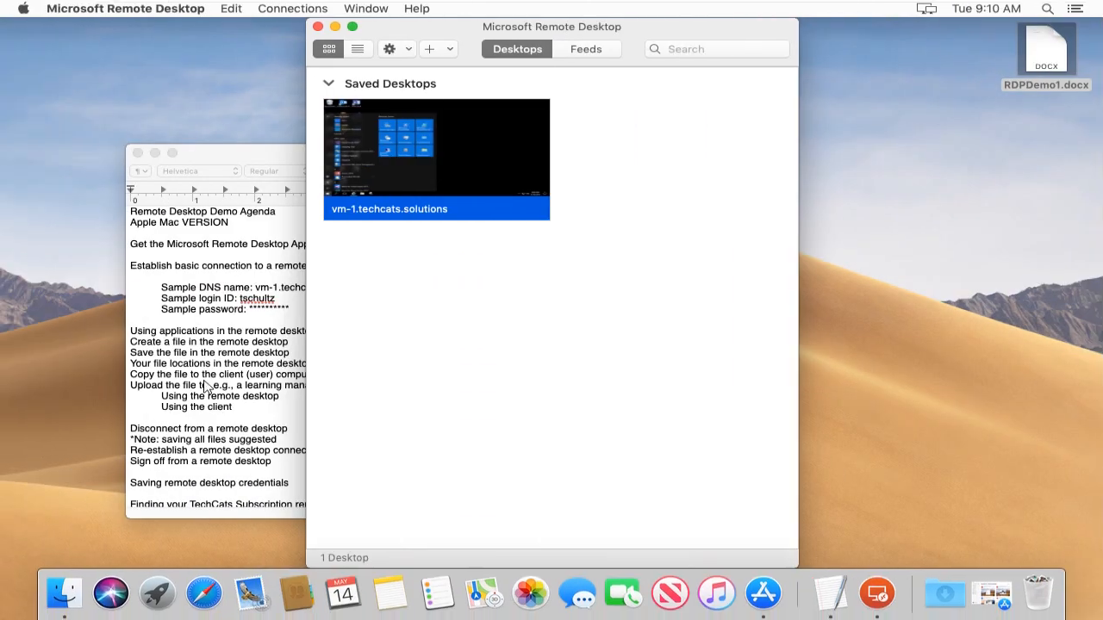
Step: Bring the RDPNotes agenda forward and select the end of the note about saving files
{"action": "left_click", "coordinate": [207, 388]}
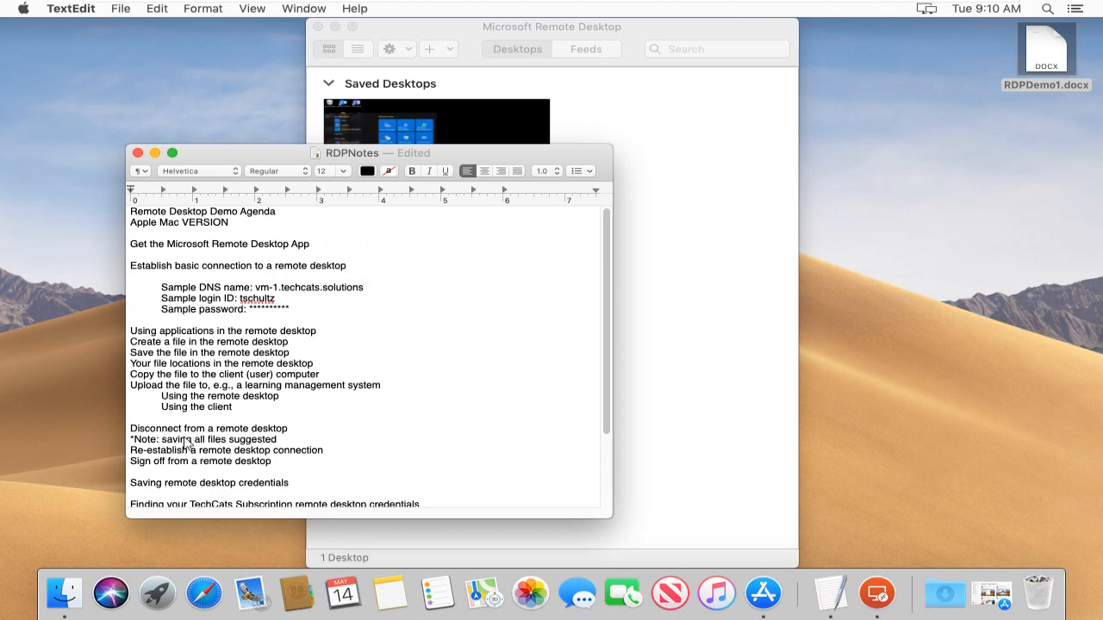
{"action": "left_click_drag", "start_coordinate": [184, 443], "coordinate": [276, 448]}
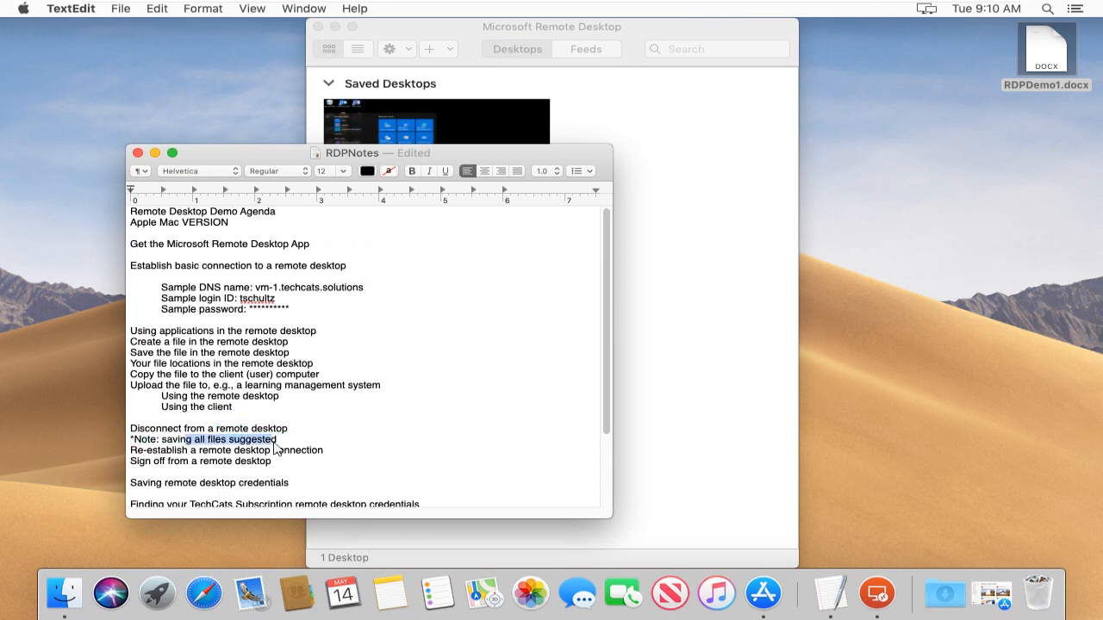
{"action": "scroll", "coordinate": [278, 448], "scroll_direction": "down", "scroll_amount": 2}
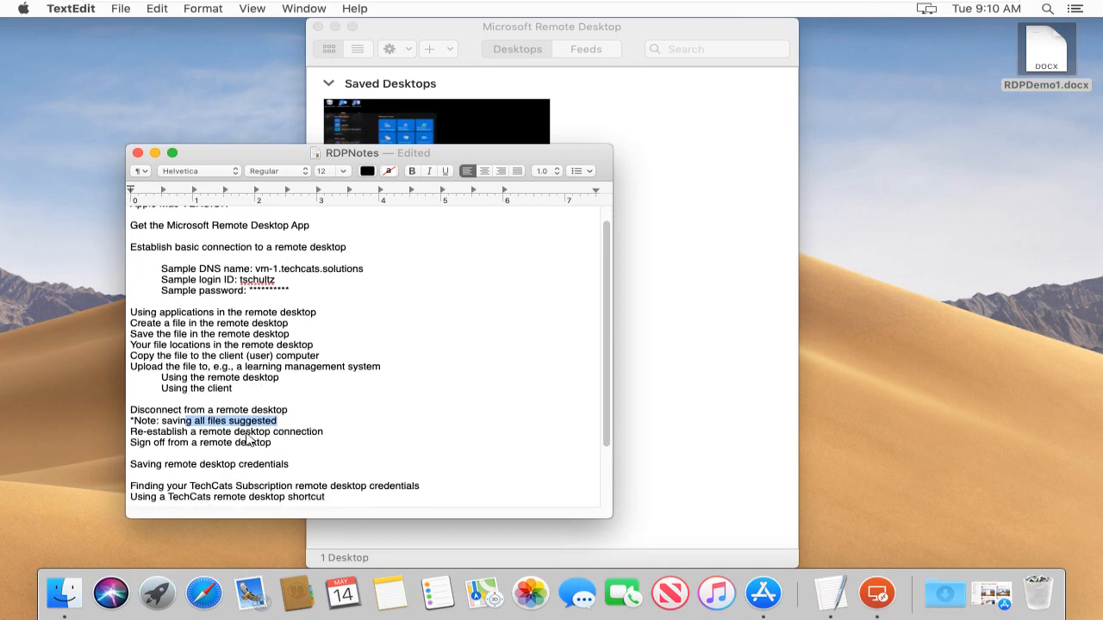
Step: Switch back to Microsoft Remote Desktop and quit it from its app menu
{"action": "left_click", "coordinate": [716, 160]}
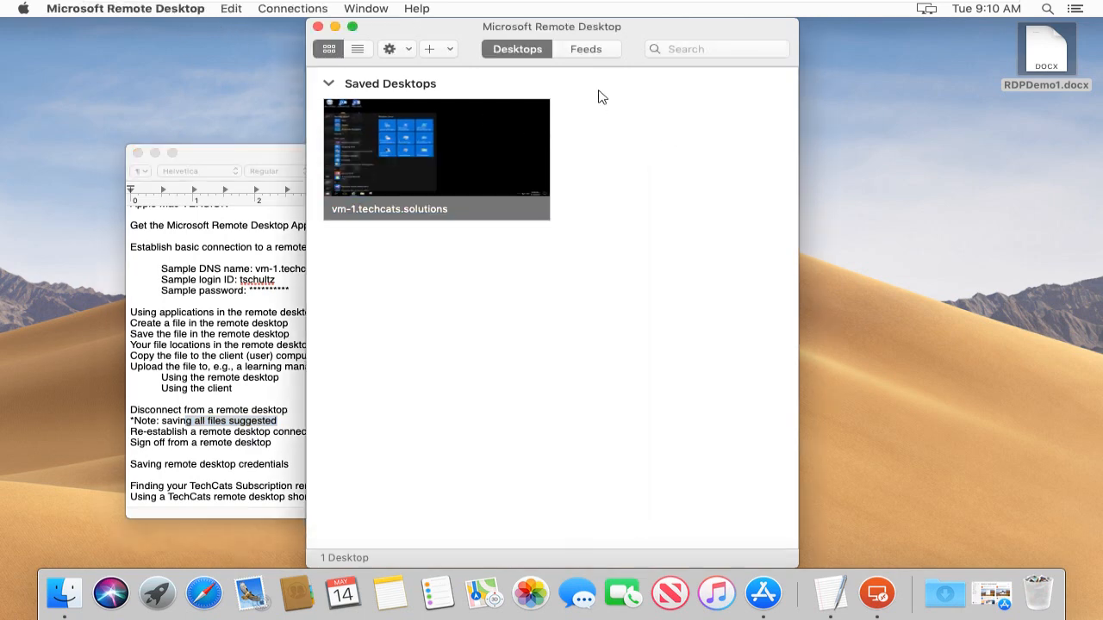
{"action": "left_click", "coordinate": [148, 10]}
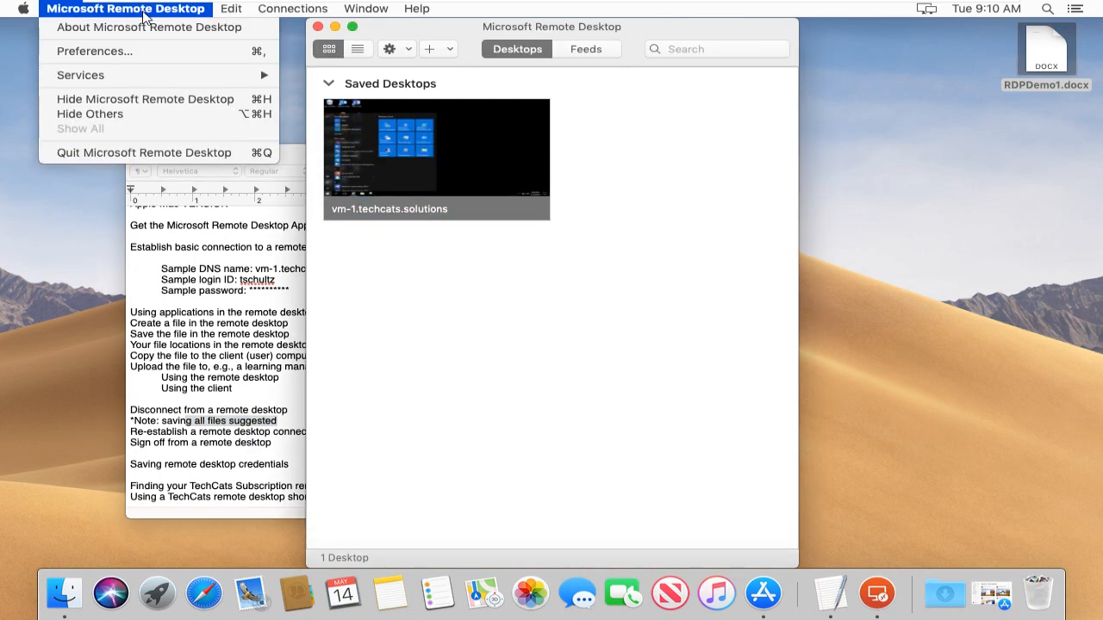
{"action": "left_click", "coordinate": [104, 154]}
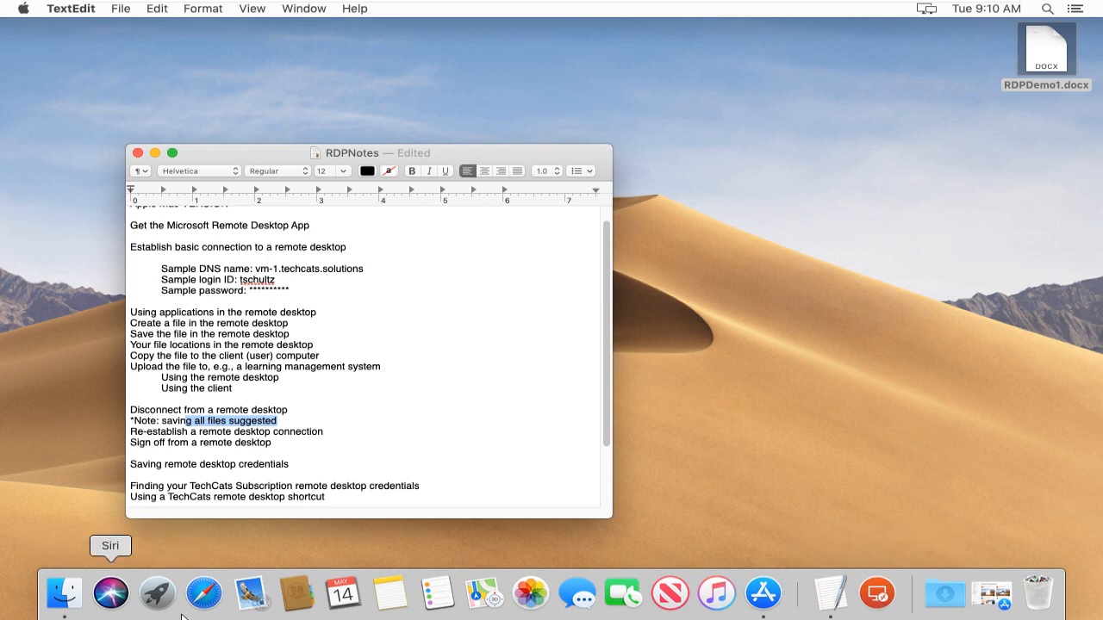
Step: Search Launchpad for 'micr', then clear the search and dismiss Launchpad
{"action": "left_click", "coordinate": [157, 595]}
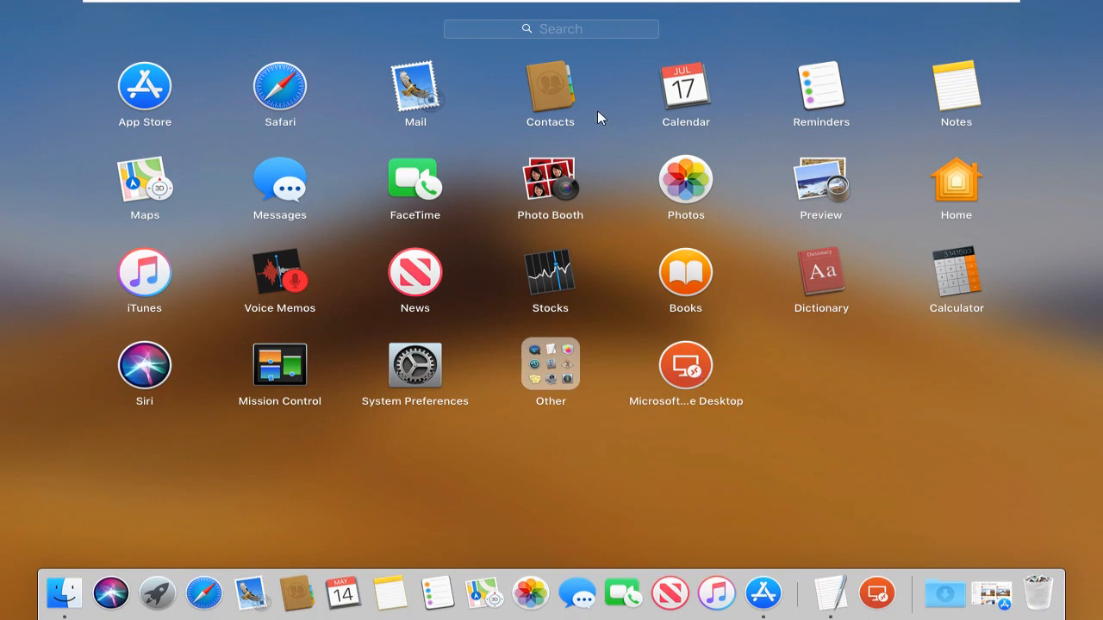
{"action": "left_click", "coordinate": [568, 31]}
{"action": "type", "text": "micr"}
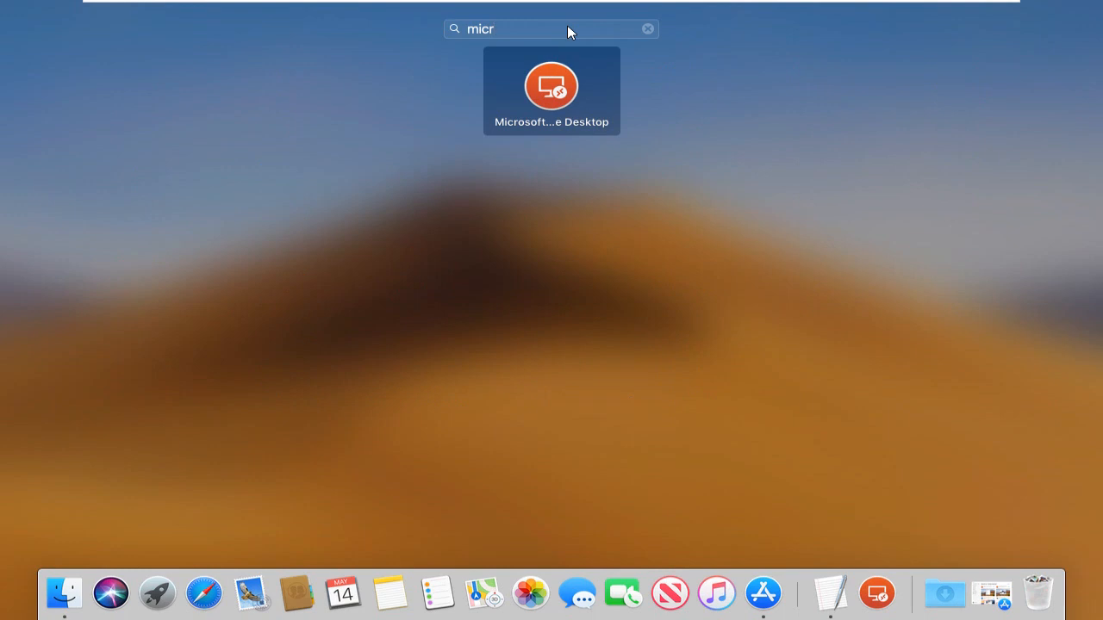
{"action": "key", "text": "Escape"}
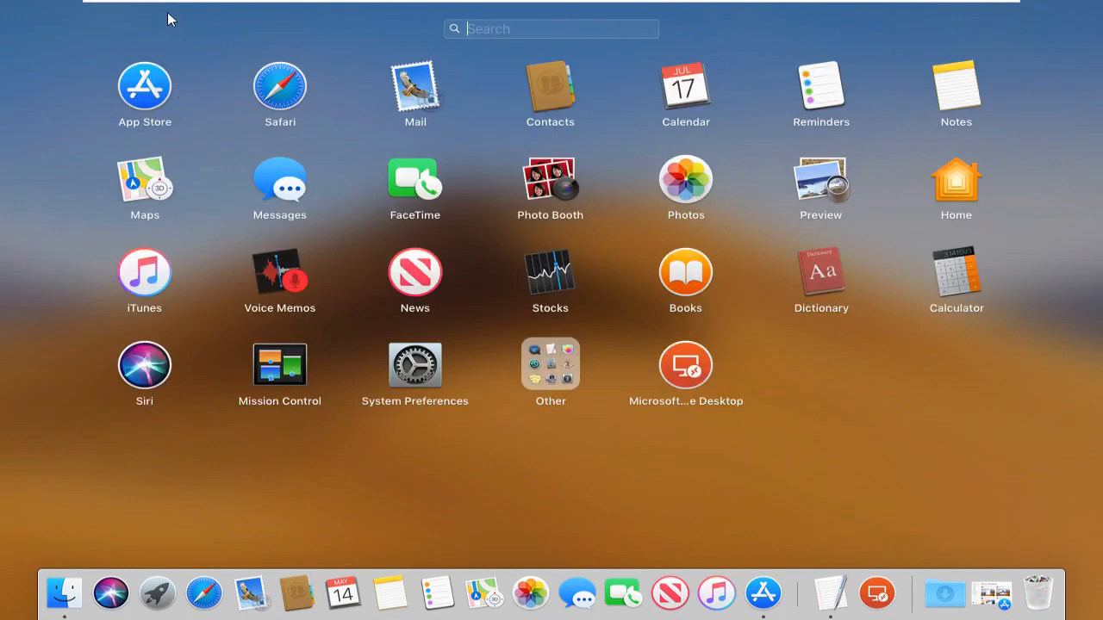
{"action": "left_click", "coordinate": [233, 45]}
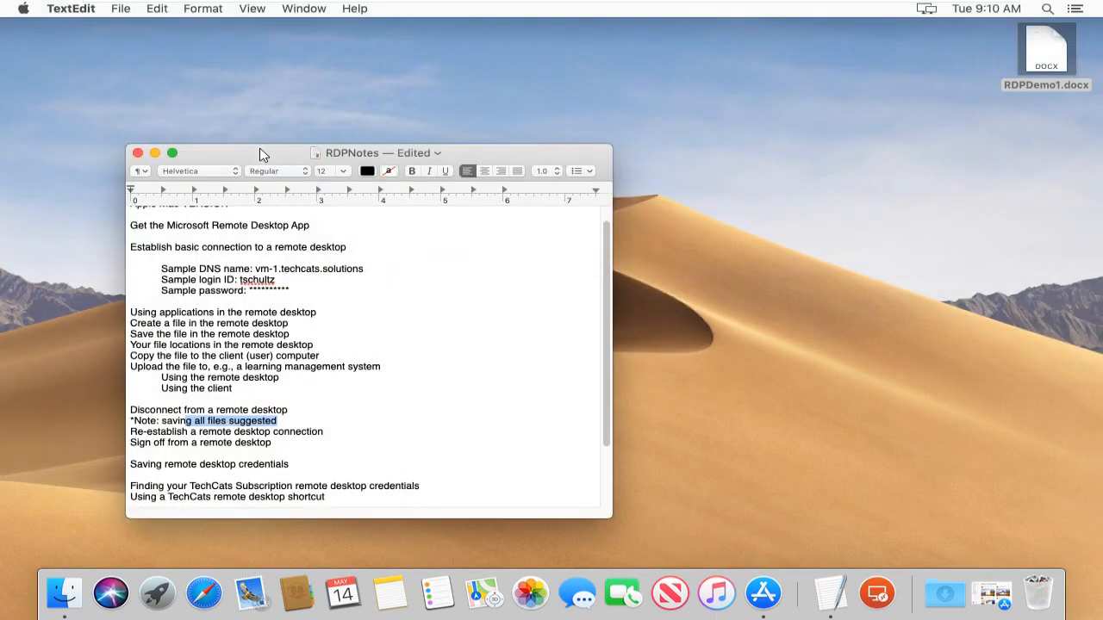
Step: Raise the RDPNotes window and highlight the 'Saving remote desktop credentials' line
{"action": "left_click_drag", "start_coordinate": [256, 154], "coordinate": [242, 96]}
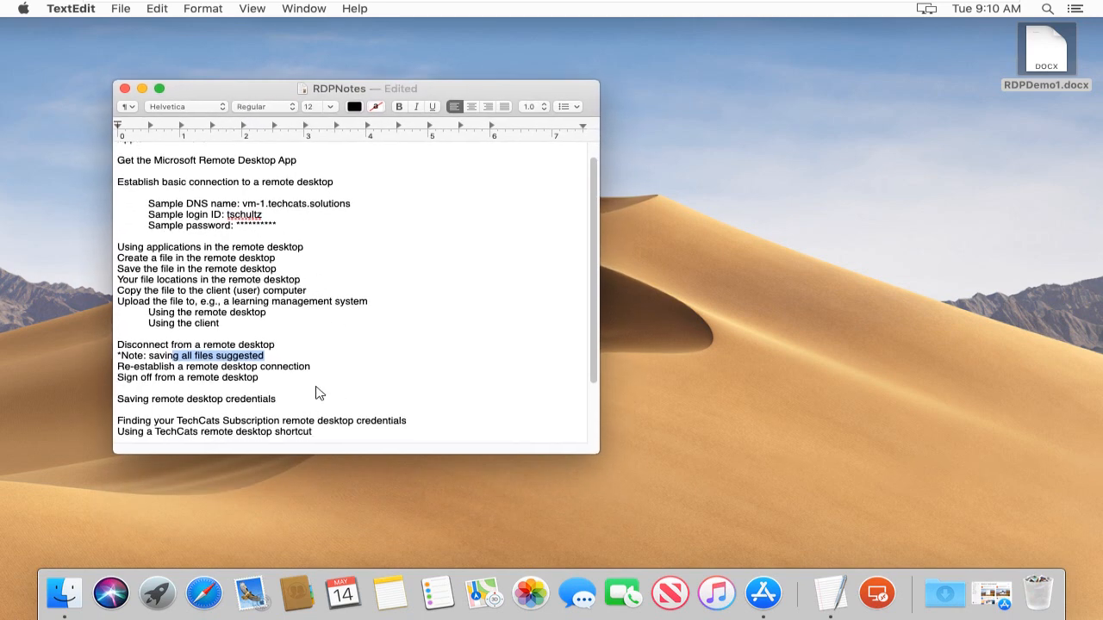
{"action": "left_click", "coordinate": [311, 392]}
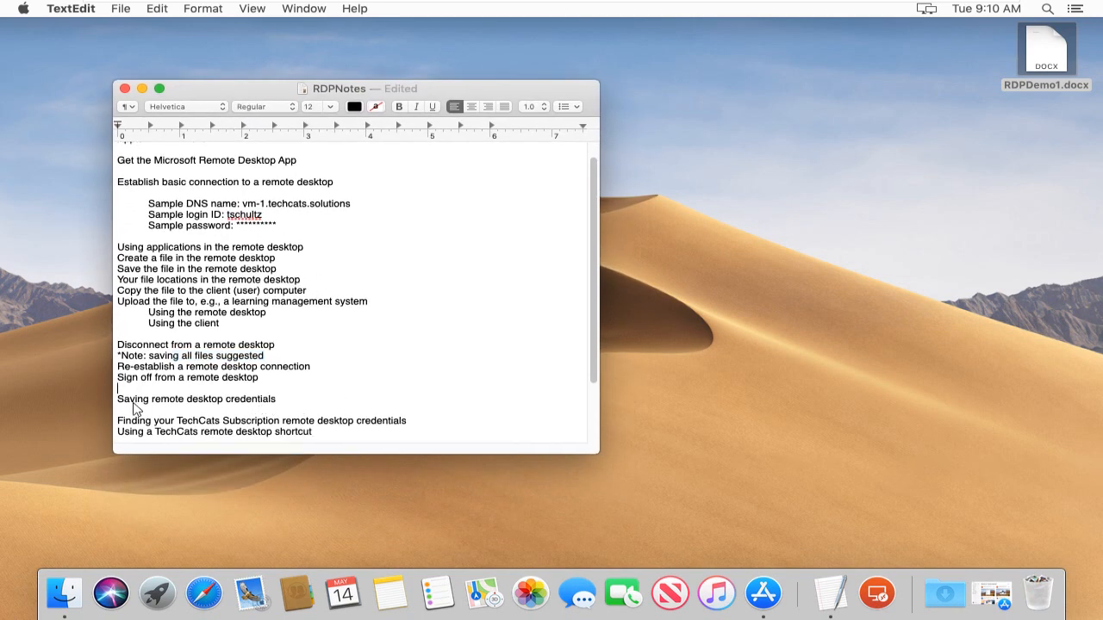
{"action": "left_click_drag", "start_coordinate": [129, 402], "coordinate": [287, 401]}
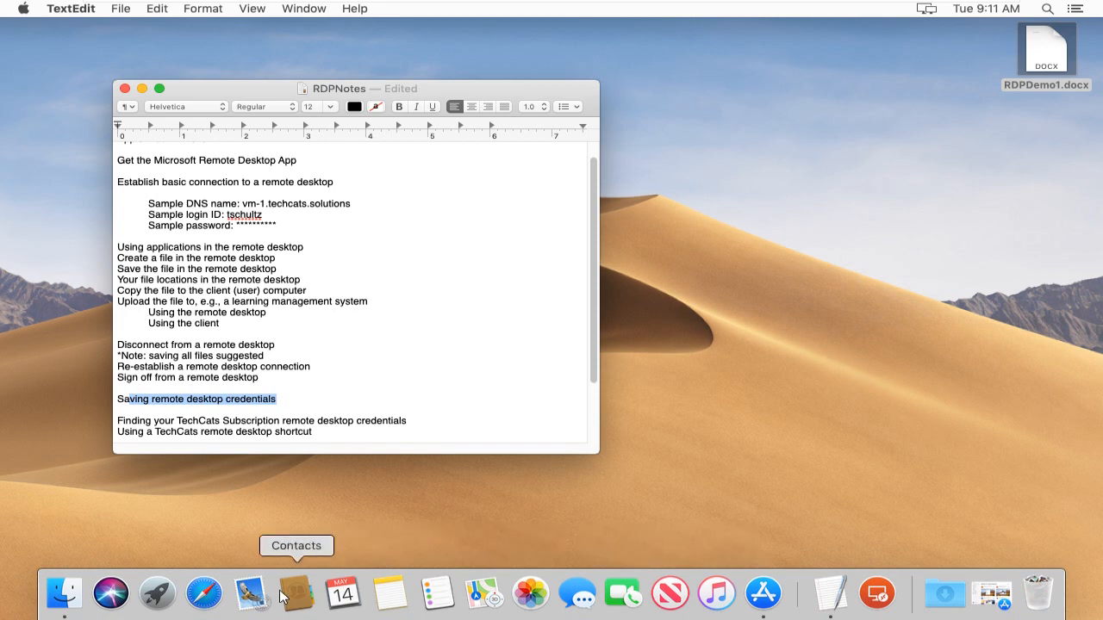
Step: Launch Safari and load the techcats.solutions home page
{"action": "left_click", "coordinate": [210, 599]}
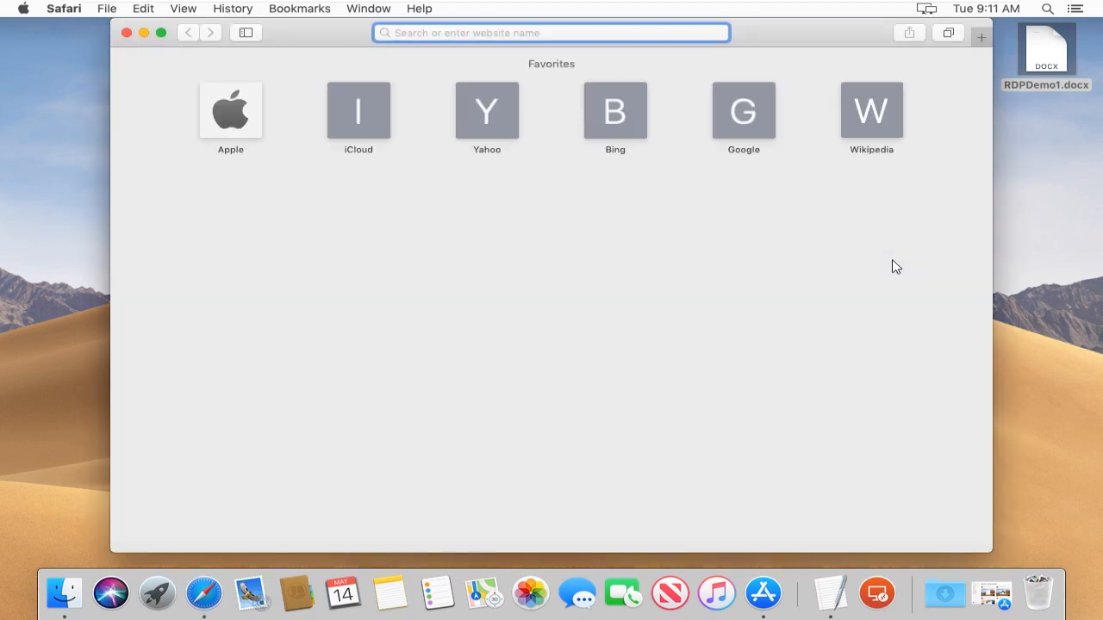
{"action": "type", "text": "jtech"}
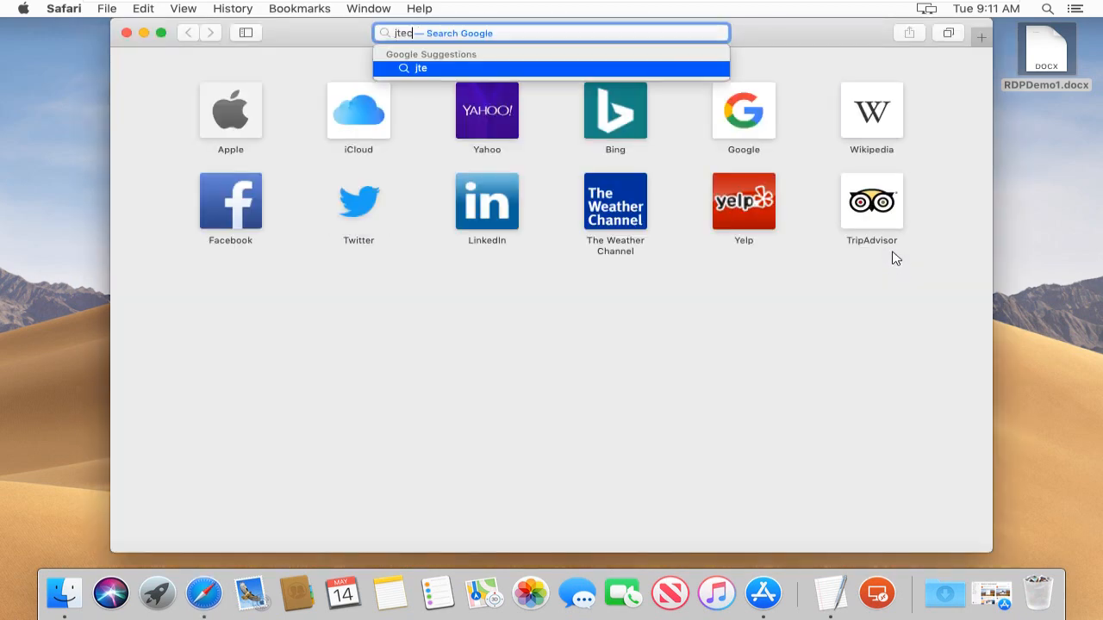
{"action": "key", "text": "BackSpace"}
{"action": "key", "text": "BackSpace"}
{"action": "key", "text": "BackSpace"}
{"action": "key", "text": "BackSpace"}
{"action": "key", "text": "BackSpace"}
{"action": "type", "text": "te"}
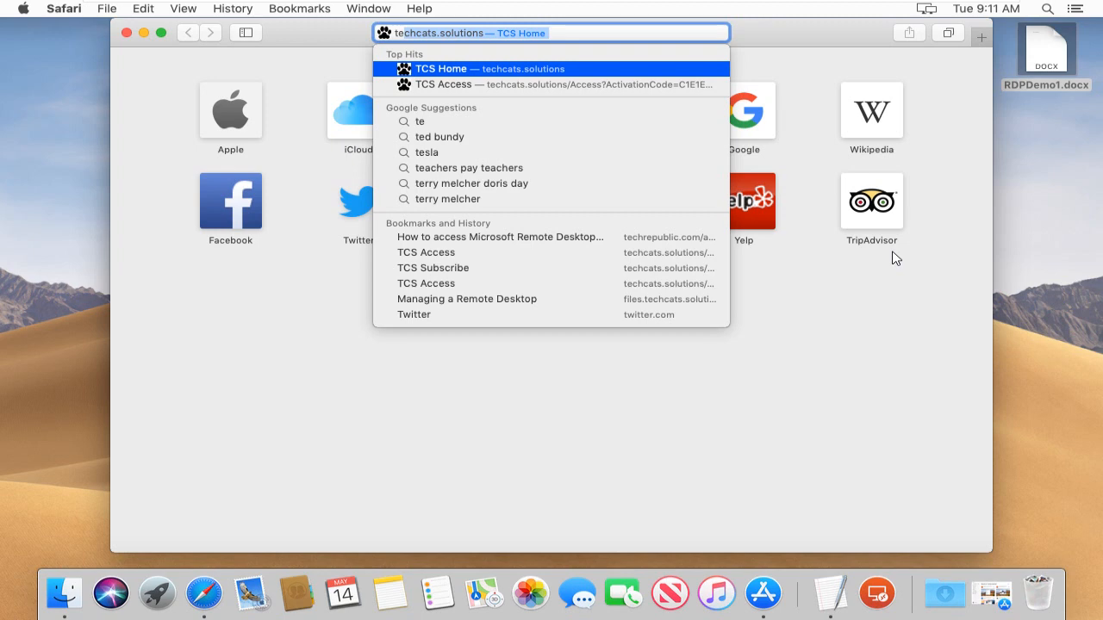
{"action": "key", "text": "Return"}
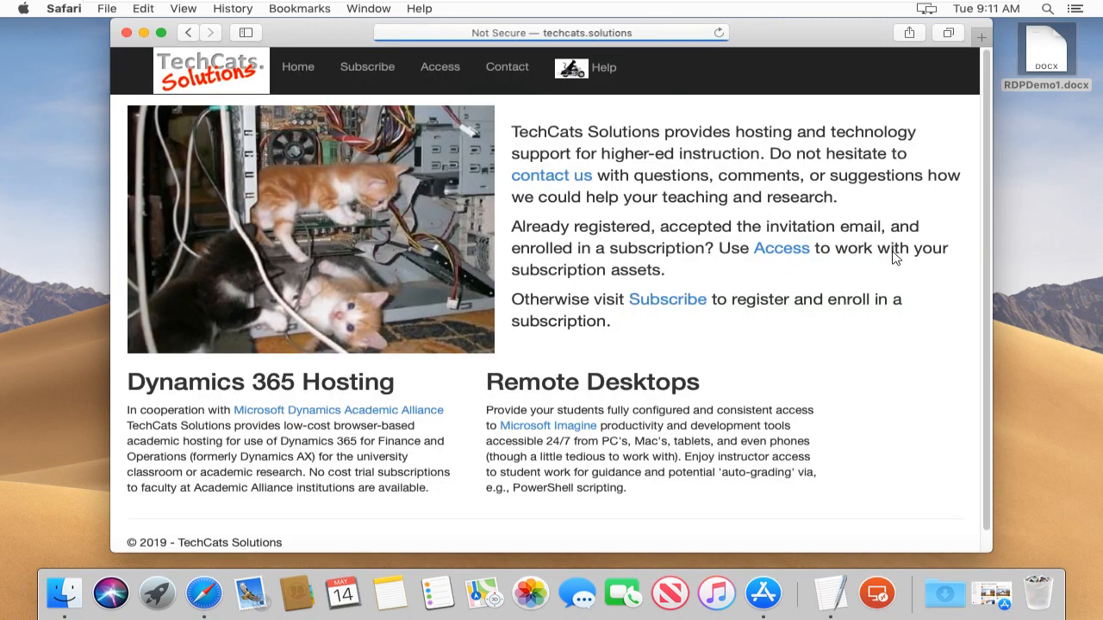
Step: On the Access page, enter the subscriber's e-mail address to bring up the matching subscription
{"action": "left_click", "coordinate": [435, 69]}
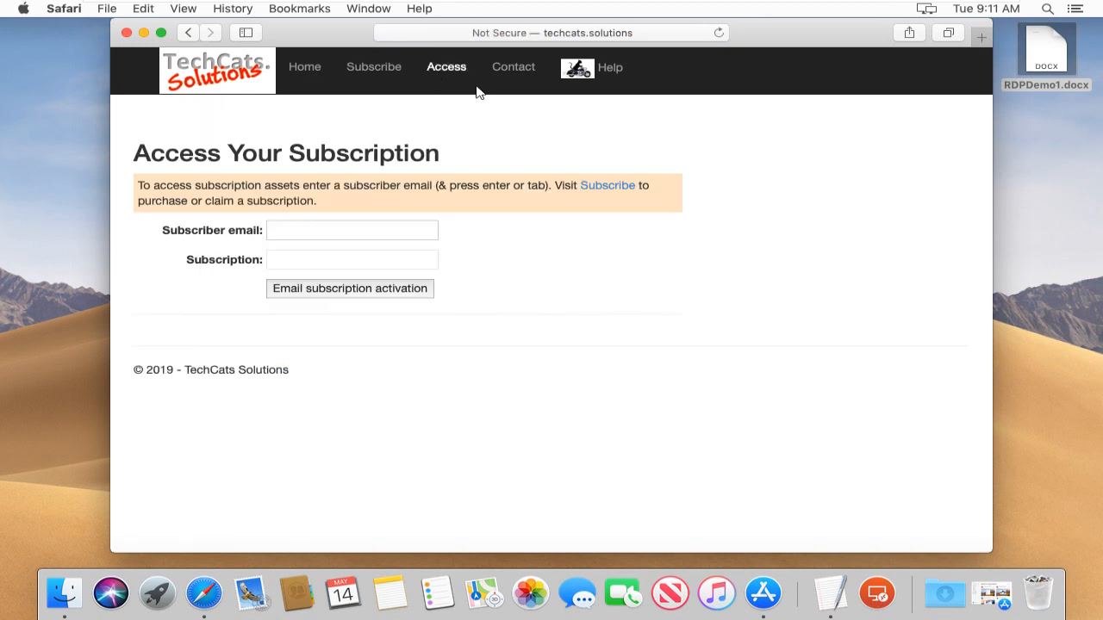
{"action": "left_click", "coordinate": [342, 236]}
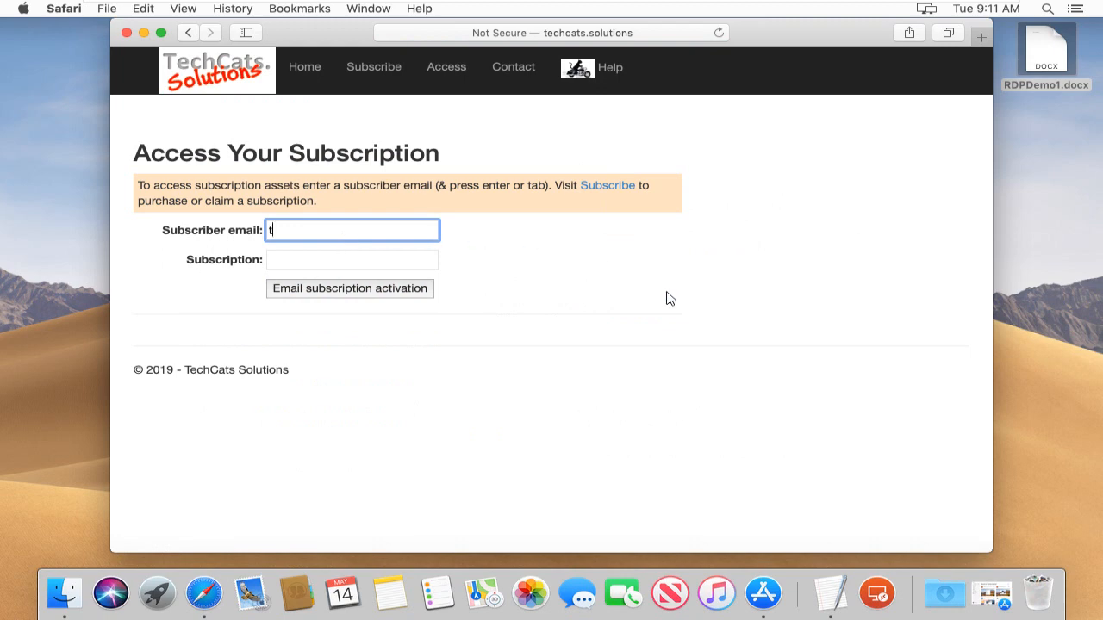
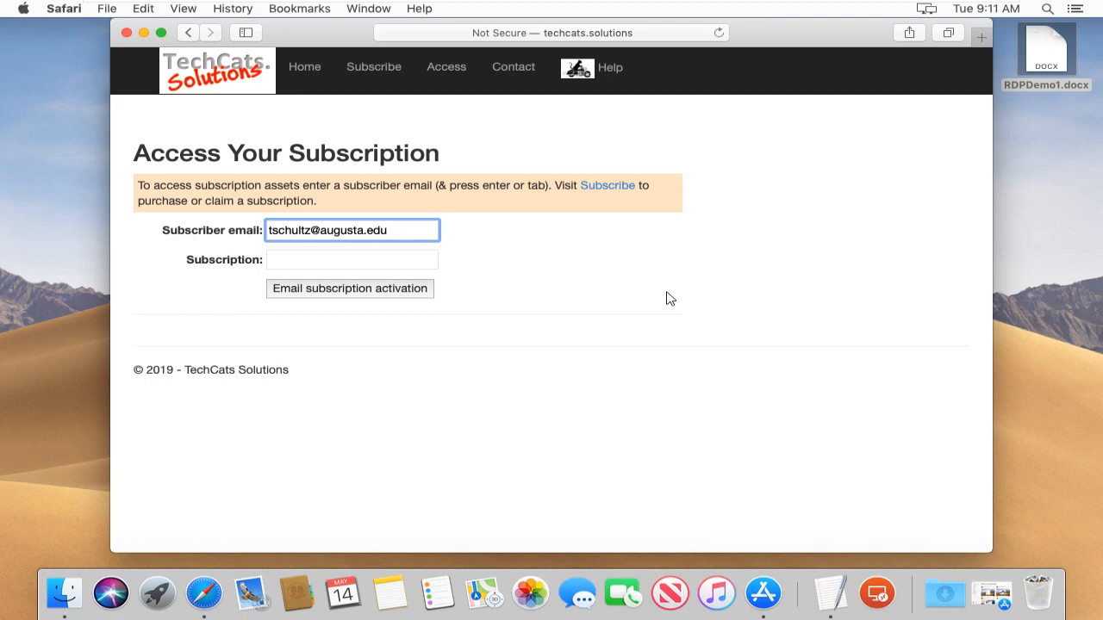
{"action": "left_click", "coordinate": [345, 296]}
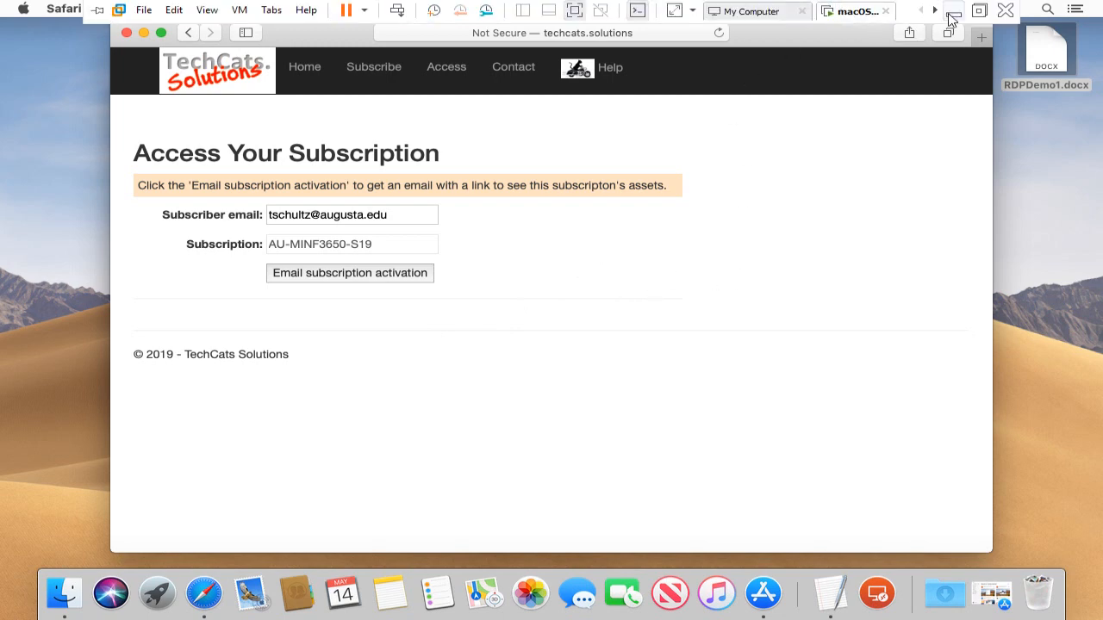
{"action": "left_click", "coordinate": [953, 12]}
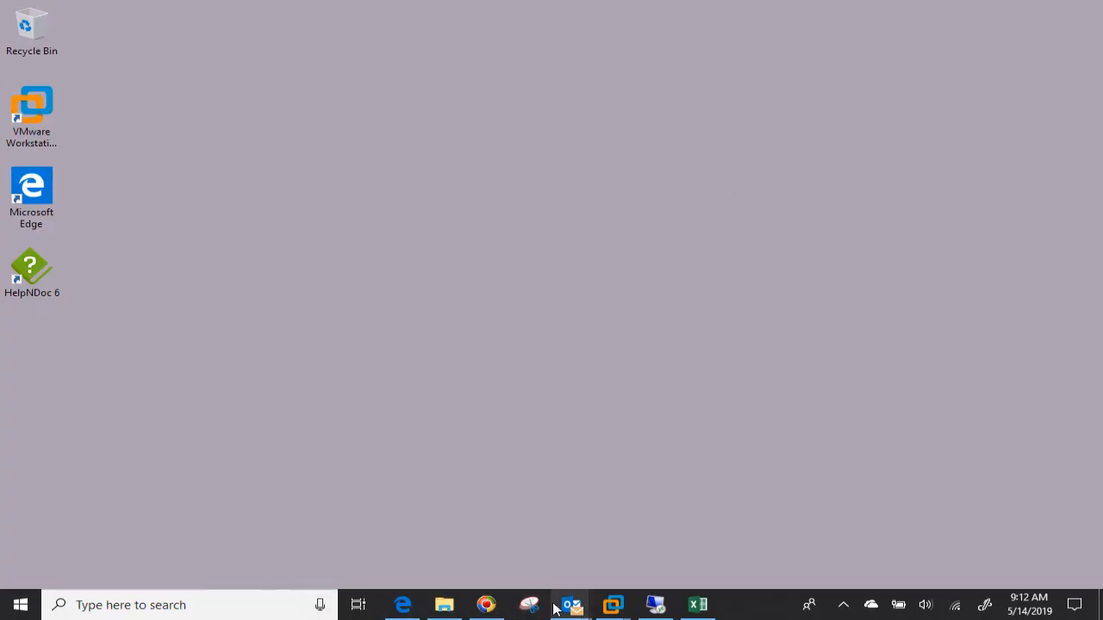
Step: Bring Outlook to the front and show the university account's Inbox
{"action": "mouse_move", "coordinate": [570, 603]}
{"action": "left_click", "coordinate": [497, 528]}
{"action": "left_click", "coordinate": [229, 356]}
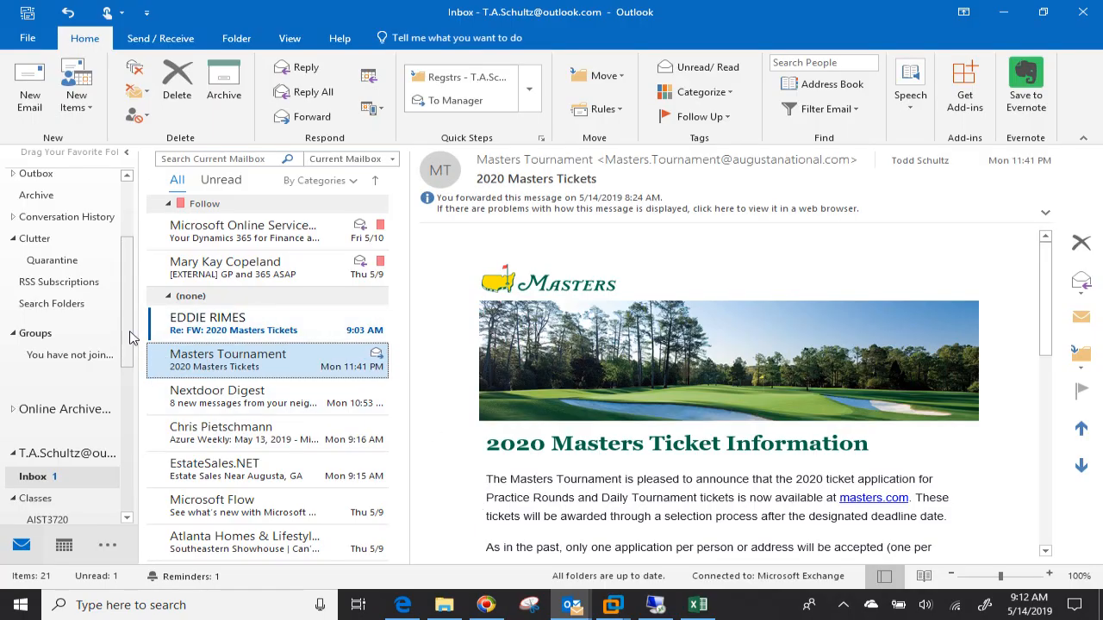
{"action": "scroll", "coordinate": [131, 233], "scroll_direction": "up", "scroll_amount": 3}
{"action": "left_click", "coordinate": [45, 216]}
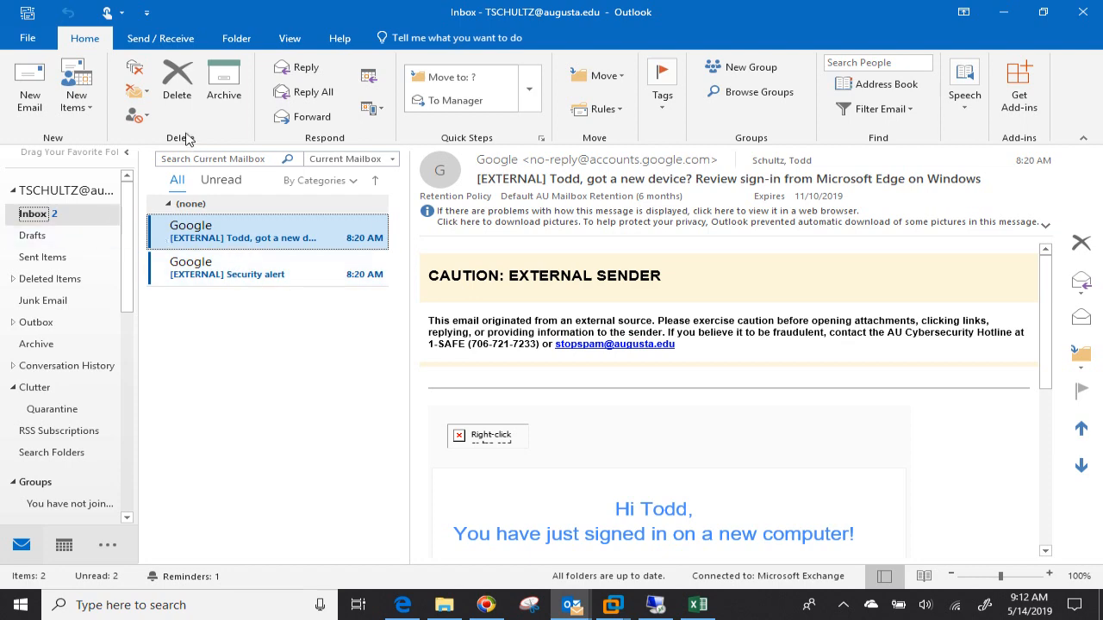
Step: Check the other account's Inbox, then review the Security alert and Google messages in the university Inbox
{"action": "scroll", "coordinate": [110, 349], "scroll_direction": "down", "scroll_amount": 5}
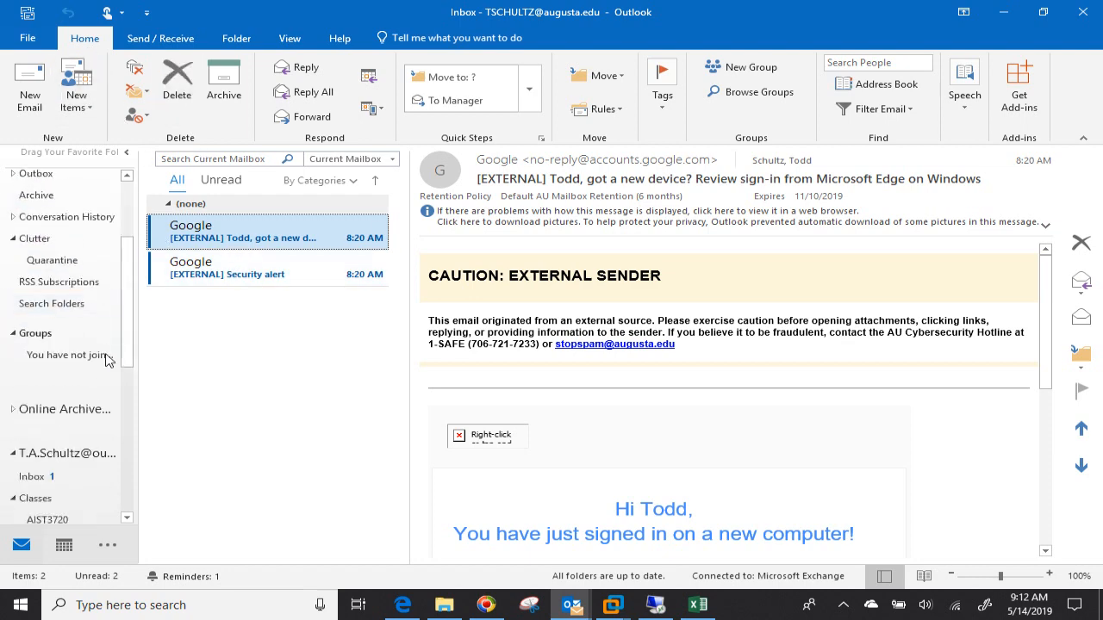
{"action": "left_click", "coordinate": [45, 331]}
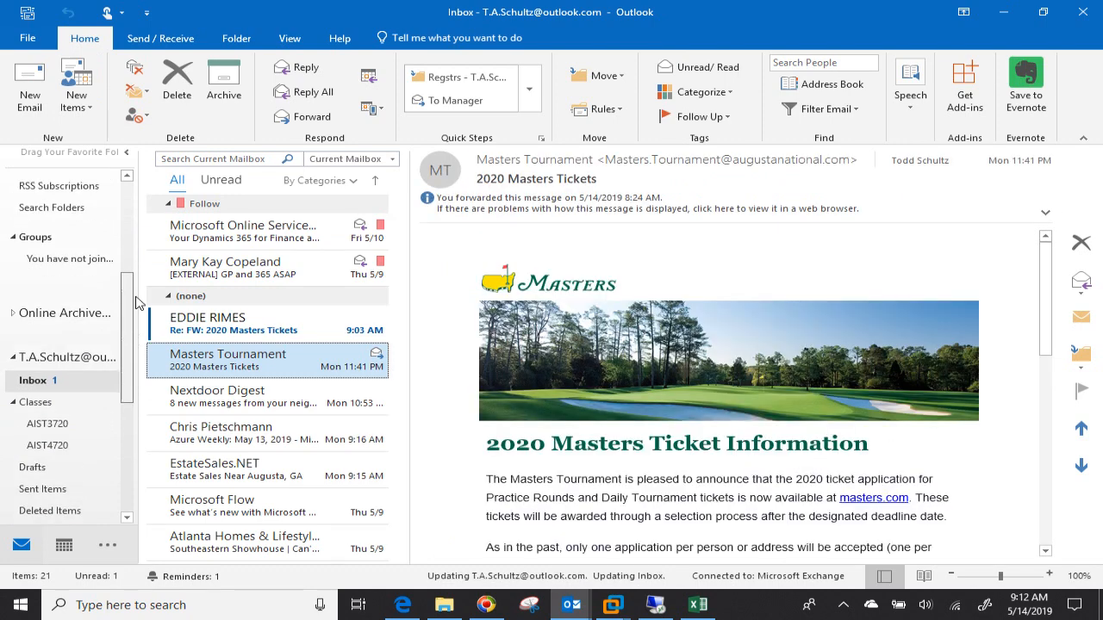
{"action": "left_click", "coordinate": [52, 216]}
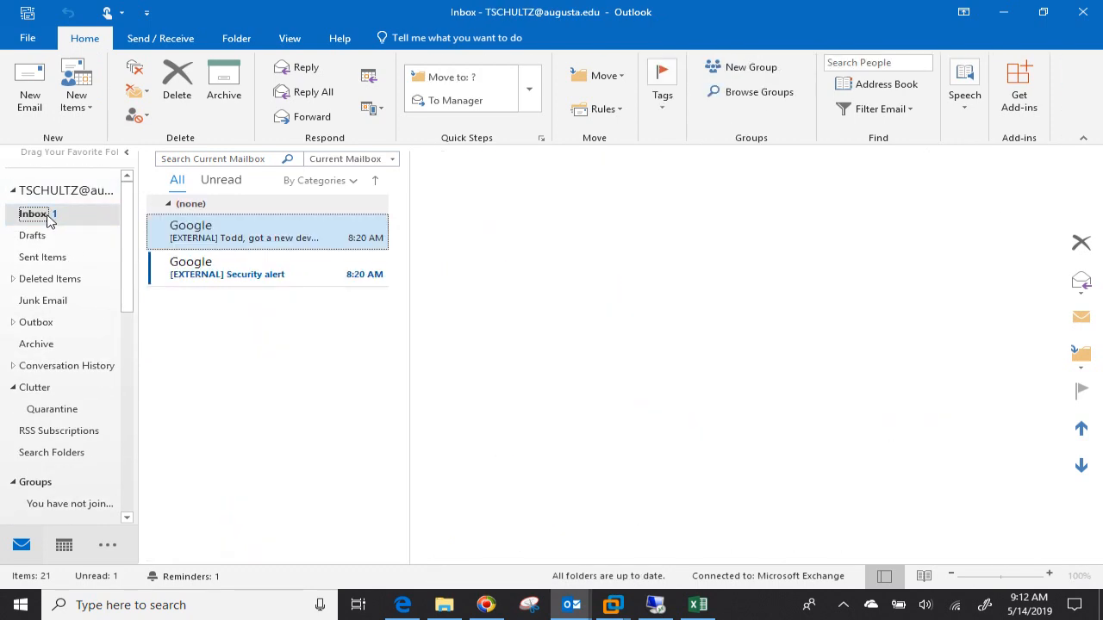
{"action": "left_click", "coordinate": [198, 267]}
{"action": "left_click", "coordinate": [186, 237]}
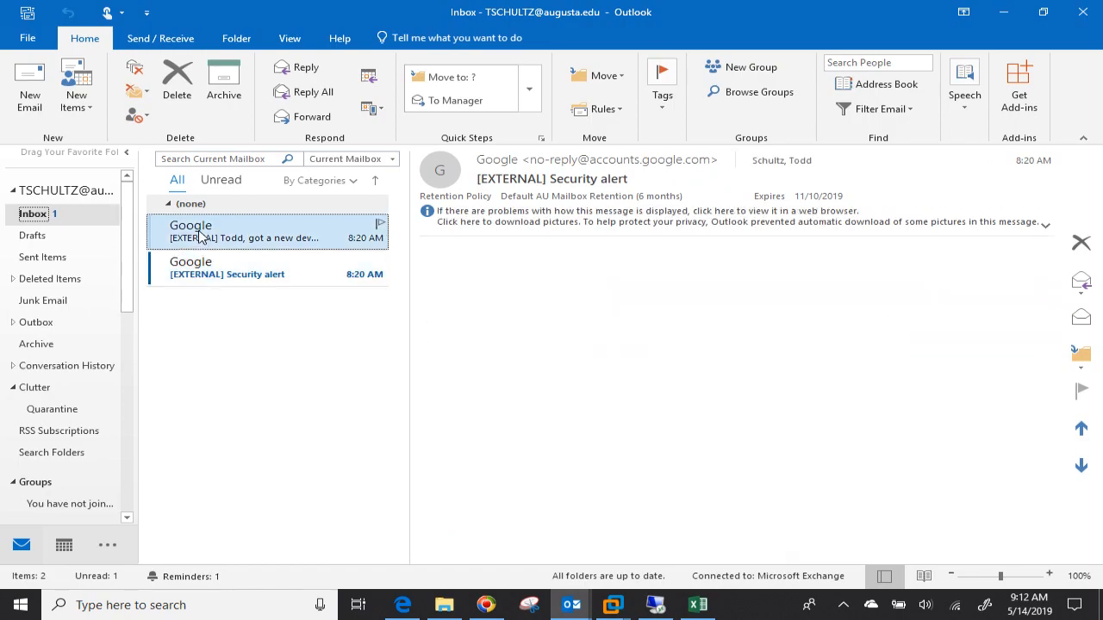
Step: Minimize the remote desktop session and switch back to the Mac virtual machine
{"action": "left_click", "coordinate": [654, 604]}
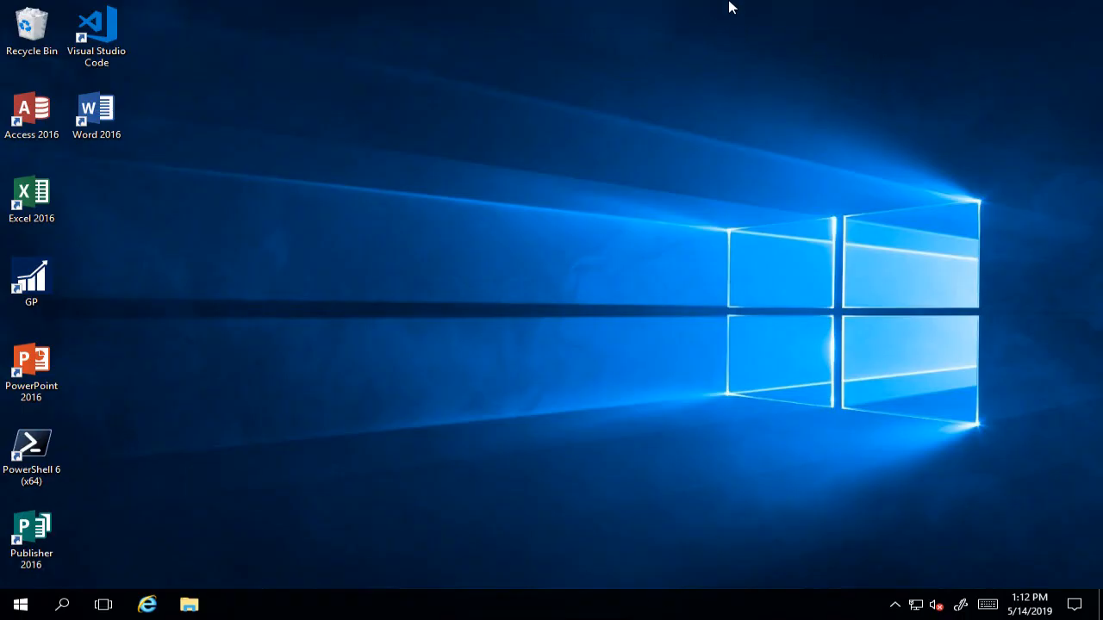
{"action": "left_click", "coordinate": [759, 11]}
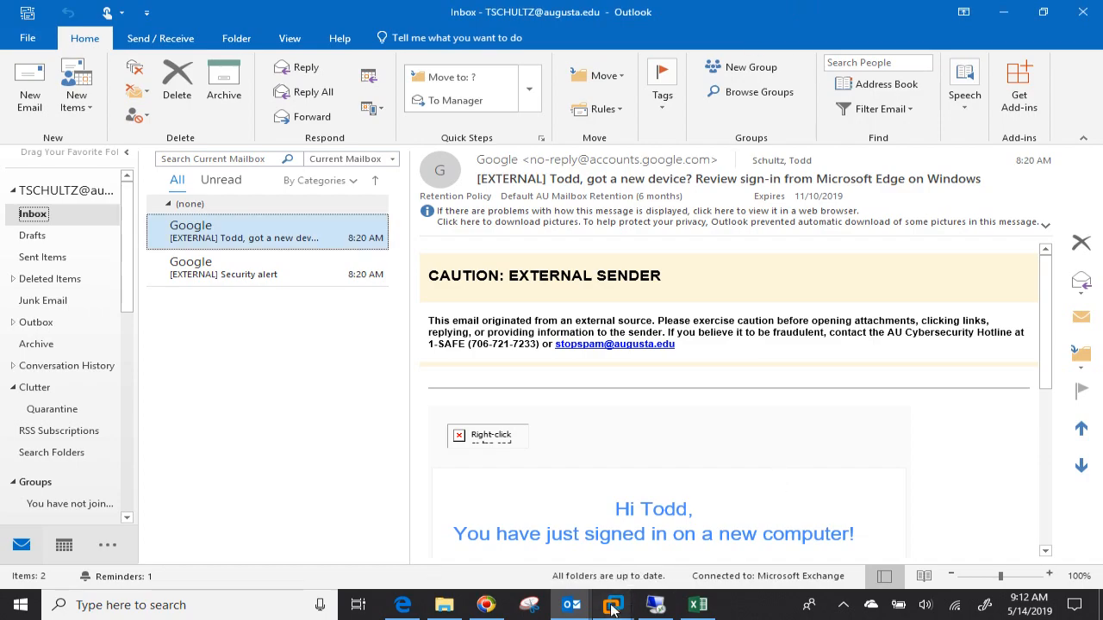
{"action": "mouse_move", "coordinate": [612, 606]}
{"action": "left_click", "coordinate": [710, 521]}
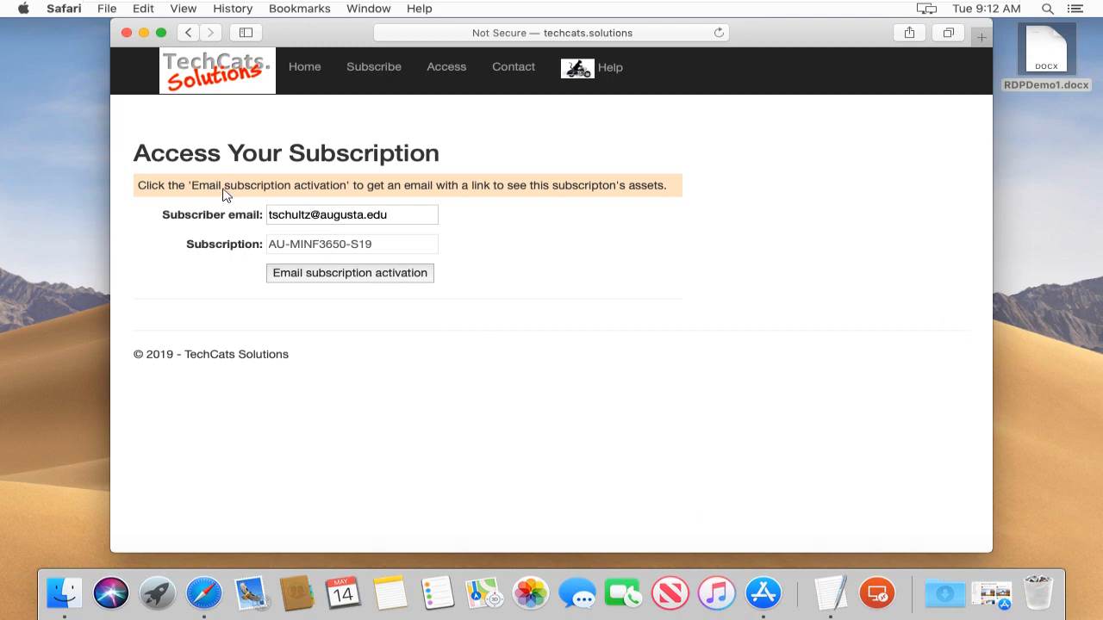
Step: Request the 'Email subscription activation' link for the subscriber
{"action": "left_click", "coordinate": [349, 280]}
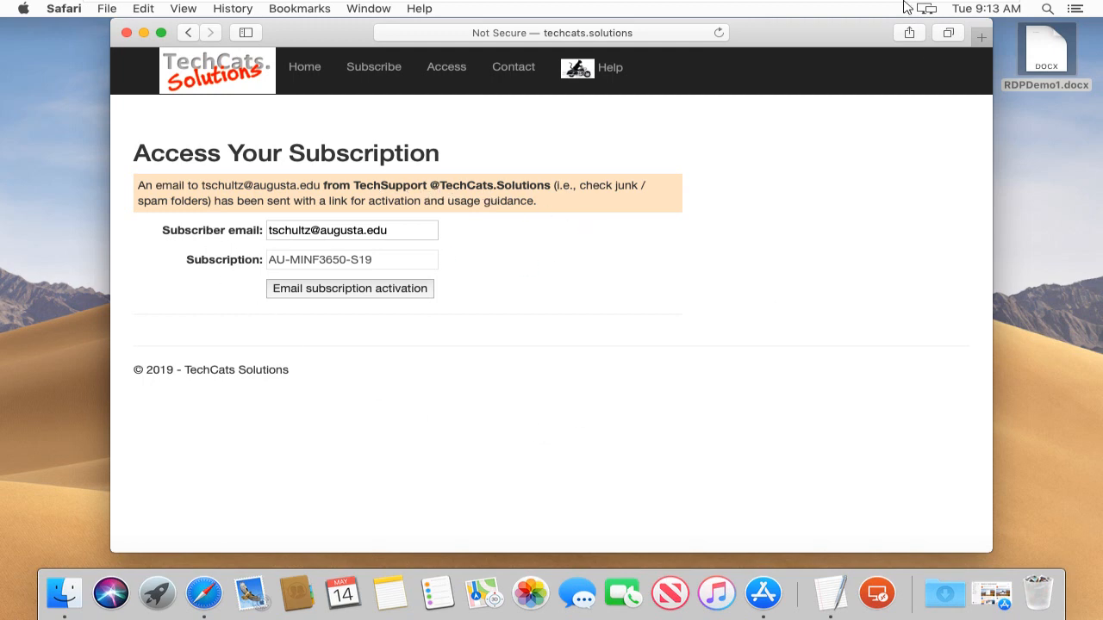
Step: Minimize the Mac VM and open the TechCats Subscription Access email in Outlook
{"action": "mouse_move", "coordinate": [801, 17]}
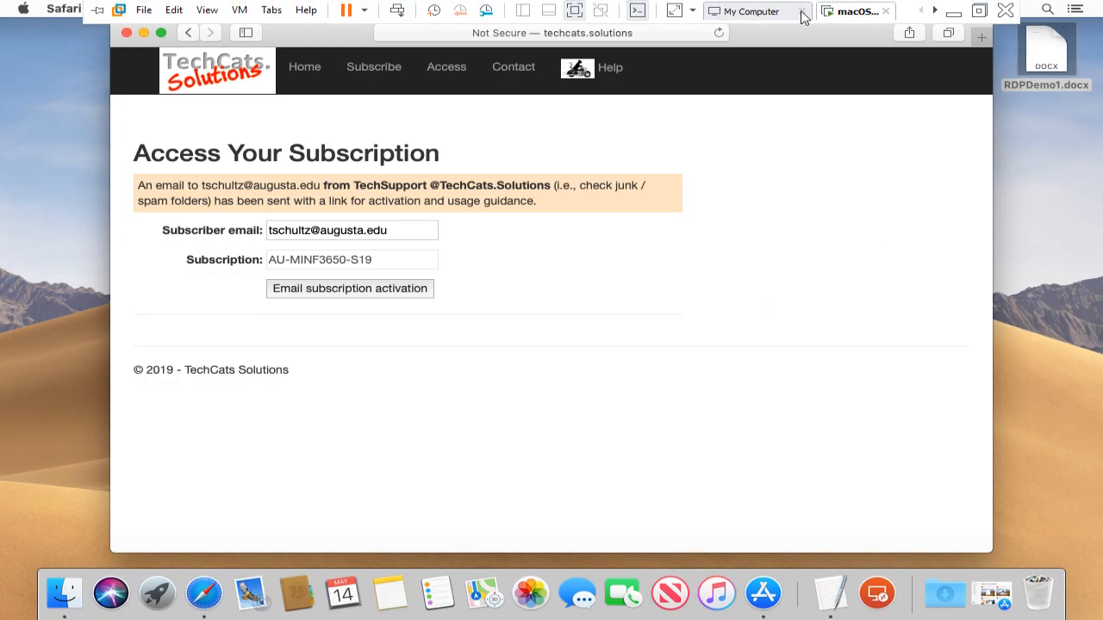
{"action": "left_click", "coordinate": [953, 10]}
{"action": "left_click", "coordinate": [293, 237]}
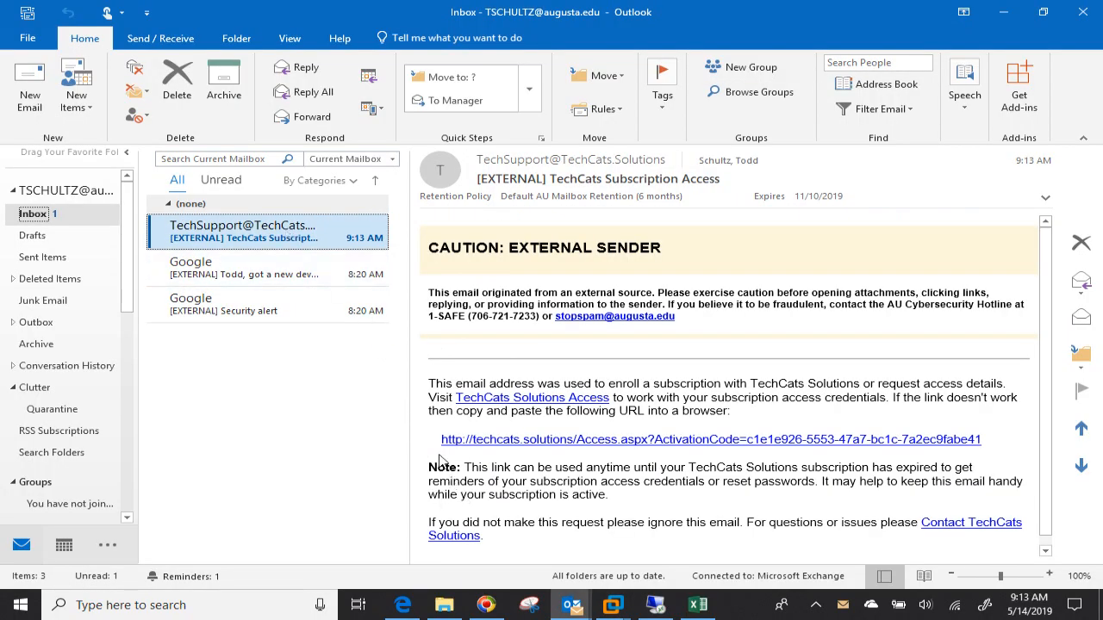
Step: Copy the activation link URL from the email and return to the Mac session
{"action": "left_click_drag", "start_coordinate": [440, 449], "coordinate": [987, 443]}
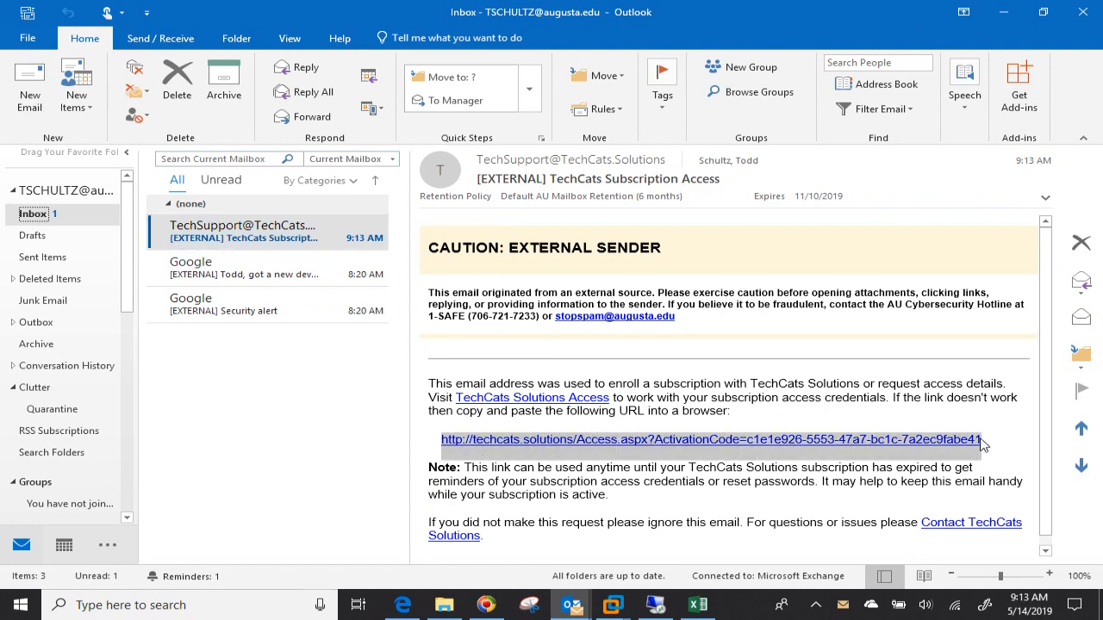
{"action": "right_click", "coordinate": [946, 442]}
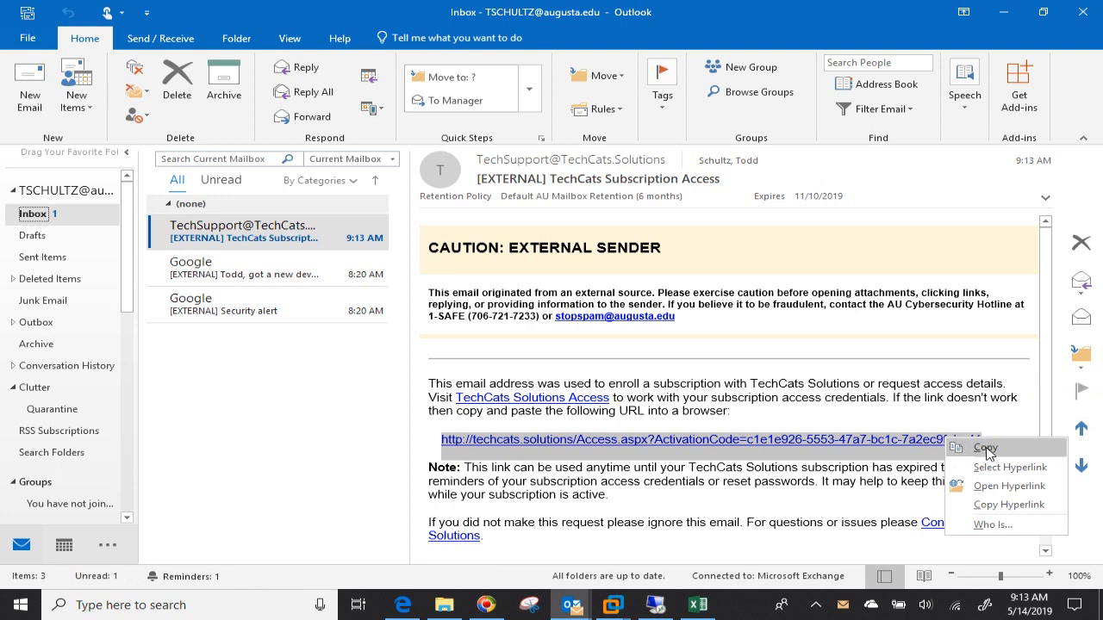
{"action": "left_click", "coordinate": [987, 449]}
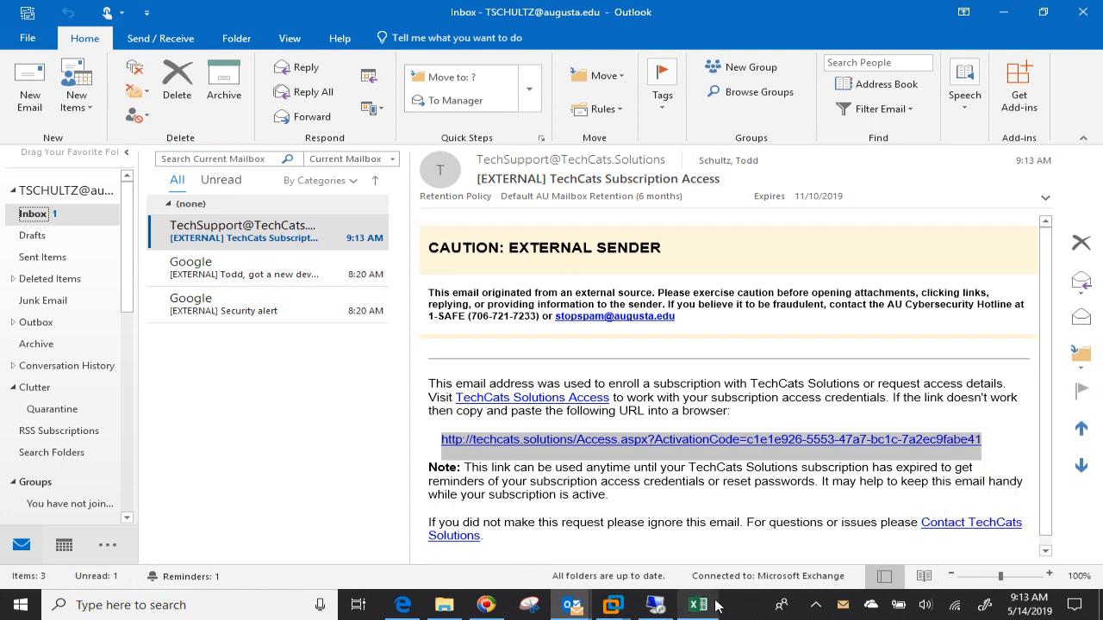
{"action": "mouse_move", "coordinate": [623, 610]}
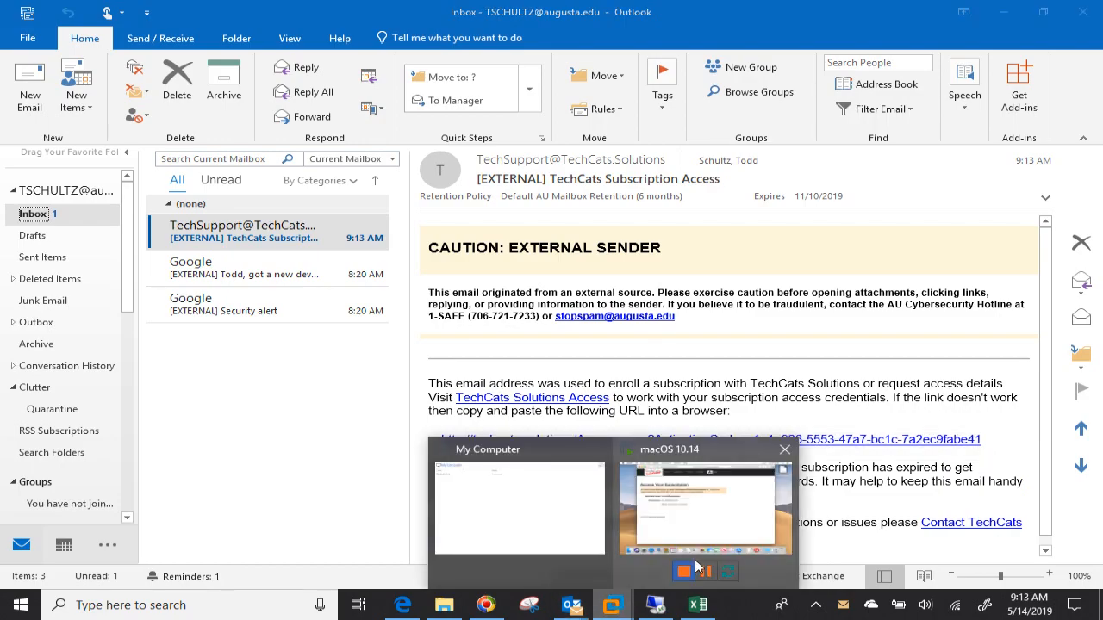
{"action": "left_click", "coordinate": [708, 530]}
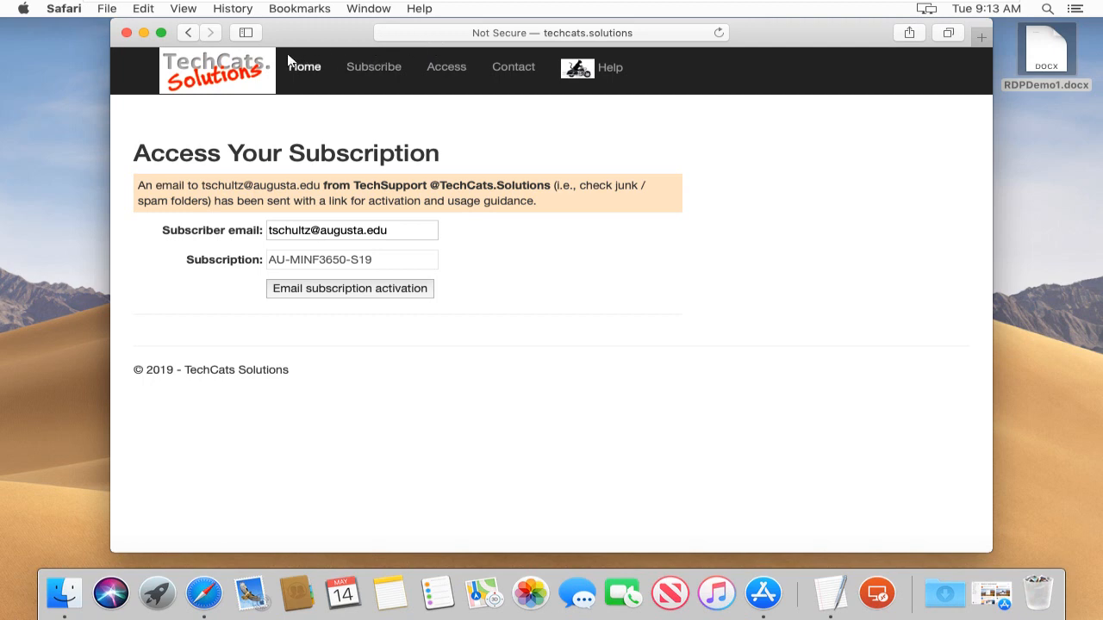
Step: Paste and go to the activation link, then select the remote DNS vm-1.techcats.solutions and login name
{"action": "right_click", "coordinate": [427, 35]}
{"action": "left_click", "coordinate": [450, 56]}
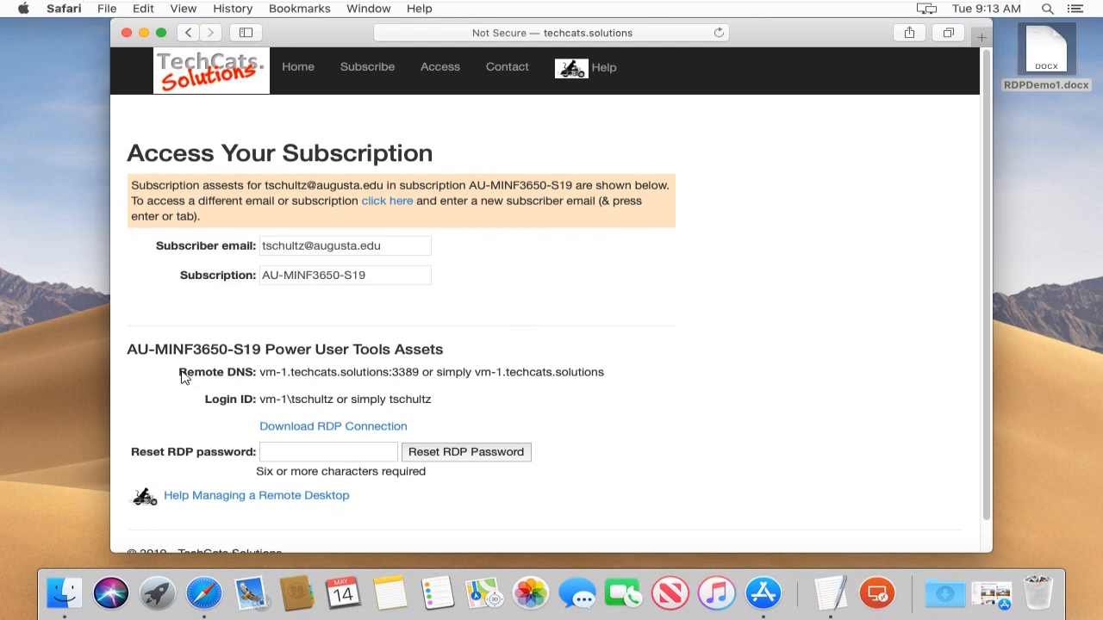
{"action": "left_click_drag", "start_coordinate": [179, 372], "coordinate": [252, 381]}
{"action": "left_click_drag", "start_coordinate": [481, 374], "coordinate": [613, 377]}
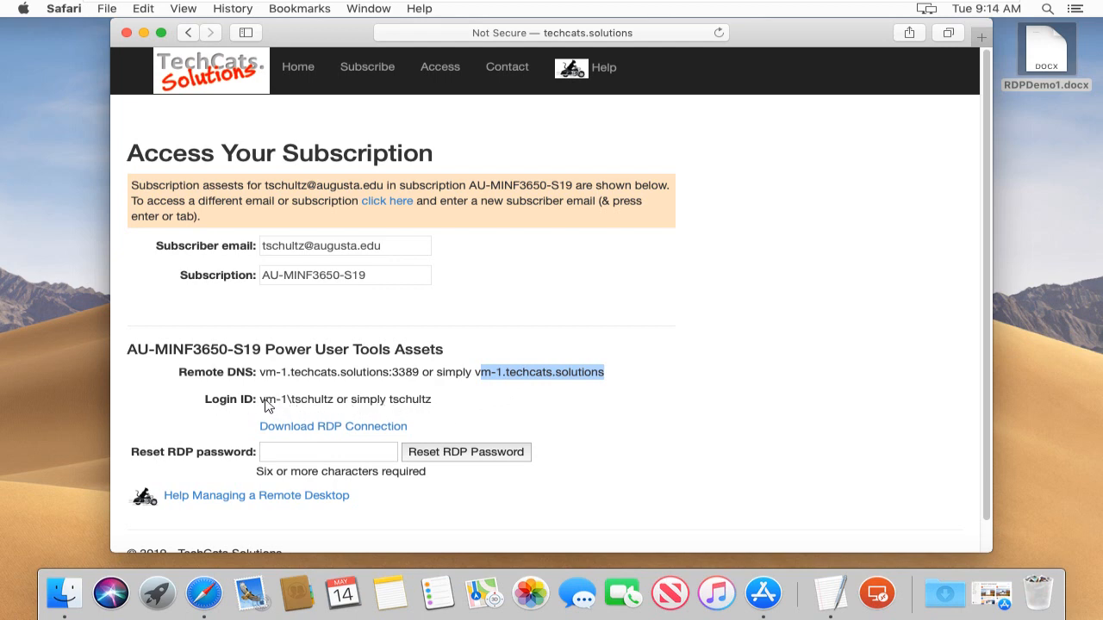
{"action": "left_click_drag", "start_coordinate": [261, 402], "coordinate": [292, 402]}
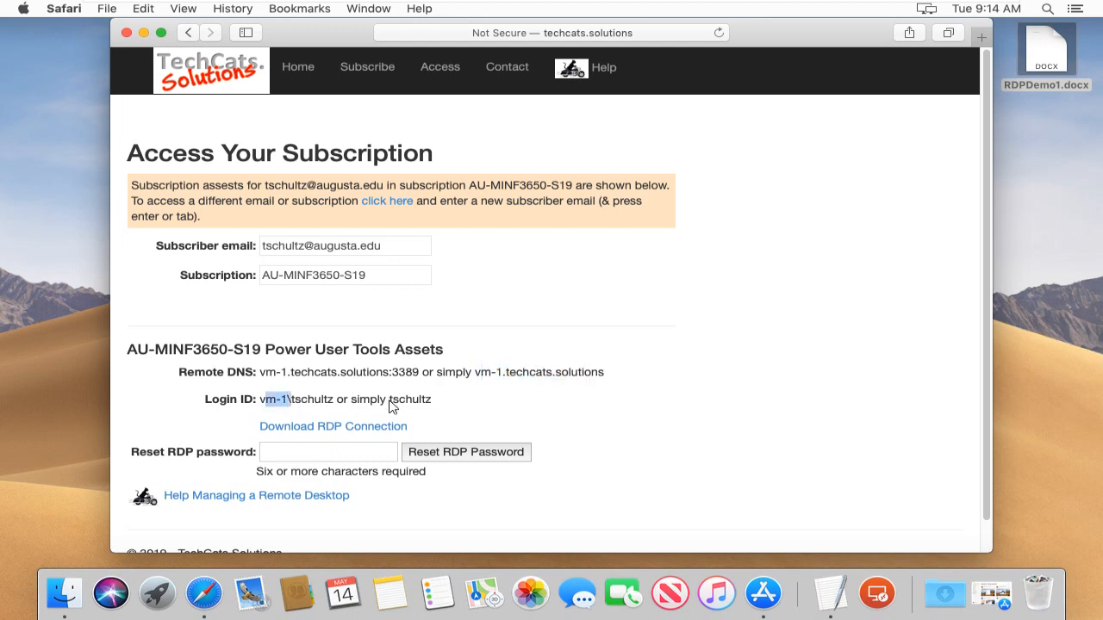
{"action": "left_click_drag", "start_coordinate": [389, 407], "coordinate": [434, 411]}
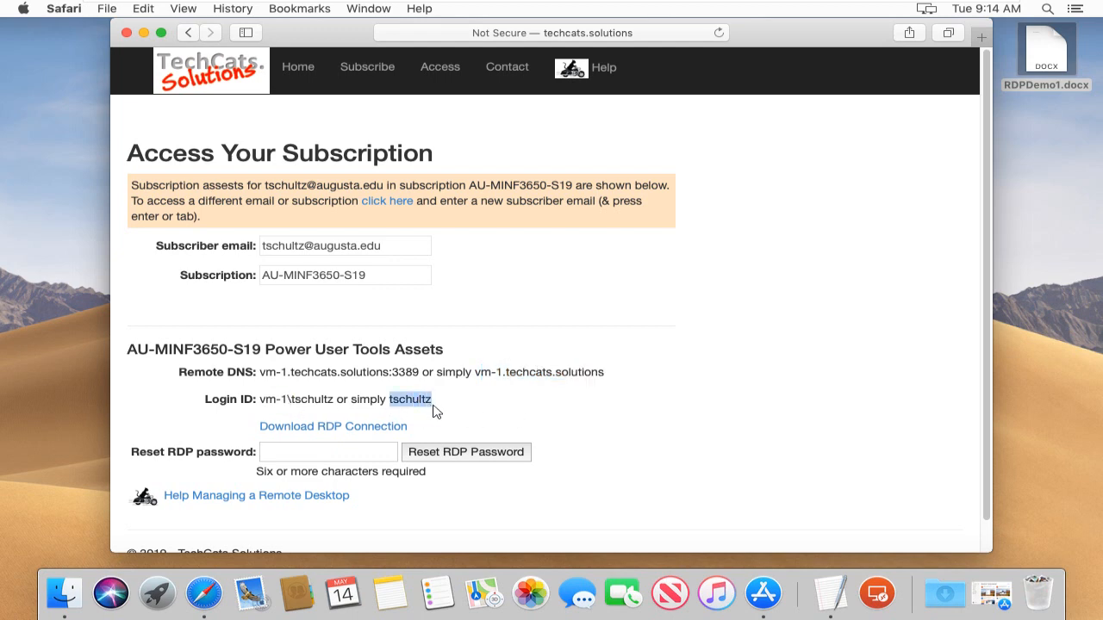
Step: Enter a new RDP password and reset it
{"action": "left_click", "coordinate": [372, 455]}
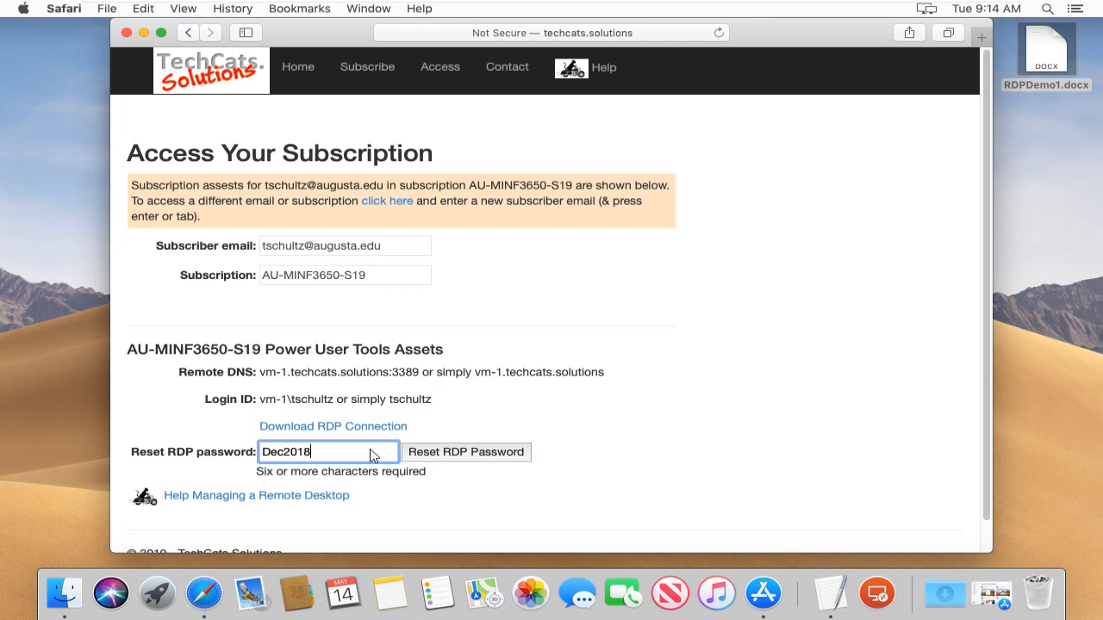
{"action": "left_click", "coordinate": [454, 456]}
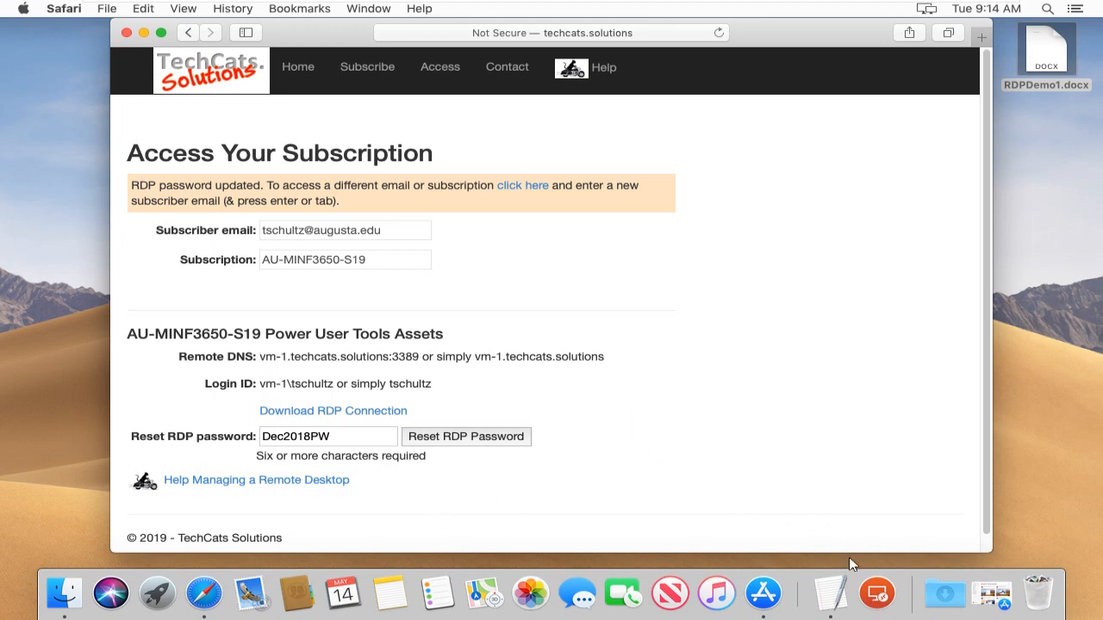
Step: Download the RDP connection and open DownloadRdp.rdp from Downloads in Microsoft Remote Desktop
{"action": "left_click", "coordinate": [359, 414]}
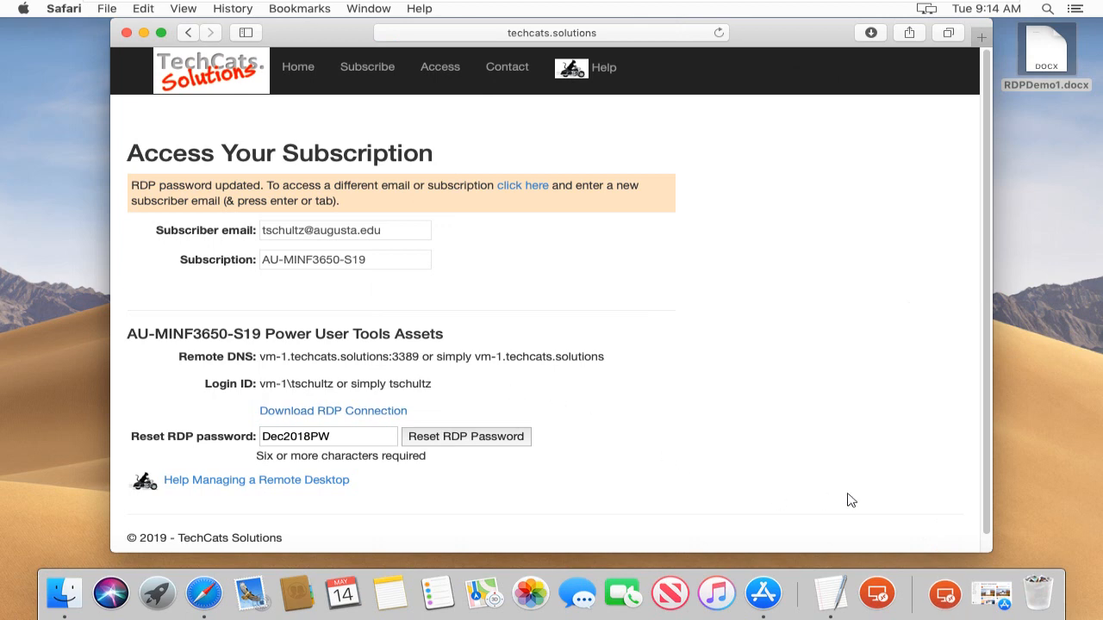
{"action": "left_click", "coordinate": [945, 597]}
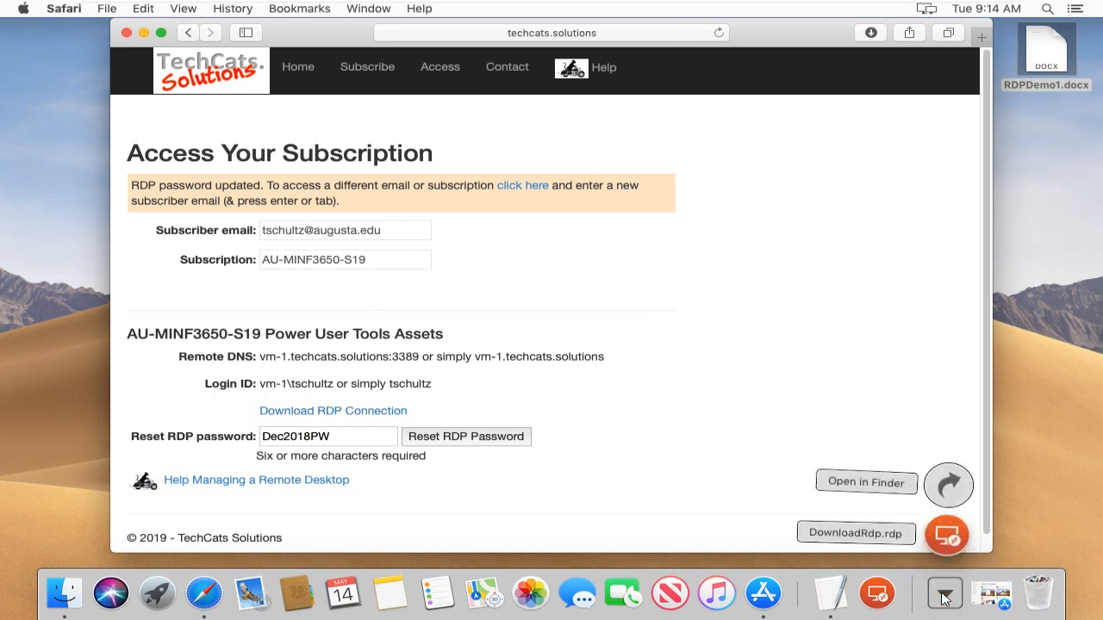
{"action": "left_click", "coordinate": [870, 536]}
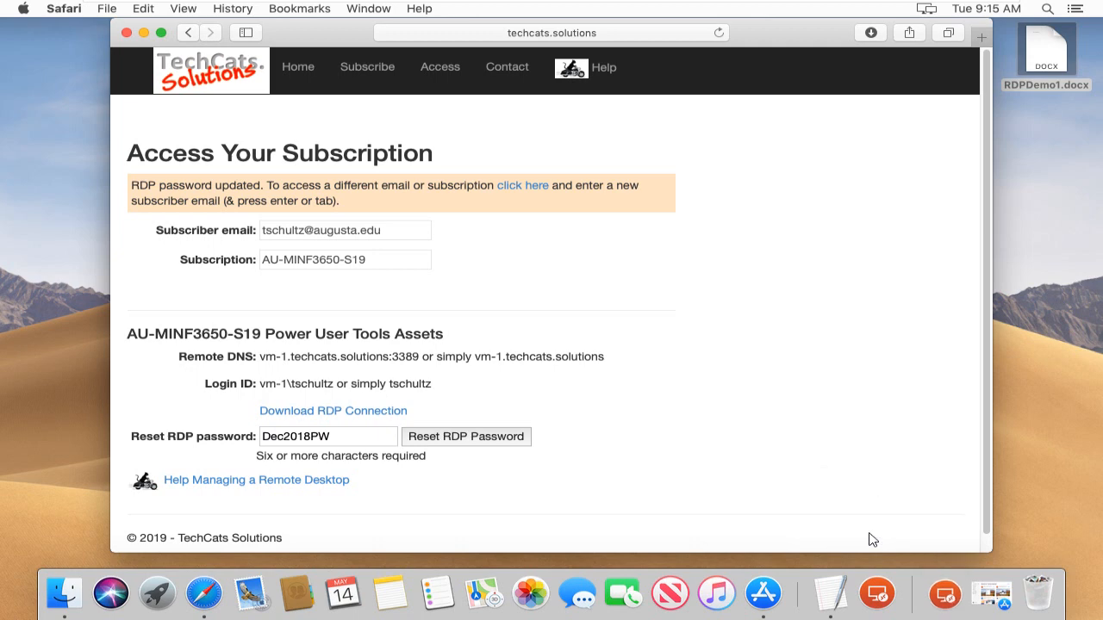
{"action": "left_click", "coordinate": [945, 596]}
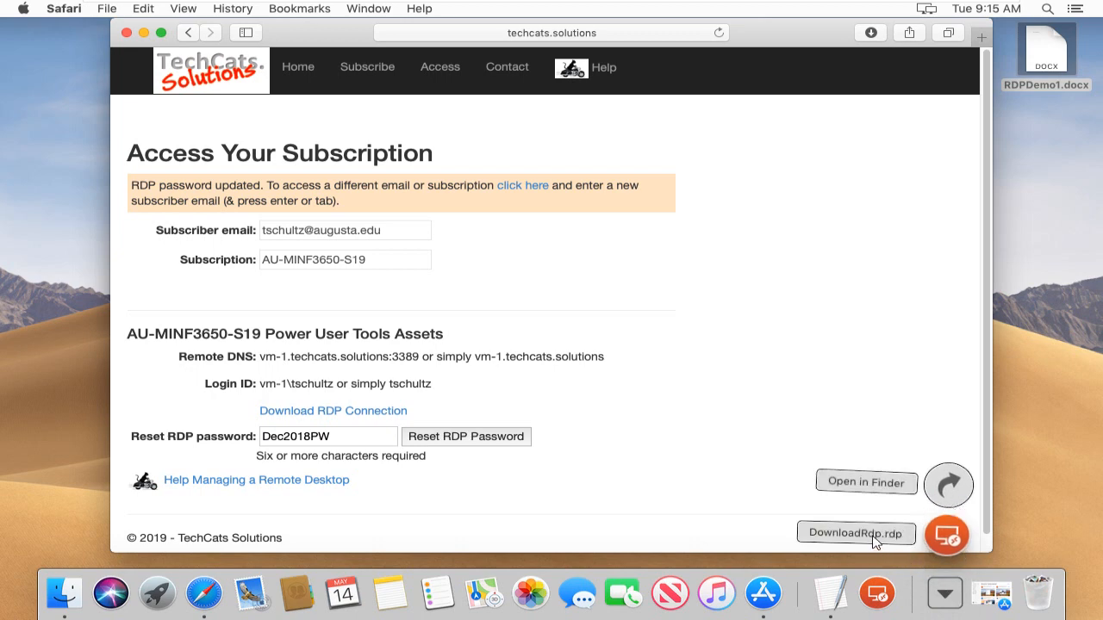
{"action": "left_click", "coordinate": [874, 540]}
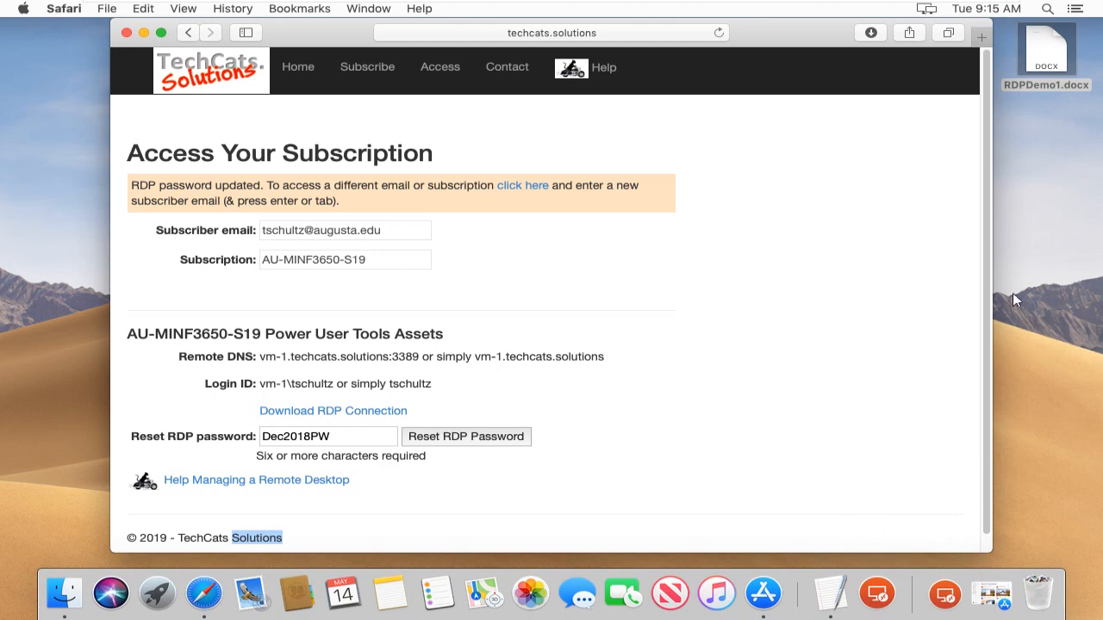
{"action": "left_click", "coordinate": [948, 597]}
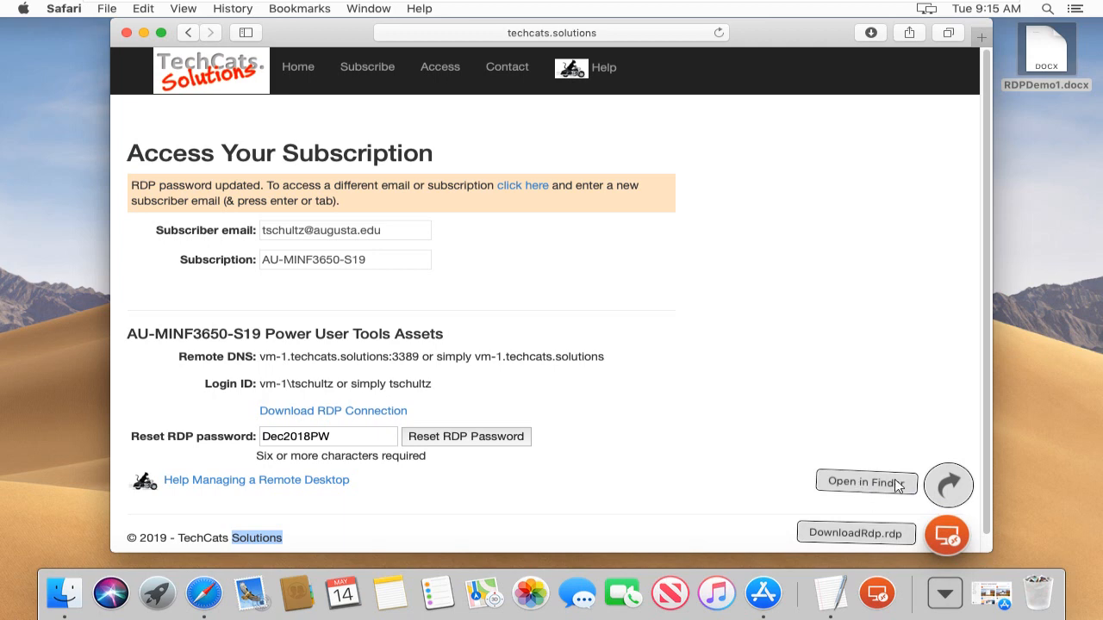
{"action": "left_click", "coordinate": [951, 546]}
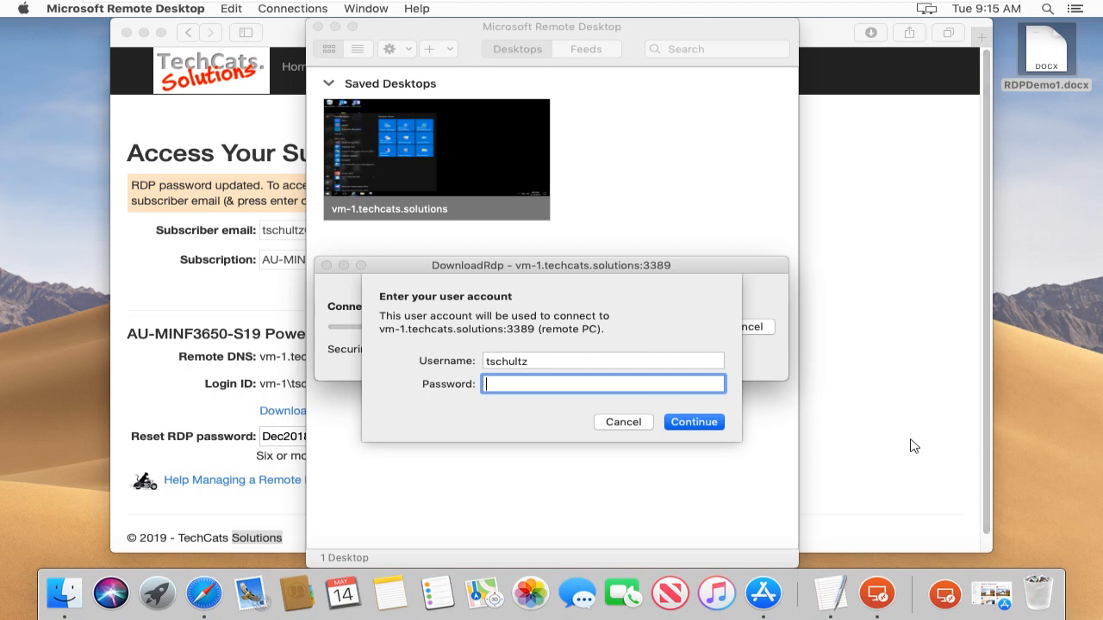
Step: Connect to vm-1.techcats.solutions with the account password, then sign out from the remote Start menu
{"action": "mouse_move", "coordinate": [461, 166]}
{"action": "key", "text": "Return"}
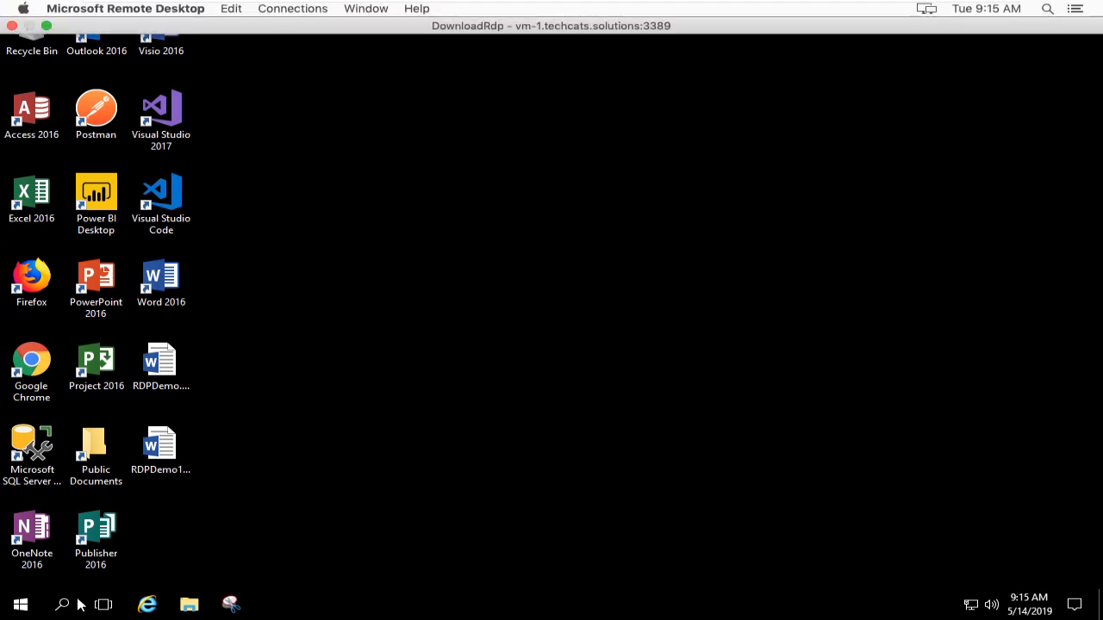
{"action": "left_click", "coordinate": [22, 606]}
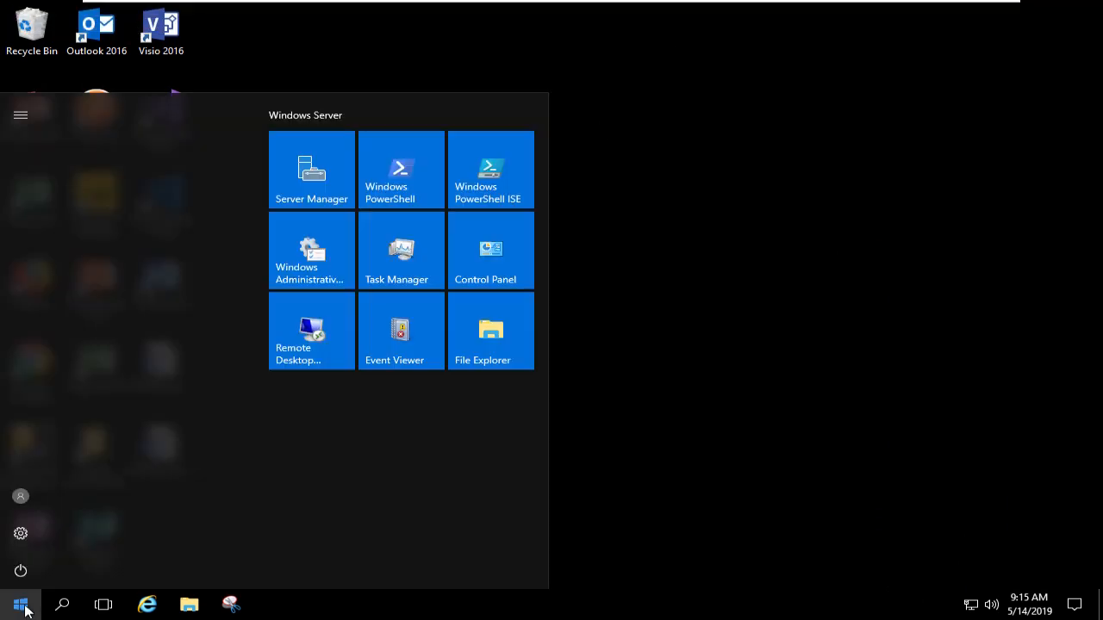
{"action": "left_click", "coordinate": [20, 498]}
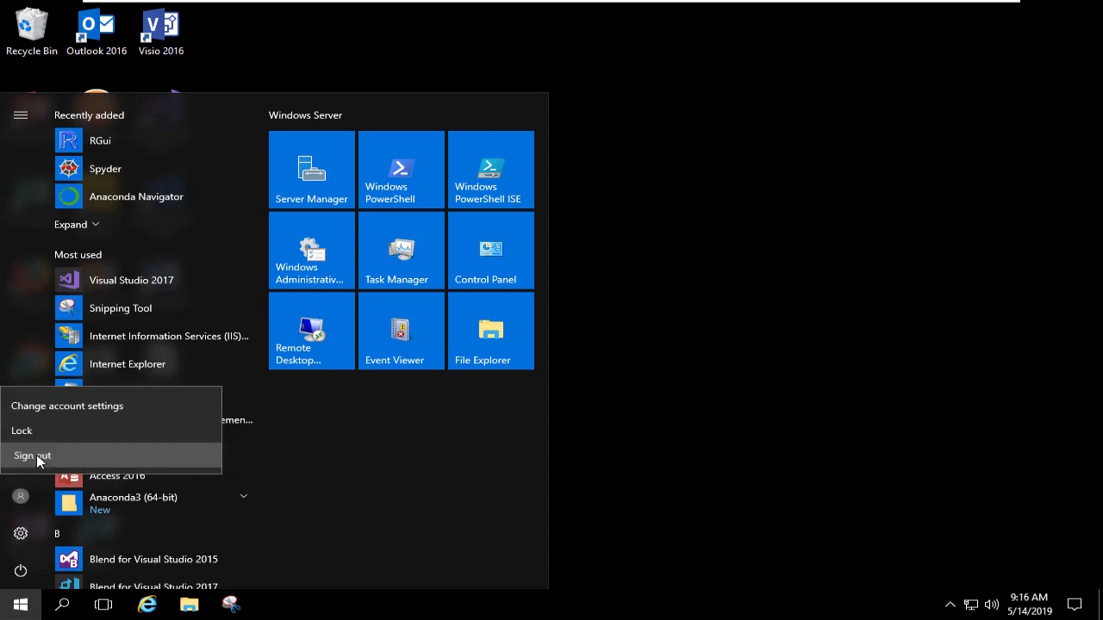
{"action": "left_click", "coordinate": [36, 455]}
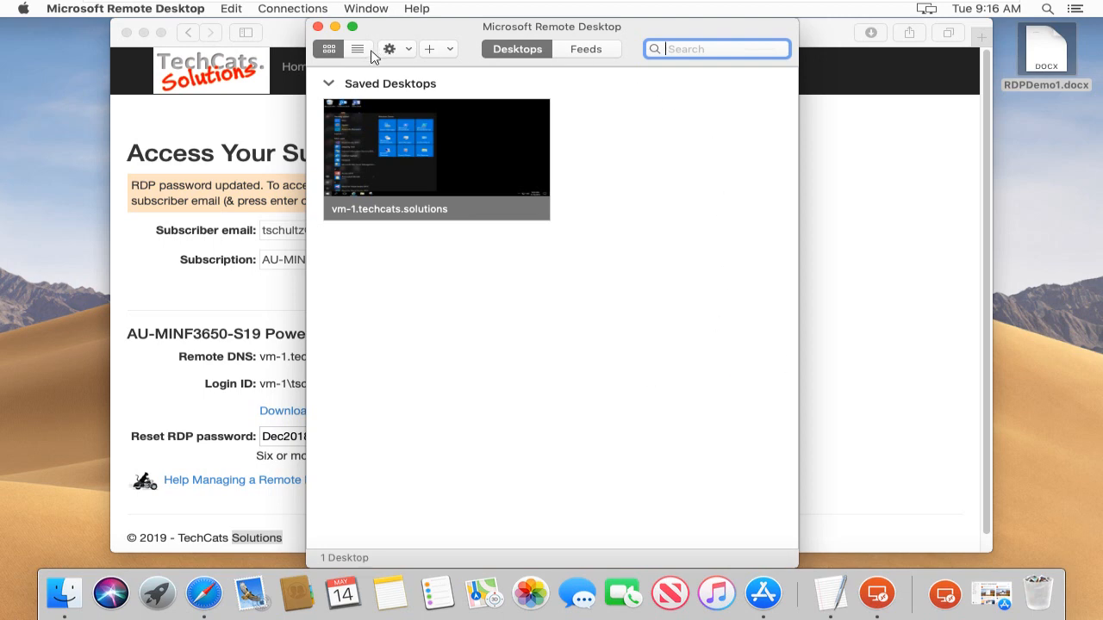
Step: Minimize Remote Desktop, close the TechCats Safari window and start a new Safari window
{"action": "left_click", "coordinate": [335, 26]}
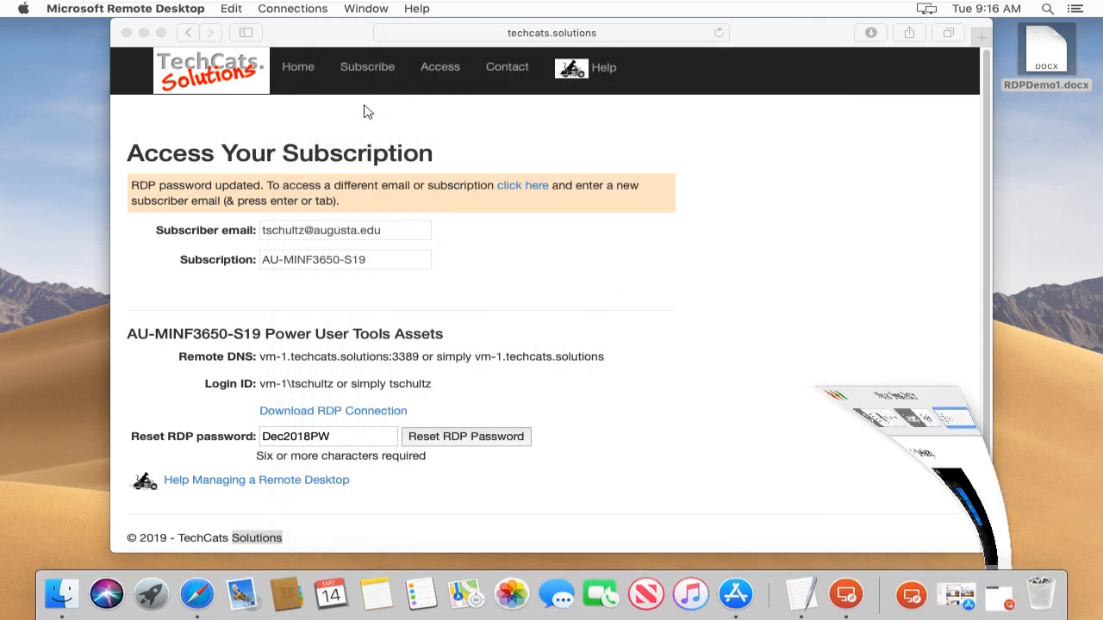
{"action": "left_click", "coordinate": [126, 33]}
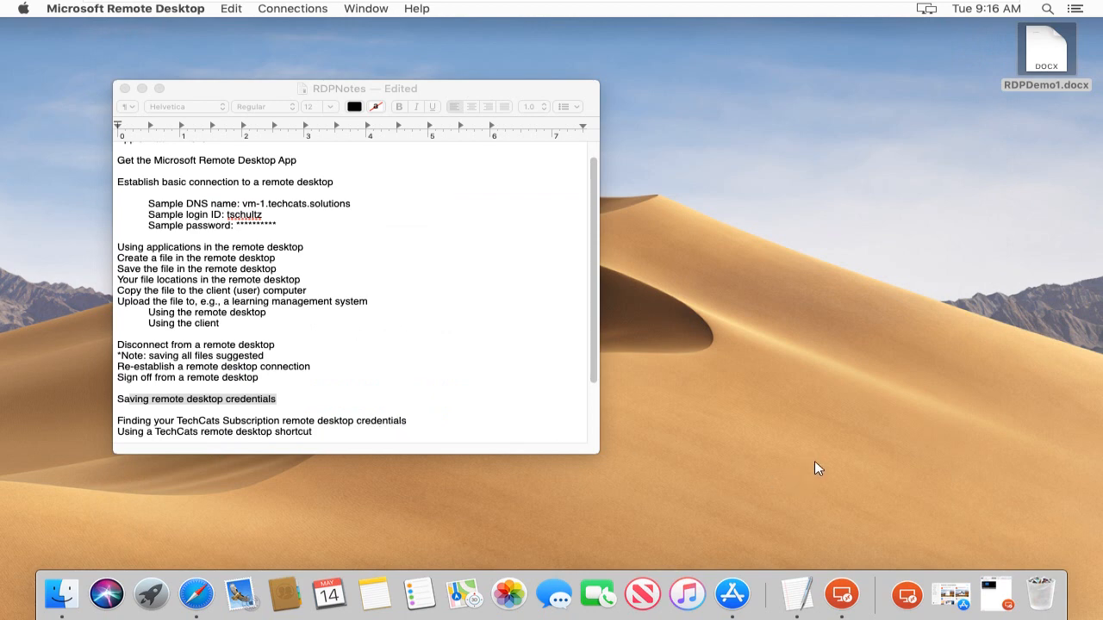
{"action": "left_click", "coordinate": [197, 595]}
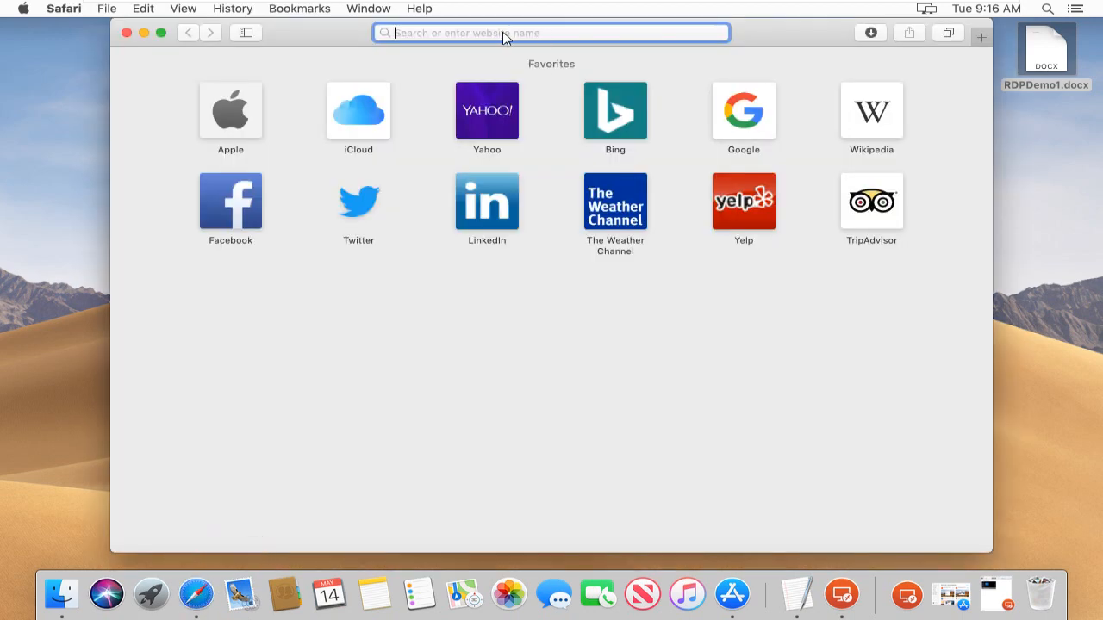
Step: Load techcats.solutions, open its Contact page, then minimize the Mac VM
{"action": "type", "text": "tech"}
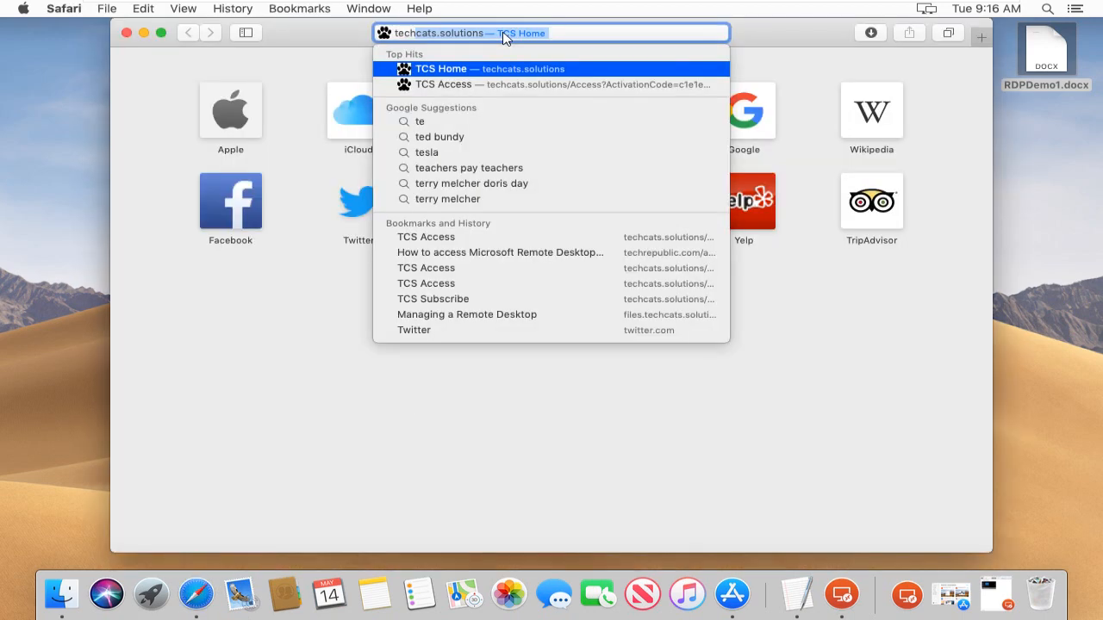
{"action": "key", "text": "Return"}
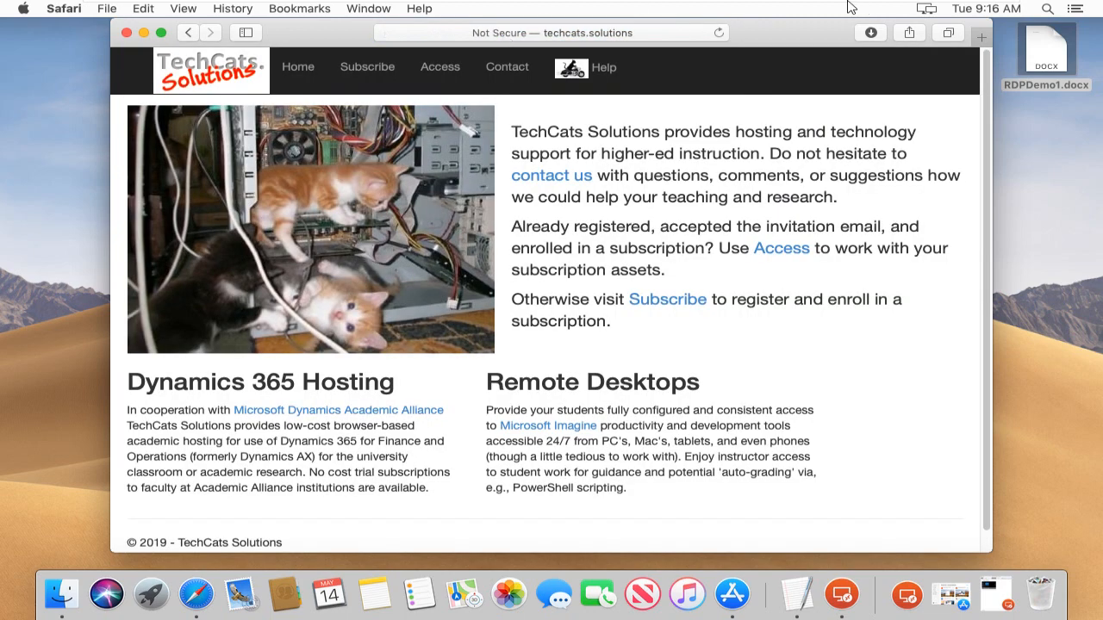
{"action": "left_click", "coordinate": [510, 69]}
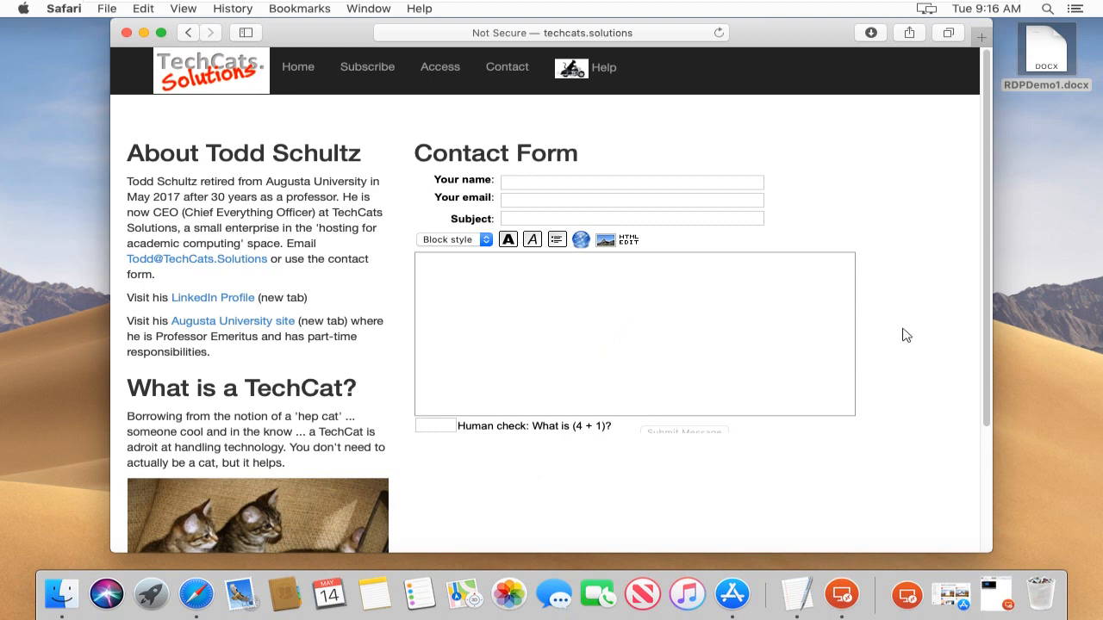
{"action": "mouse_move", "coordinate": [774, 2]}
{"action": "left_click", "coordinate": [954, 13]}
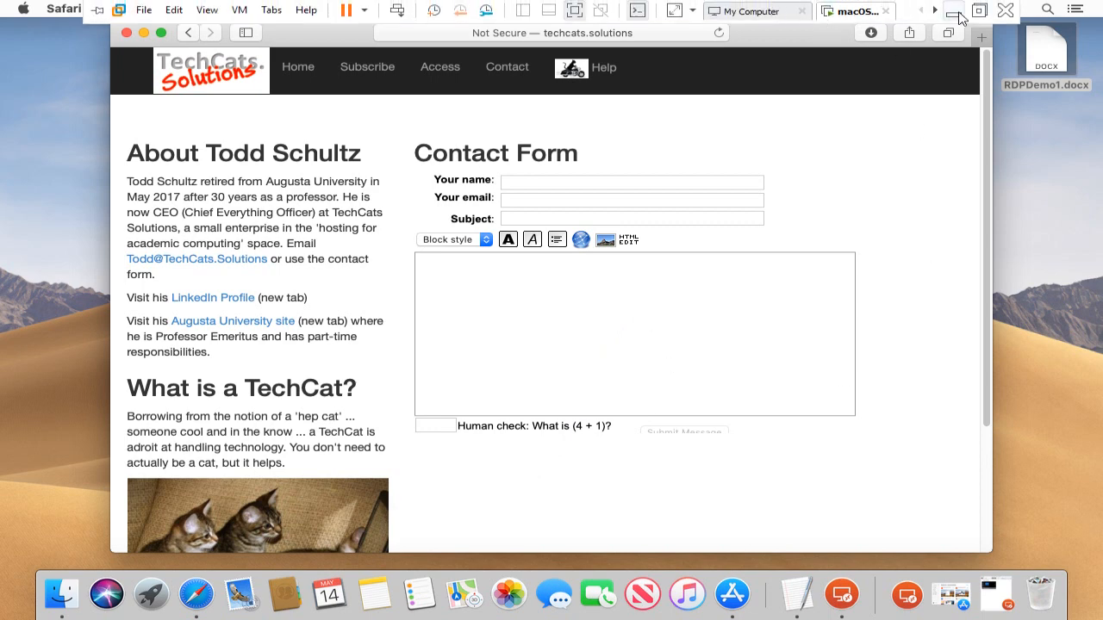